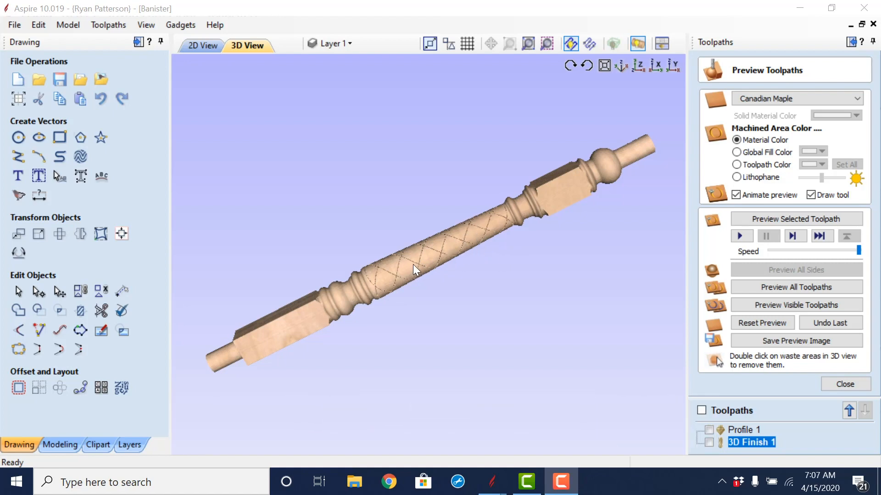
# - Examine the lattice carving on the middle section of the banister preview up close
pyautogui.scroll(4, 413, 264)
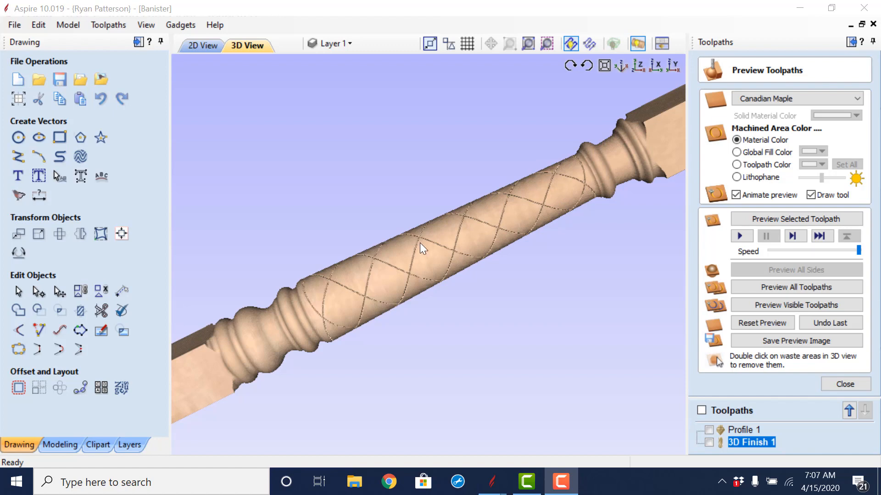
pyautogui.scroll(-5, 420, 243)
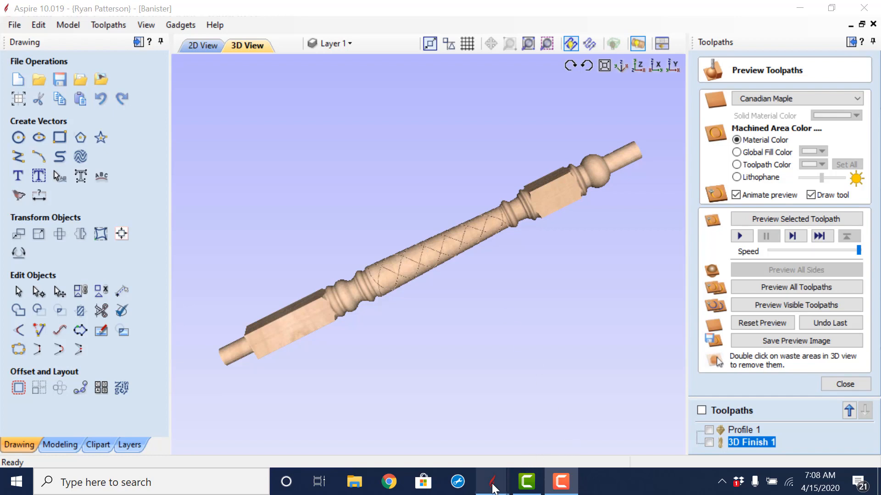
# - Switch to the empty Aspire window and create a new rotary job with a diameter of 4.5 inches
pyautogui.moveTo(490, 479)
pyautogui.click(531, 448)
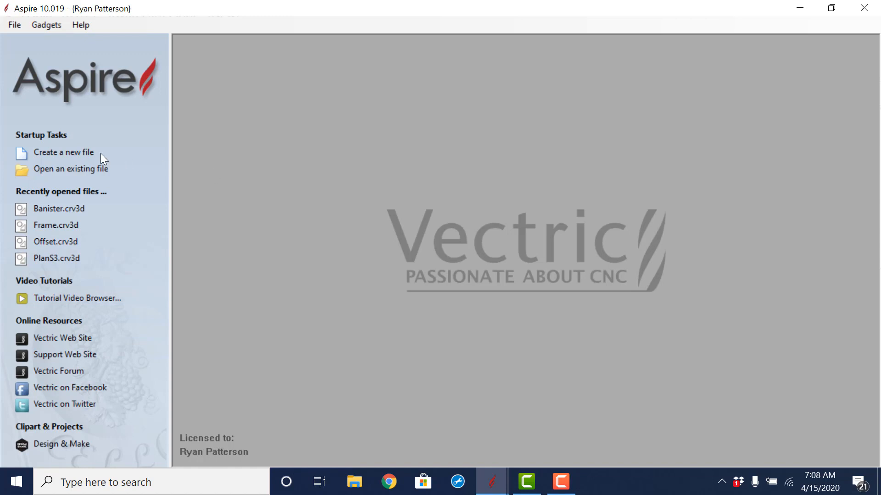
pyautogui.click(89, 156)
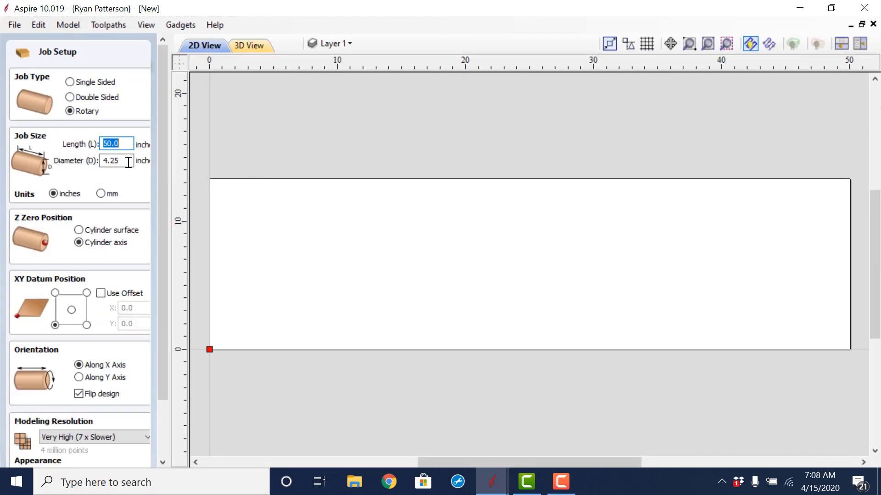
pyautogui.moveTo(128, 163); pyautogui.dragTo(115, 160)
pyautogui.write('5')
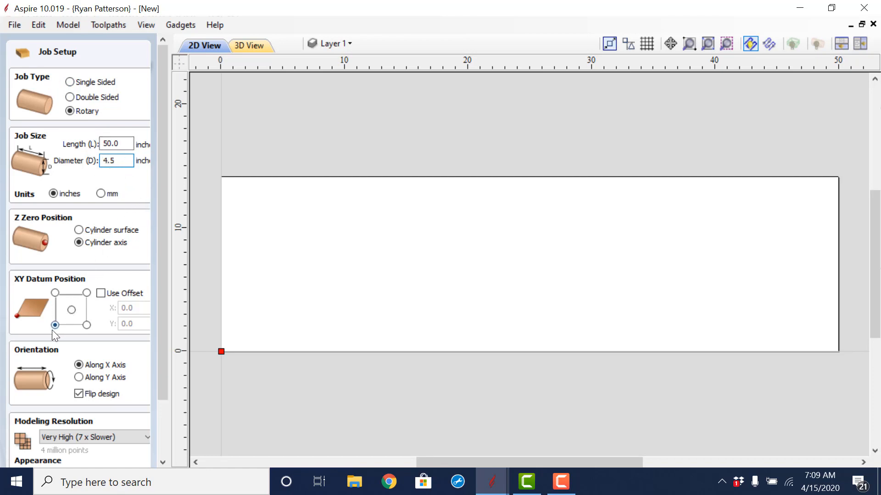
pyautogui.moveTo(164, 298); pyautogui.dragTo(166, 353)
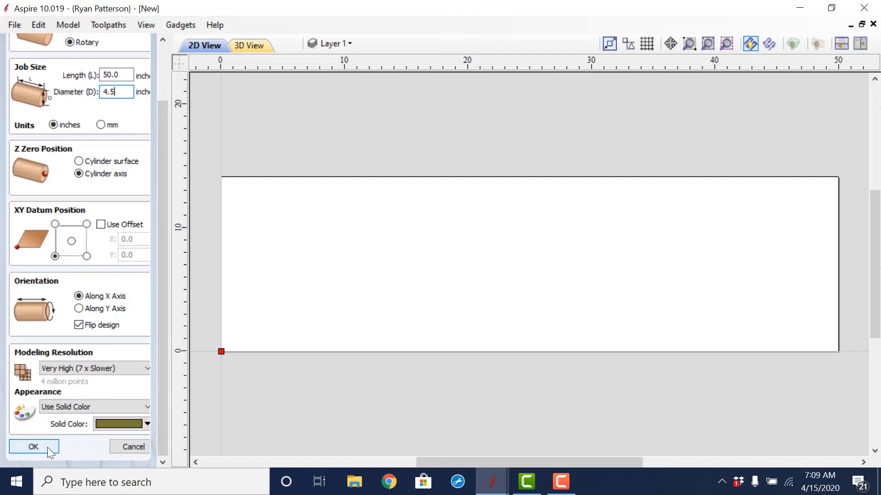
pyautogui.click(28, 447)
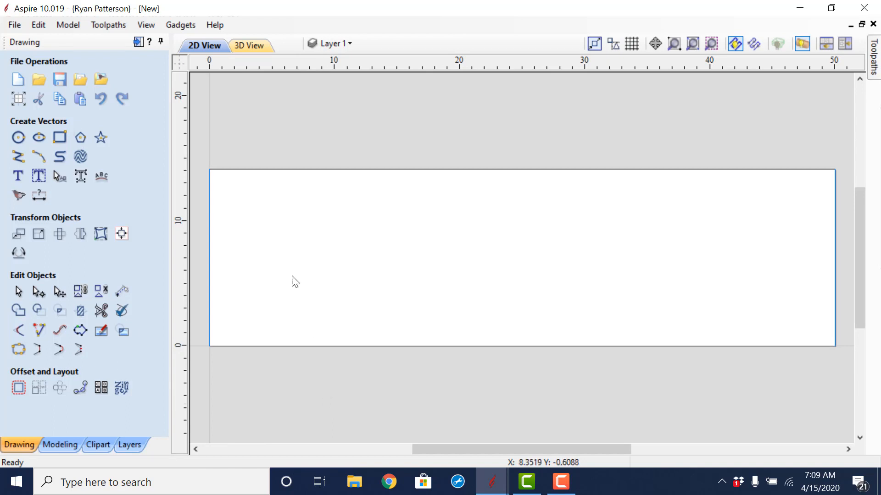
# - Import Square.stl into the rotary job as a full 3D model
pyautogui.click(59, 445)
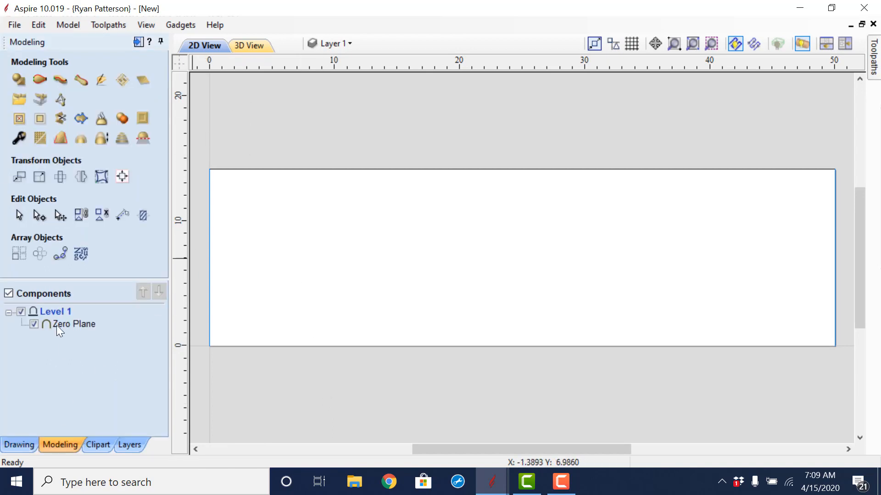
pyautogui.click(14, 101)
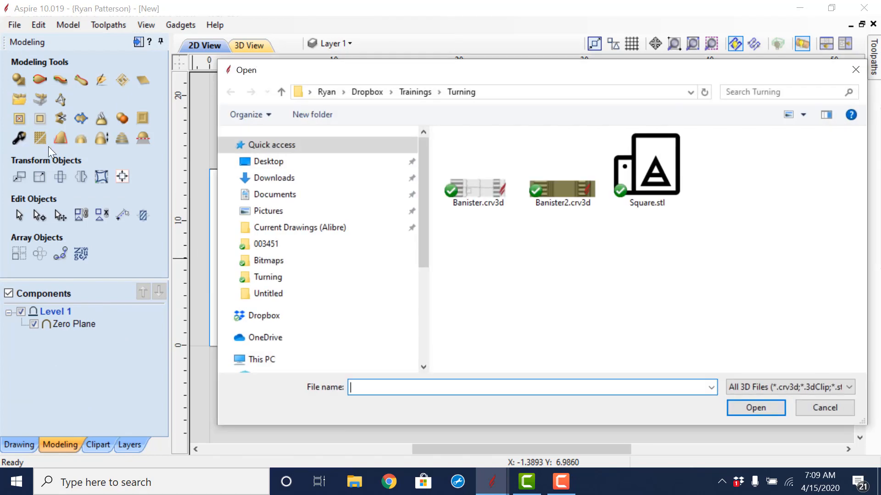
pyautogui.click(660, 179)
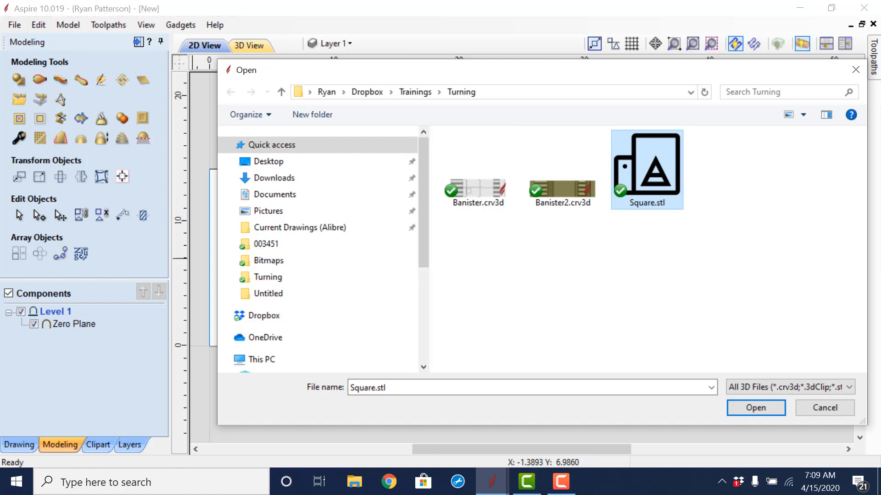
pyautogui.click(764, 406)
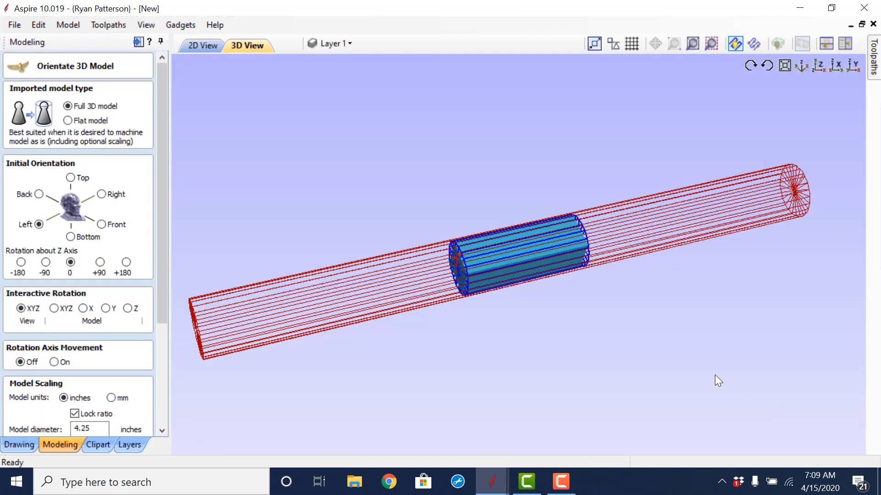
pyautogui.moveTo(484, 312); pyautogui.dragTo(511, 290)
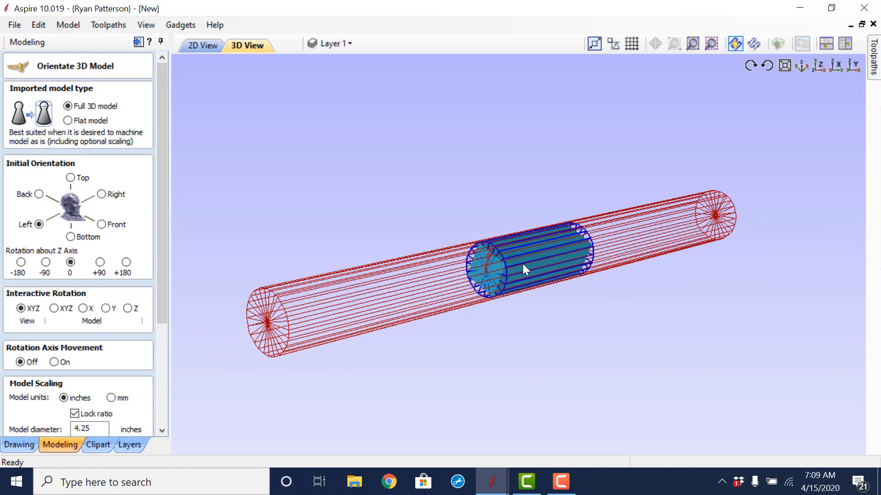
pyautogui.moveTo(162, 211); pyautogui.dragTo(161, 321)
pyautogui.click(43, 387)
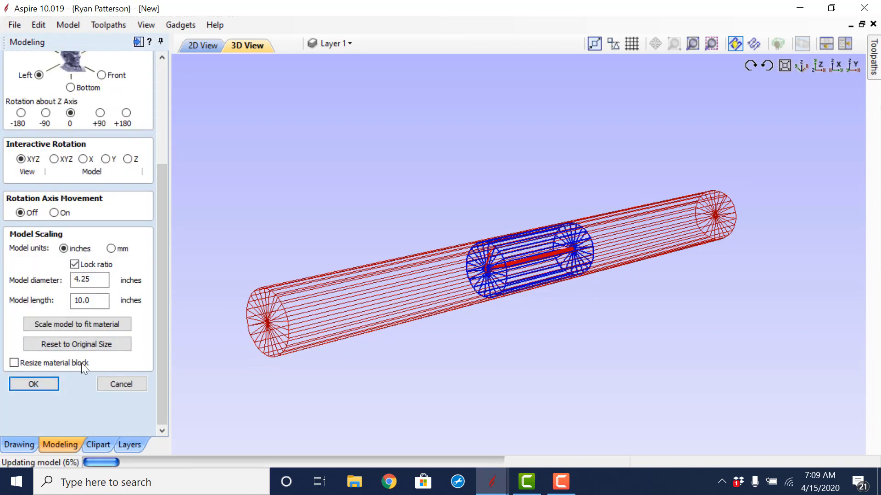
pyautogui.moveTo(438, 293); pyautogui.dragTo(590, 105)
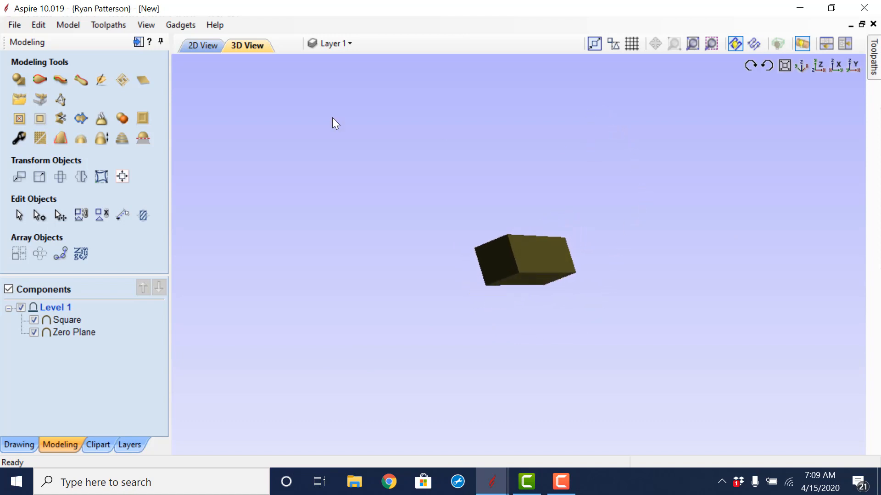
# - Compare the imported square in the 2D view and in the 3D view with automatic wrapping turned off
pyautogui.click(204, 45)
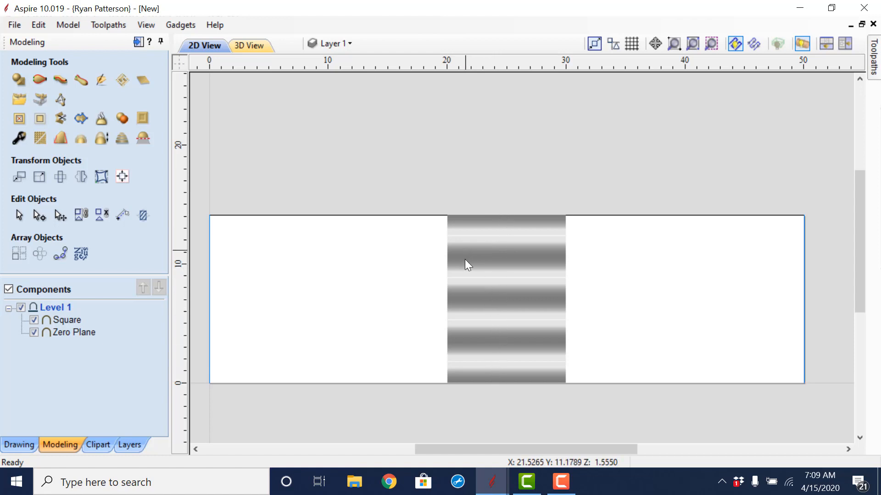
pyautogui.click(252, 43)
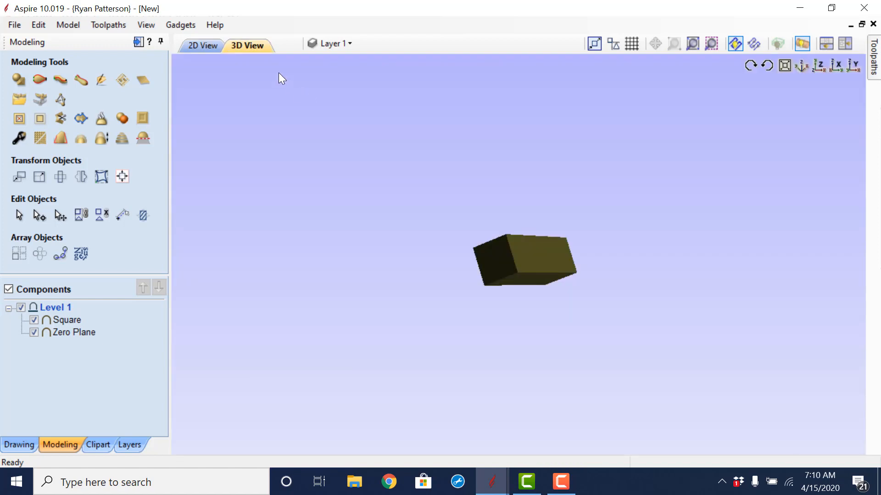
pyautogui.click(805, 42)
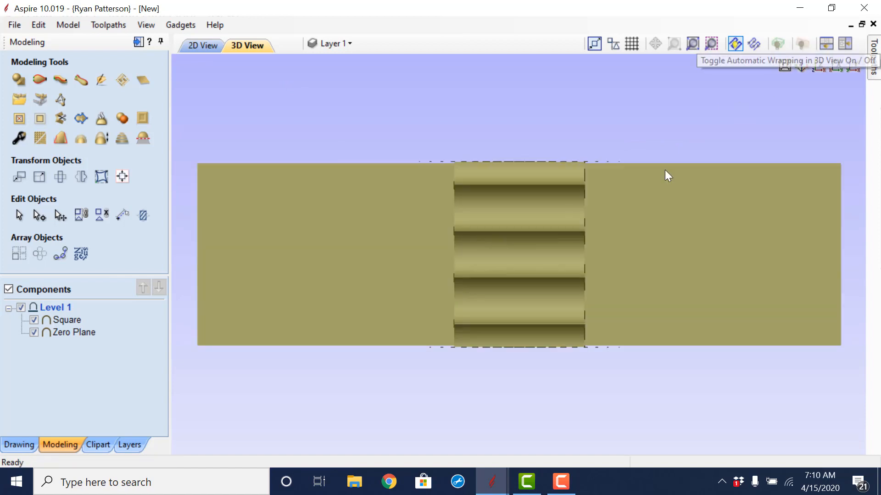
pyautogui.moveTo(513, 364); pyautogui.dragTo(669, 213)
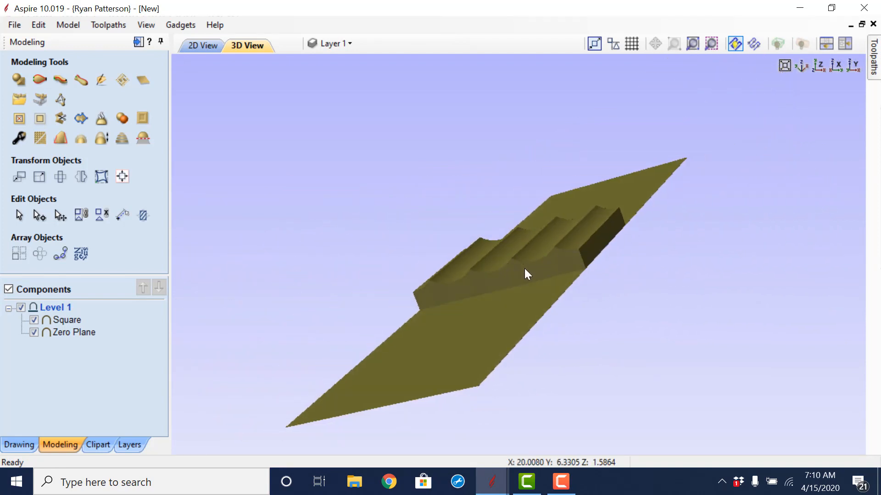
pyautogui.moveTo(525, 268); pyautogui.dragTo(534, 328)
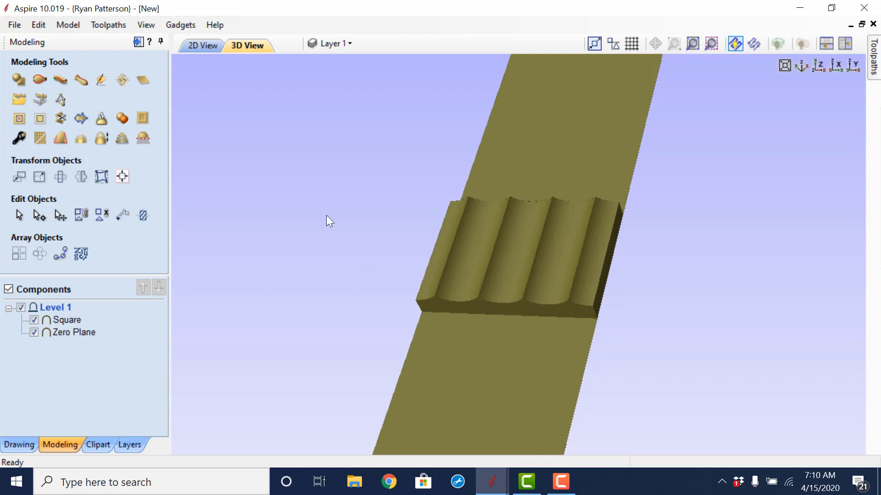
# - Start a new job without saving the changes to the current file
pyautogui.click(18, 26)
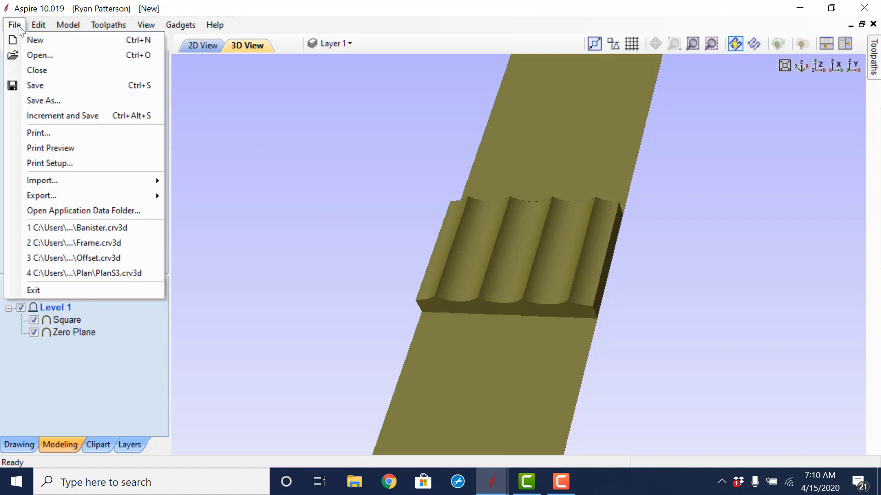
pyautogui.click(40, 43)
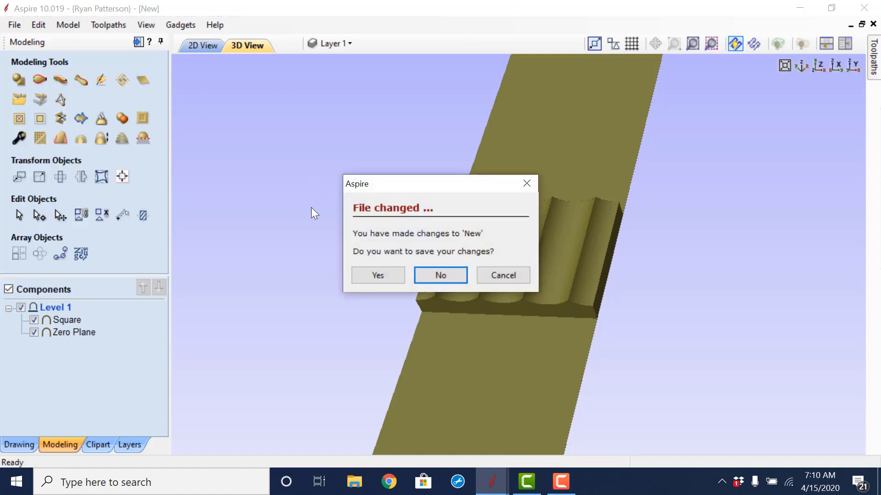
pyautogui.click(459, 279)
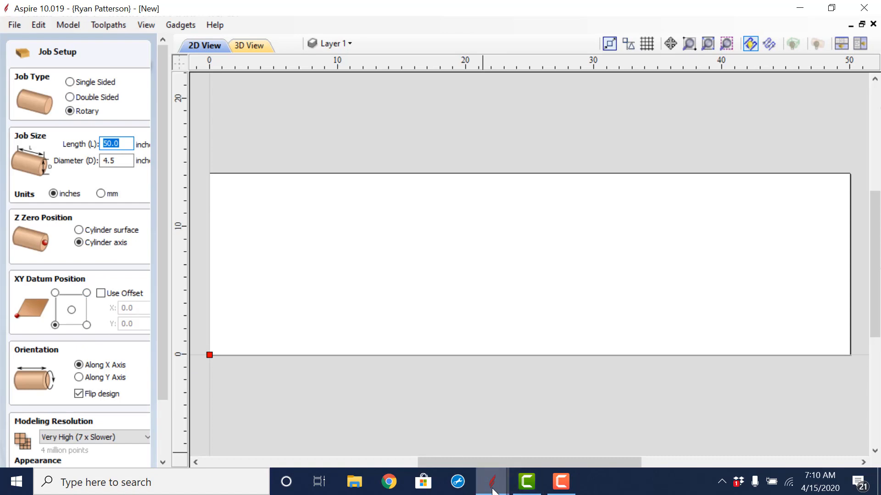
# - Switch to the Banister file and examine its long profile vector in the 2D view
pyautogui.moveTo(492, 481)
pyautogui.click(437, 442)
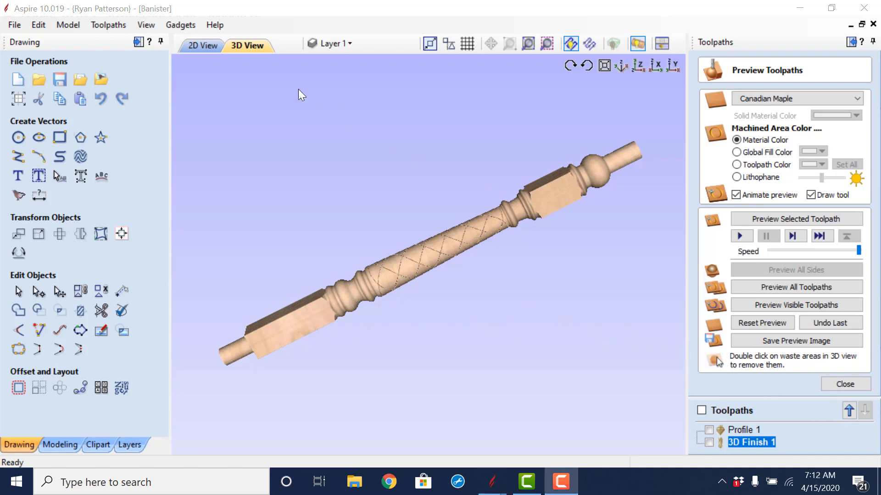
pyautogui.click(193, 46)
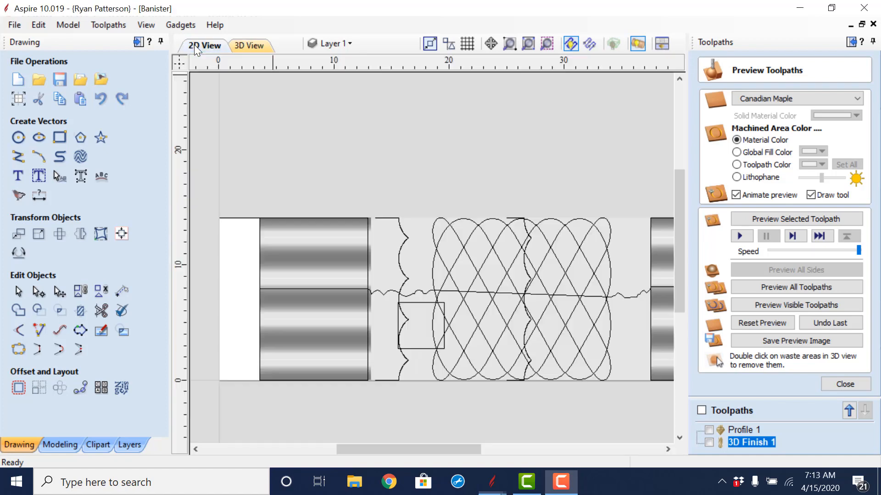
pyautogui.click(390, 294)
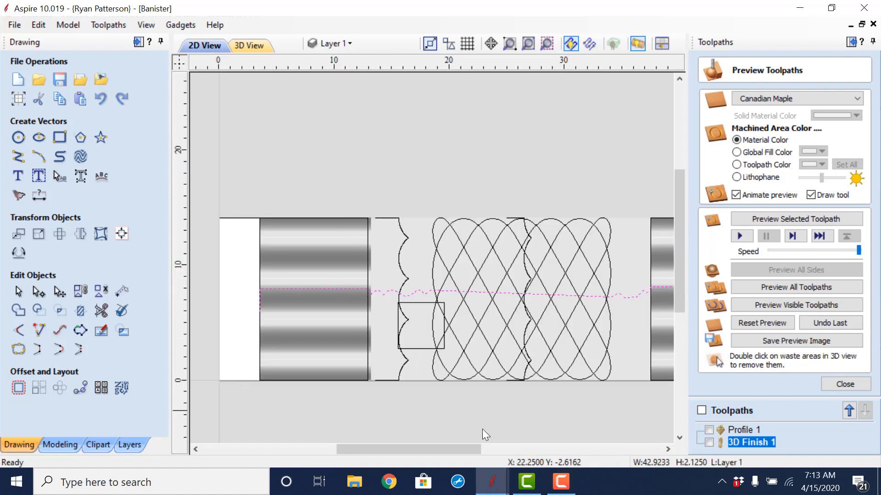
# - Return to the new job, try the upper-left XY datum, restore the lower-left datum and accept the rotary job setup
pyautogui.moveTo(492, 489)
pyautogui.click(559, 420)
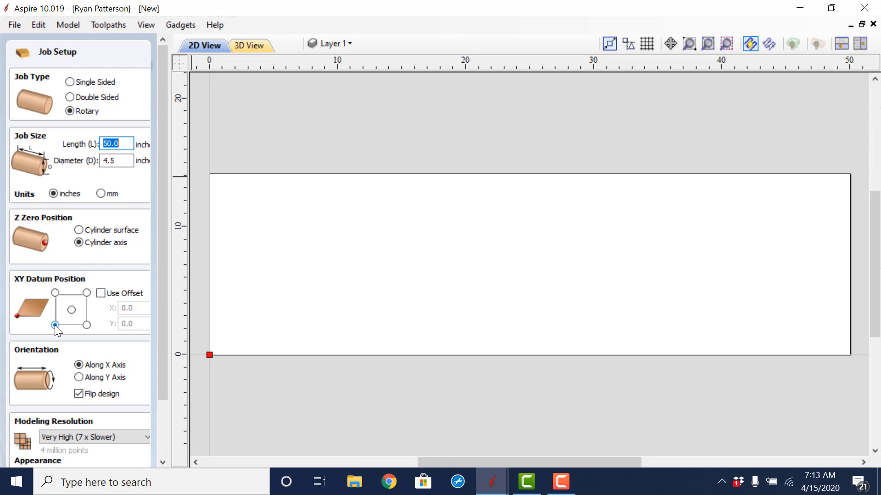
pyautogui.click(55, 293)
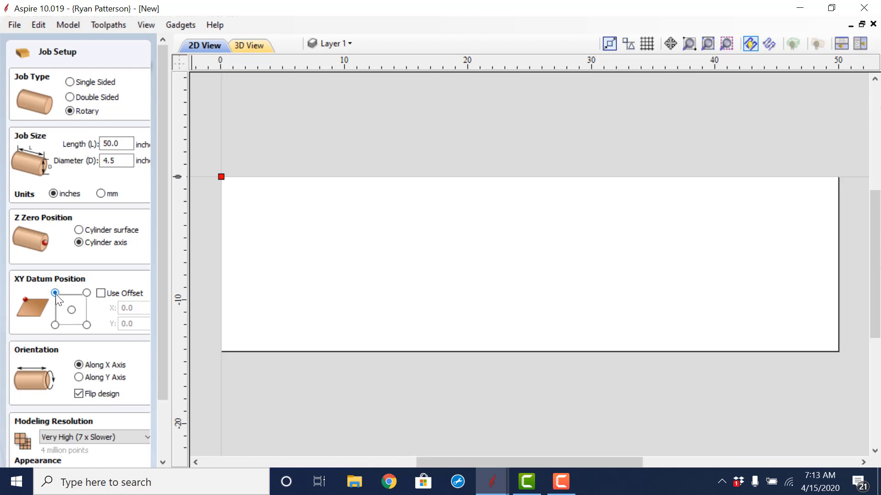
pyautogui.click(55, 325)
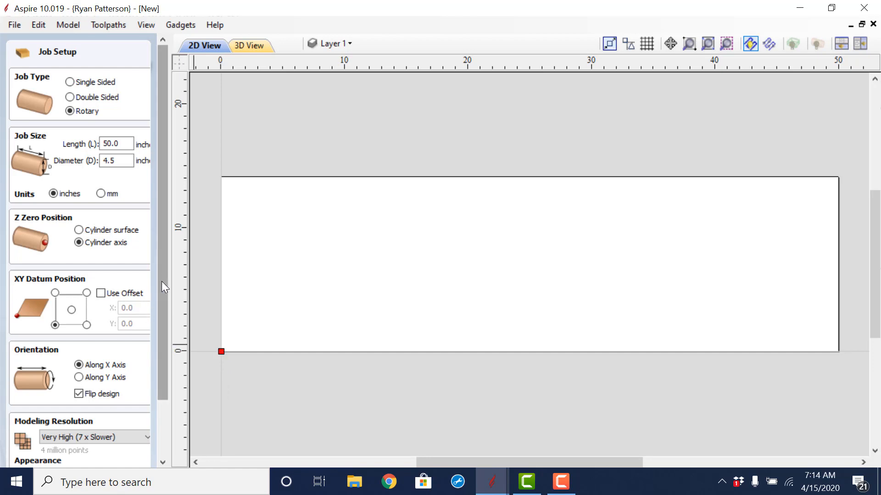
pyautogui.moveTo(161, 281); pyautogui.dragTo(164, 356)
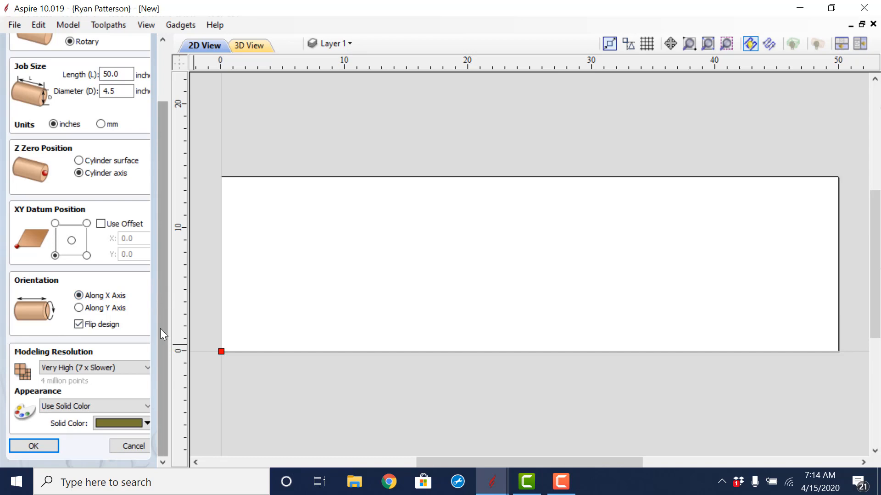
pyautogui.click(51, 448)
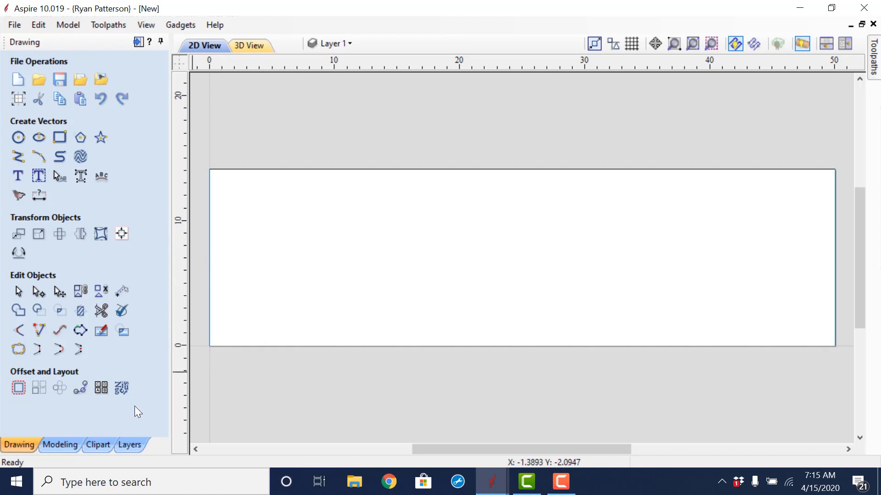
# - Place the Baluster_3 profile from the Rotary Profiles clipart folder onto the rotary job's material
pyautogui.click(102, 447)
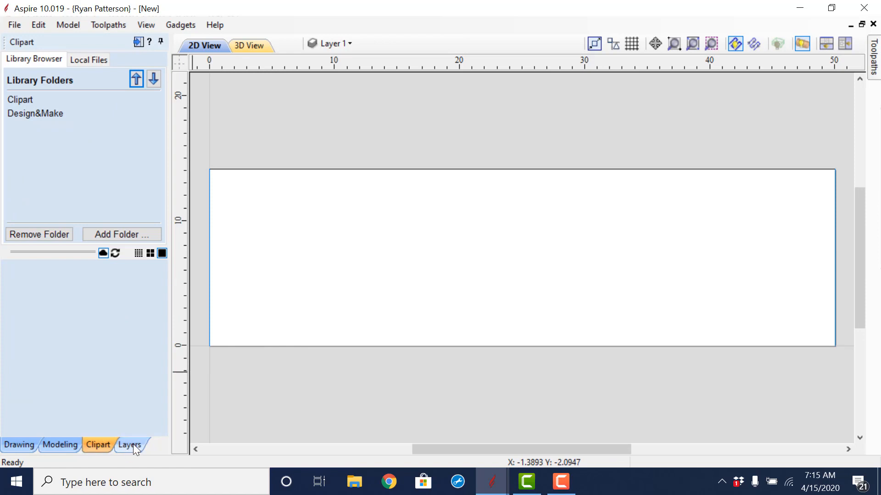
pyautogui.doubleClick(26, 100)
pyautogui.scroll(-2, 56, 184)
pyautogui.scroll(-3, 56, 183)
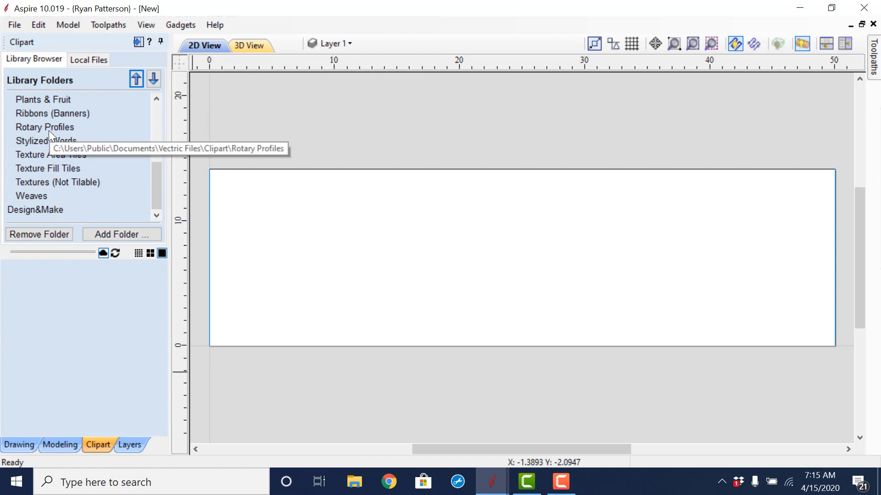
pyautogui.click(48, 130)
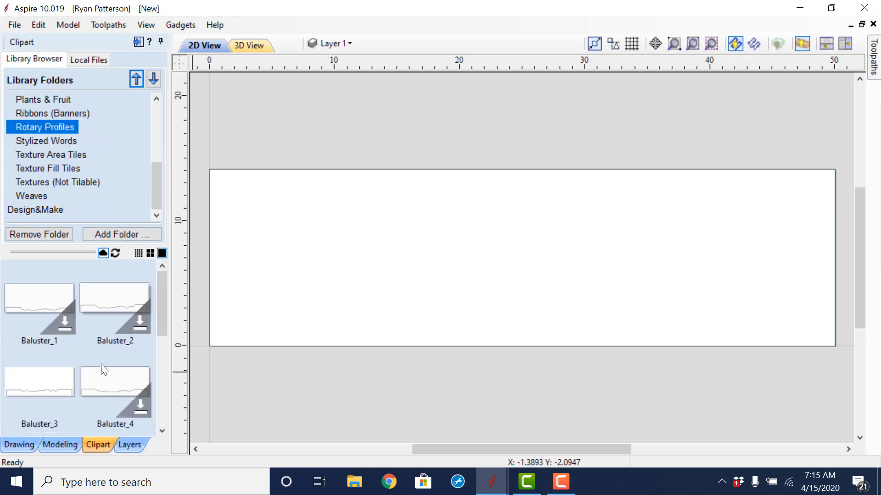
pyautogui.scroll(-2, 61, 360)
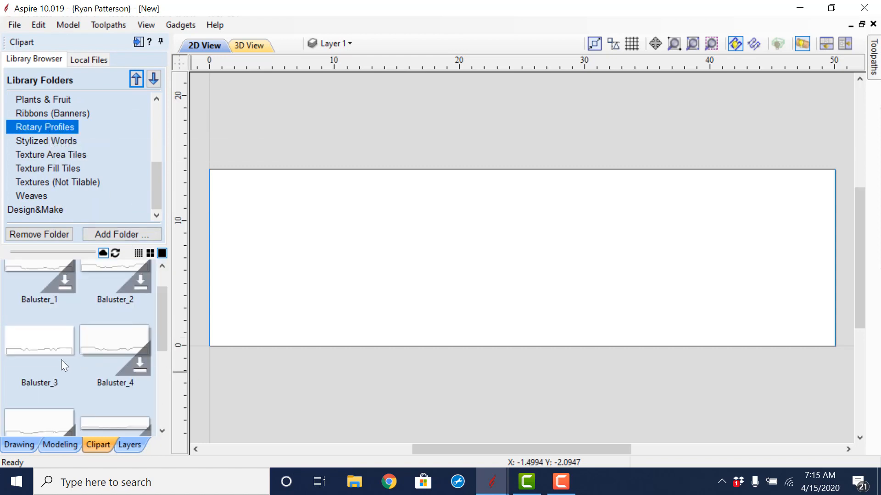
pyautogui.moveTo(32, 262); pyautogui.dragTo(436, 266)
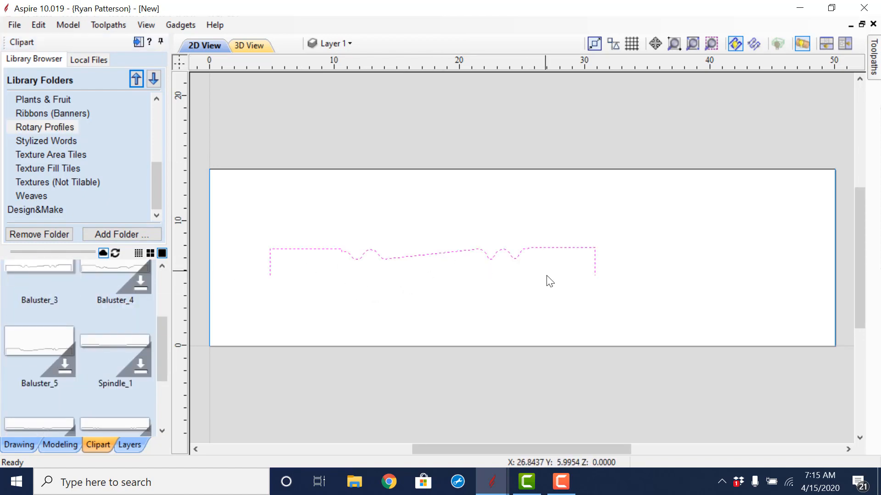
# - Delete the Baluster_3 profile from the rotary job's material
pyautogui.click(545, 289)
pyautogui.scroll(8, 511, 262)
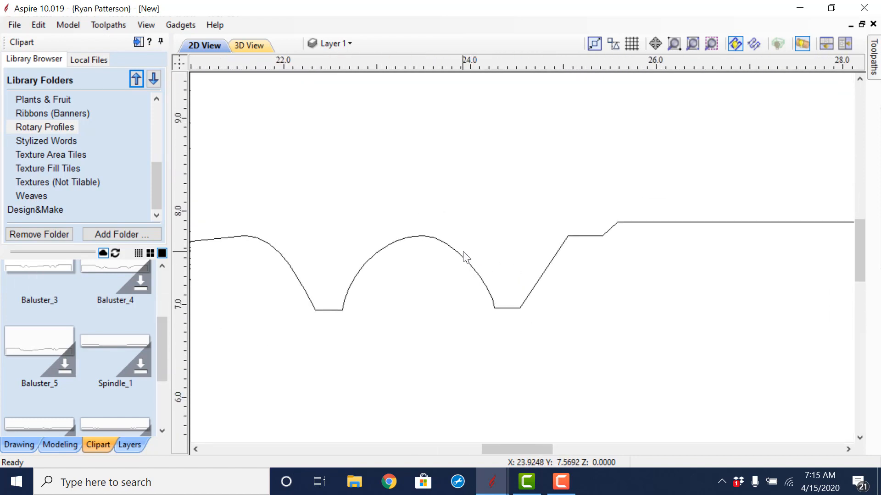
pyautogui.click(465, 260)
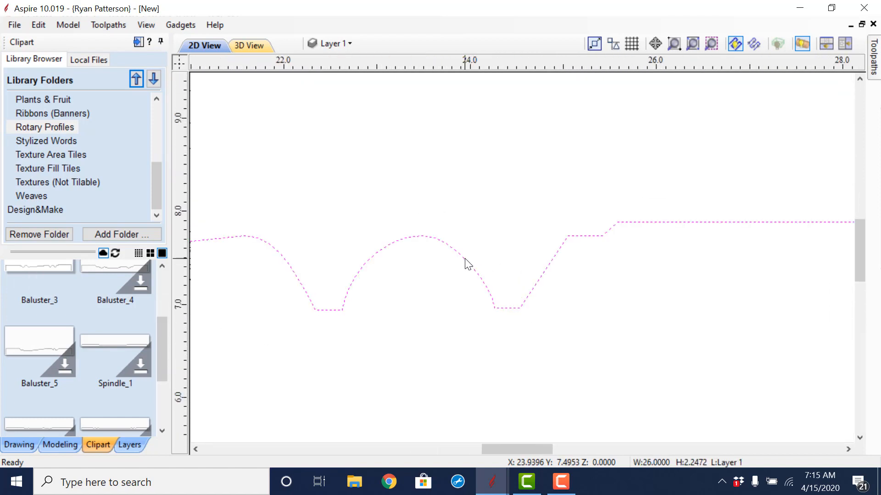
pyautogui.press('Delete')
pyautogui.scroll(-4, 441, 268)
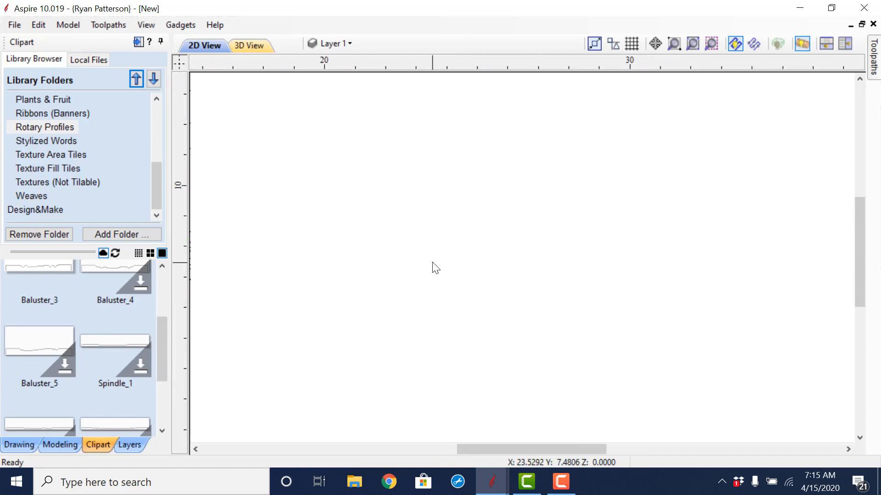
pyautogui.scroll(-5, 436, 268)
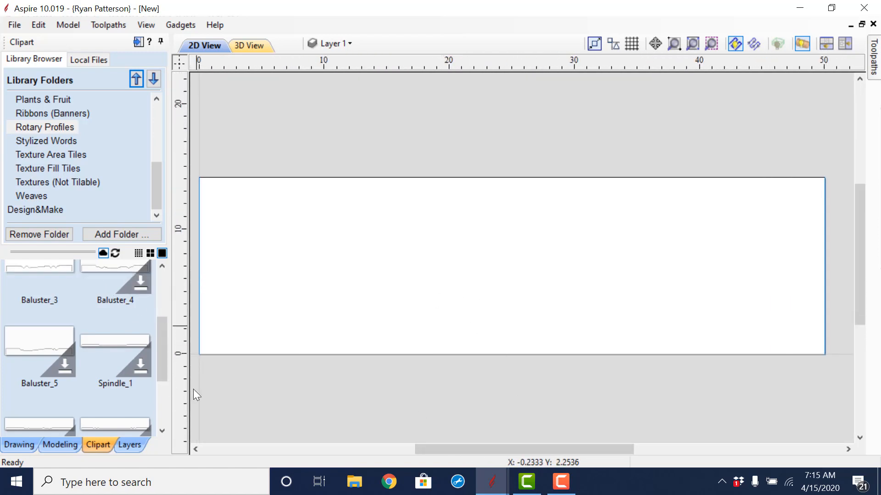
# - Copy the long profile vector from the Banister file and paste it into the new rotary job
pyautogui.click(497, 486)
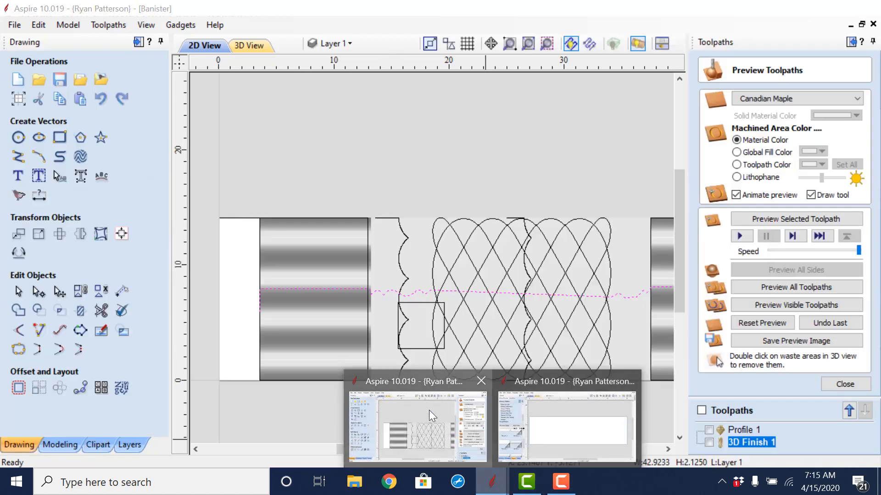
pyautogui.click(428, 411)
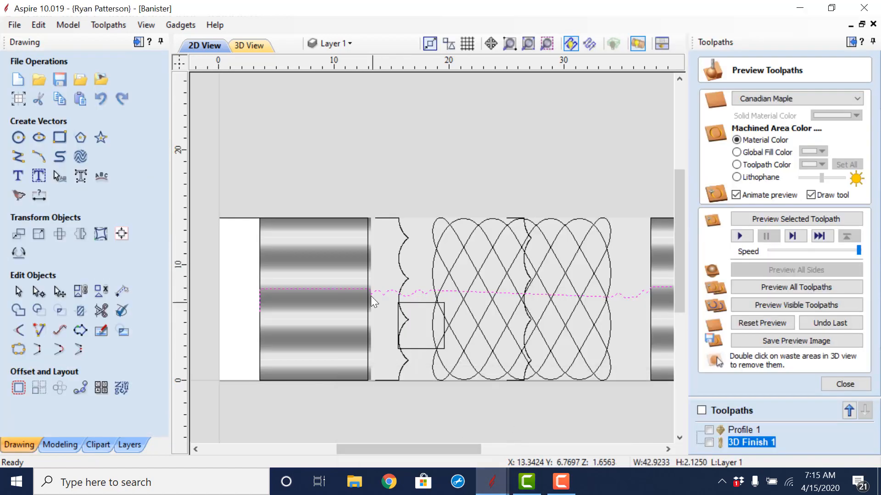
pyautogui.click(386, 151)
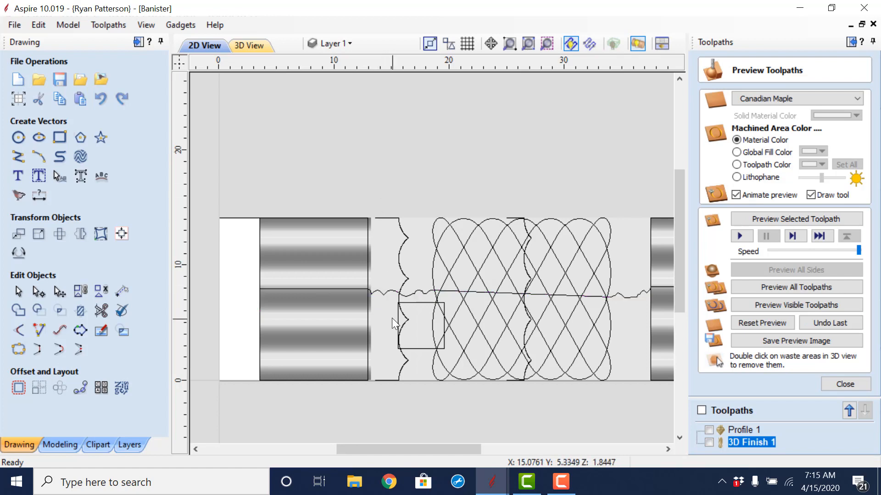
pyautogui.click(387, 289)
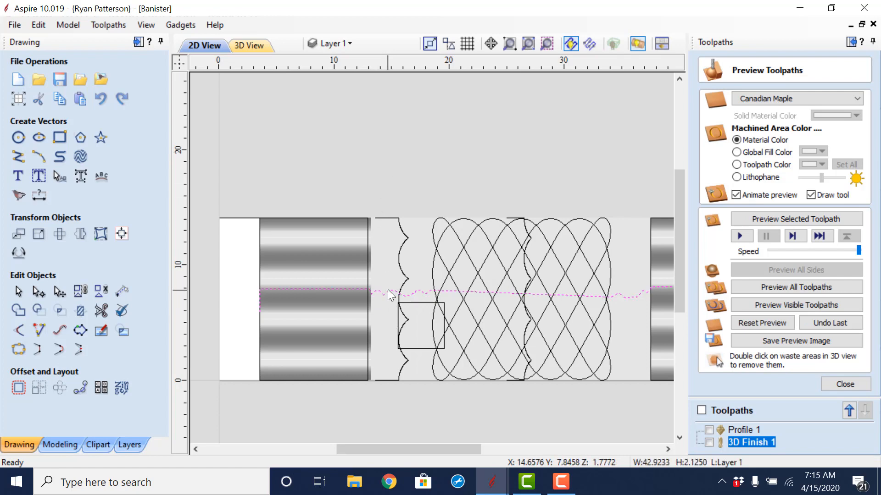
pyautogui.rightClick(387, 290)
pyautogui.click(444, 176)
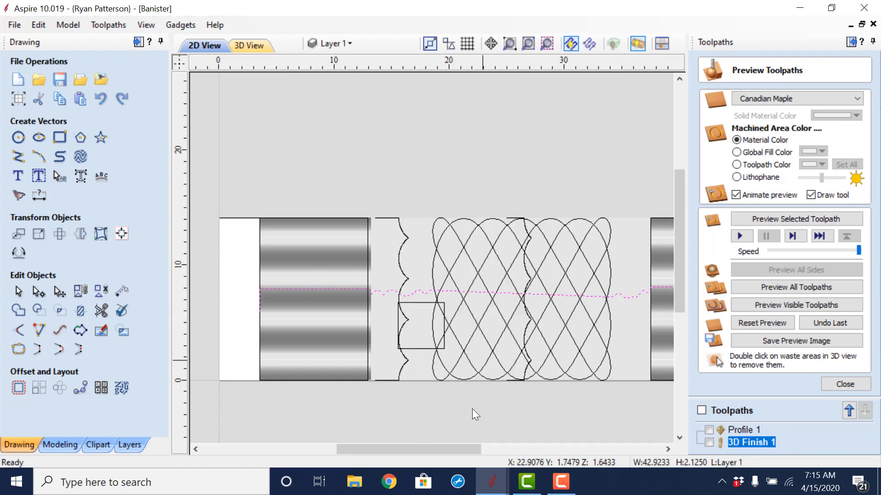
pyautogui.moveTo(492, 482)
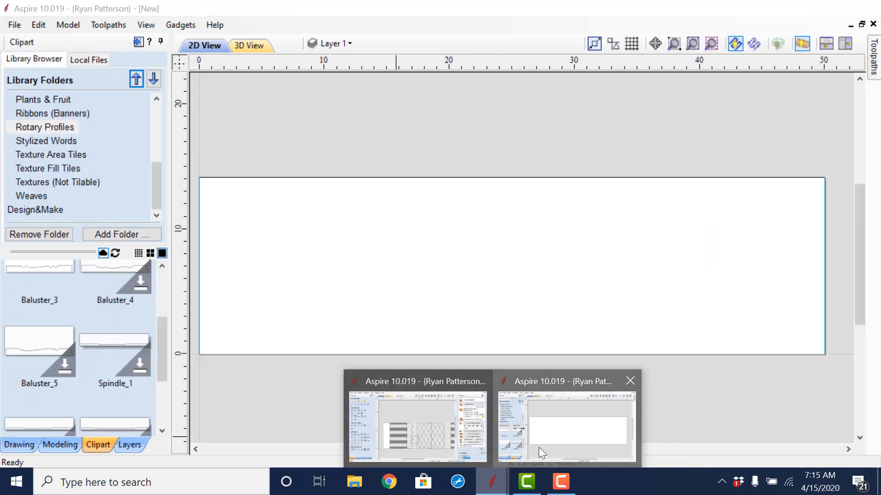
pyautogui.click(539, 447)
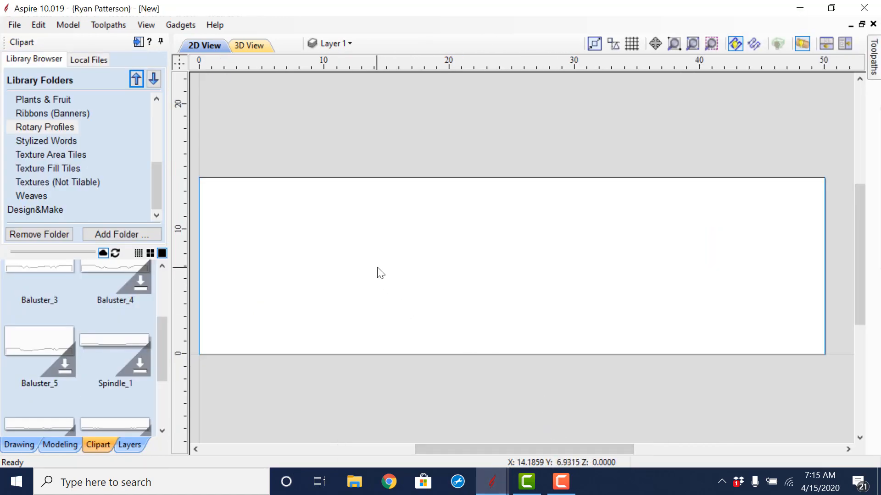
pyautogui.rightClick(377, 268)
pyautogui.click(419, 191)
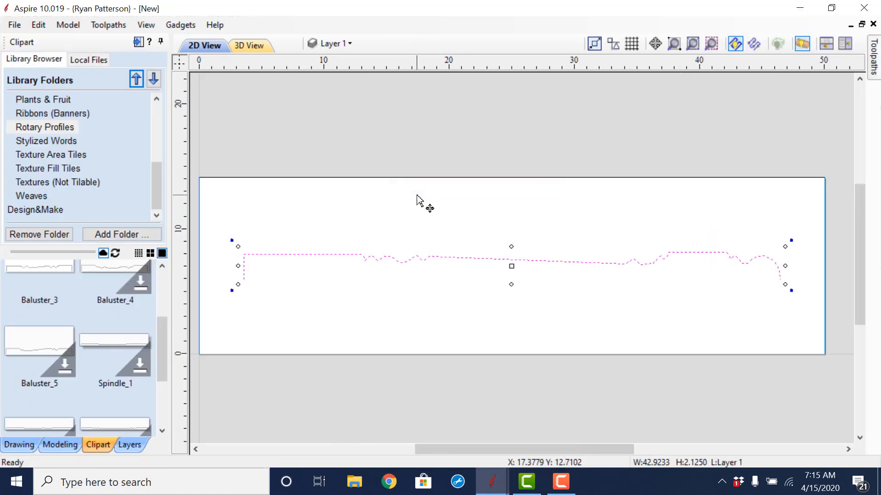
# - Center the pasted profile on the material both horizontally and vertically with the Alignment Tools
pyautogui.click(18, 445)
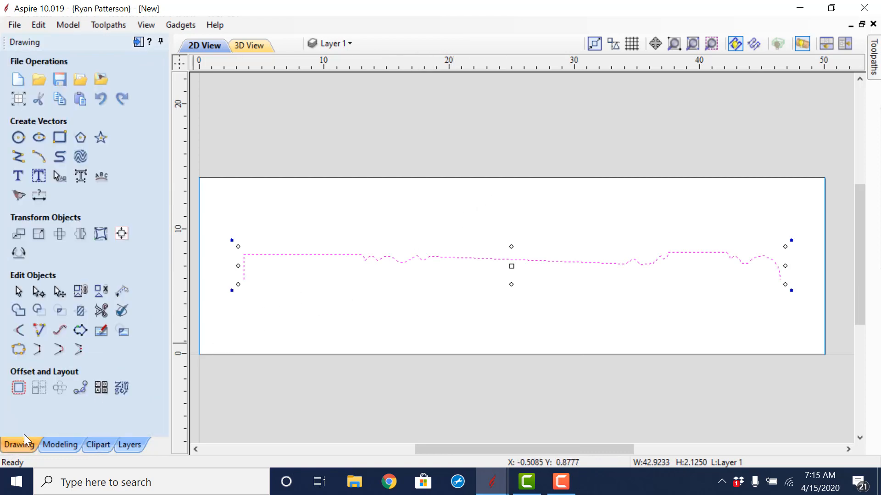
pyautogui.click(123, 235)
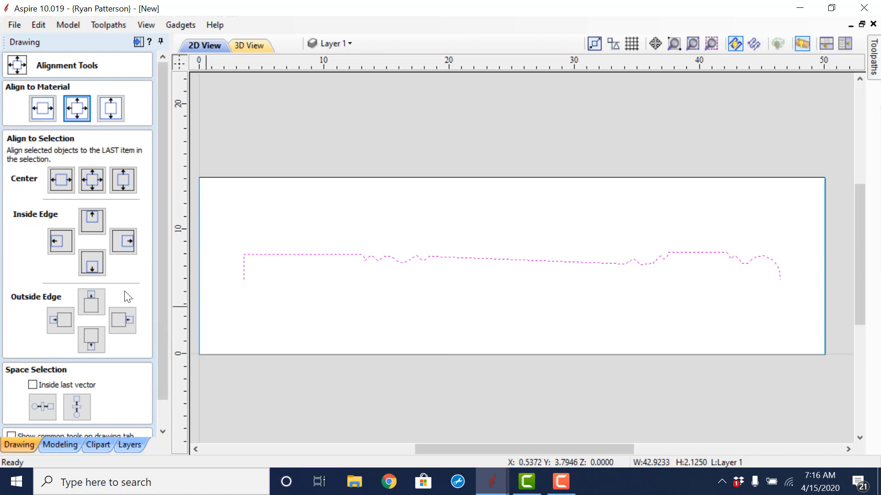
pyautogui.moveTo(161, 269); pyautogui.dragTo(153, 383)
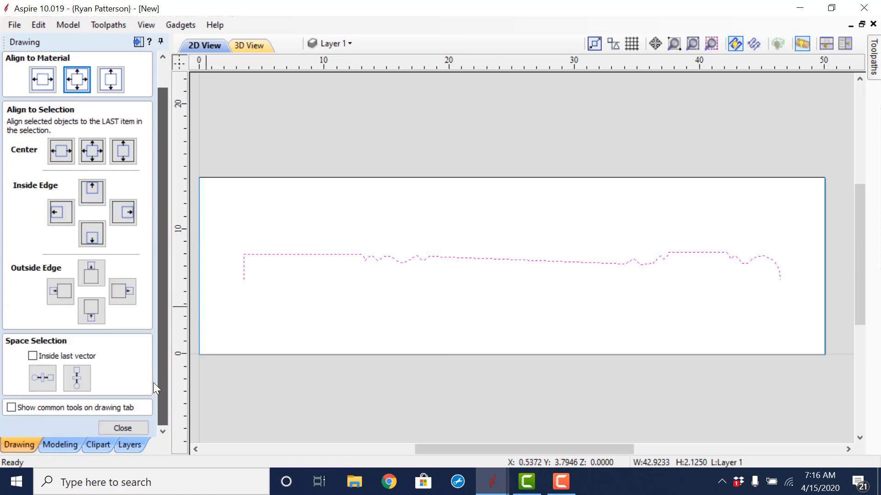
pyautogui.click(118, 430)
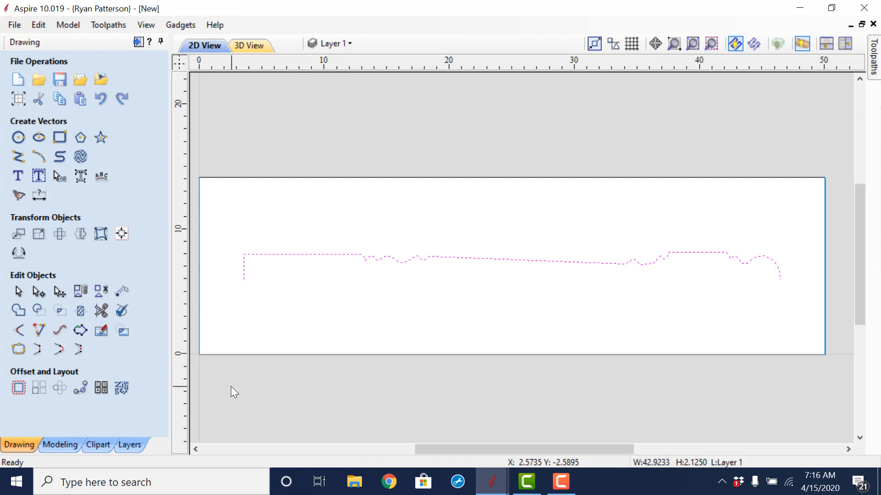
# - Draw a vertical line from the lower end of the profile's left edge with a dy of 14.13716
pyautogui.click(19, 163)
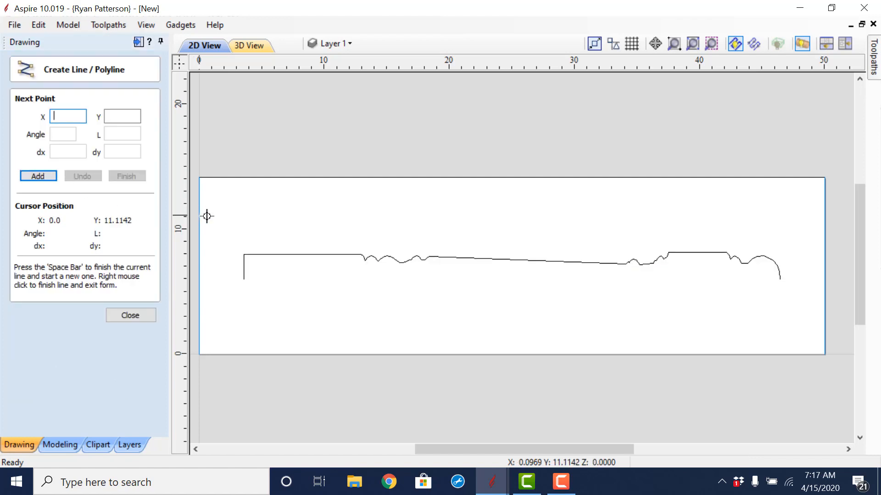
pyautogui.click(245, 279)
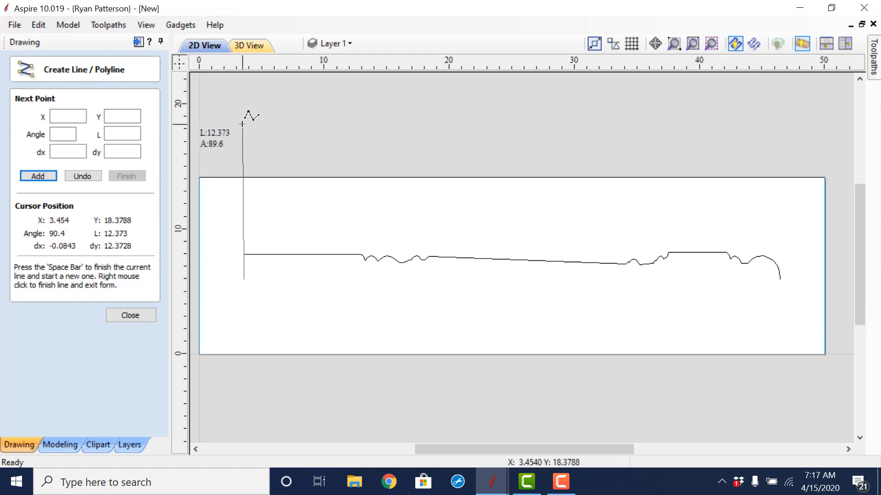
pyautogui.click(129, 153)
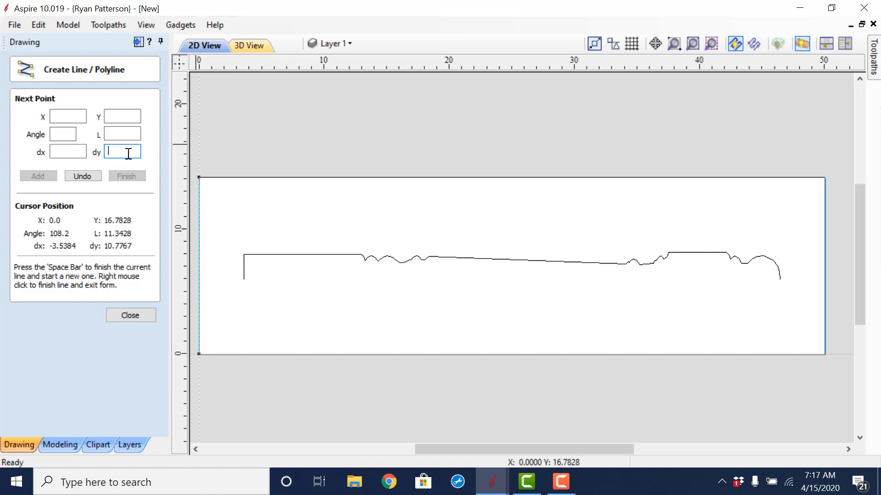
pyautogui.write('14.13716')
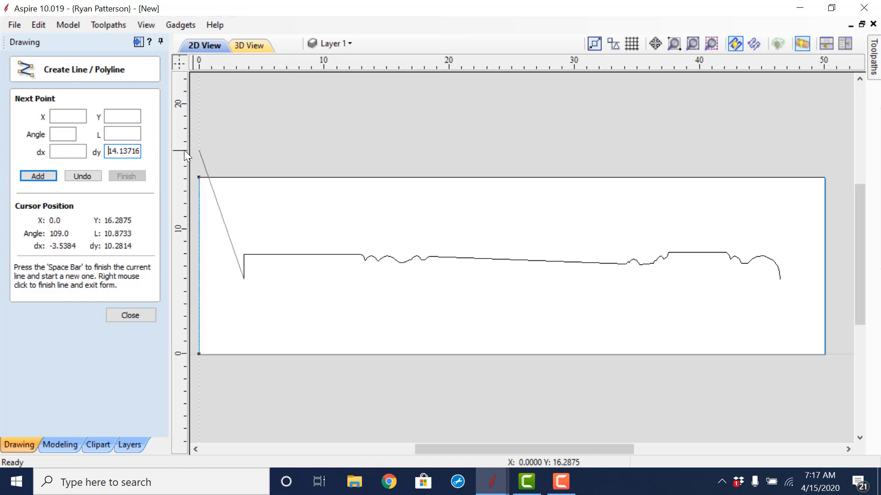
pyautogui.click(49, 176)
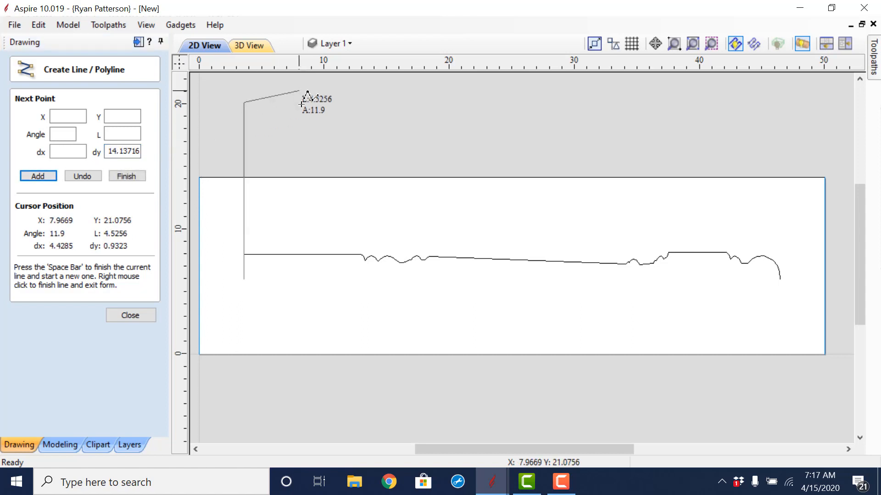
pyautogui.press('space')
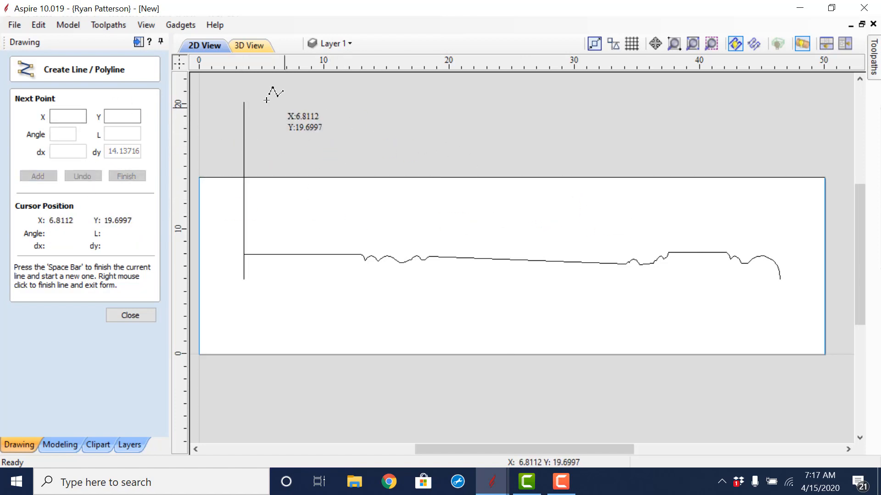
# - Draw a second vertical line from the profile's right end, also with a dy of 14.13716, and close the polyline tool
pyautogui.click(781, 279)
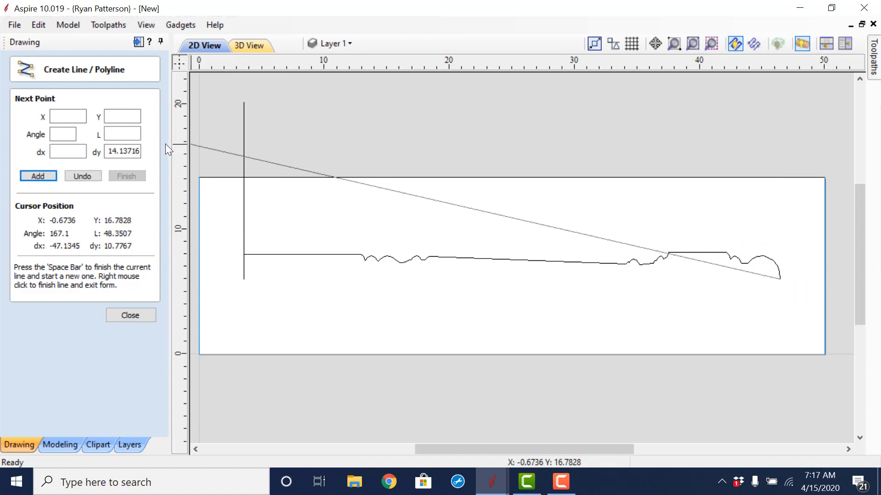
pyautogui.click(37, 176)
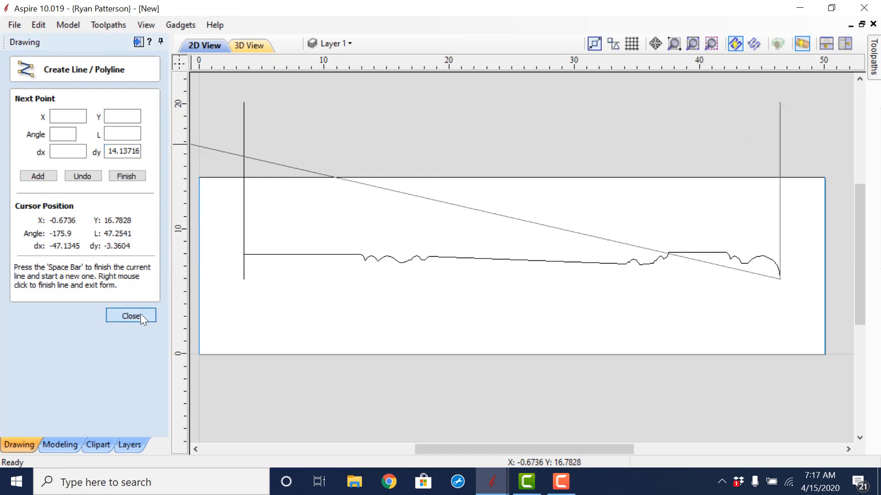
pyautogui.click(138, 315)
# - Select both vertical lines and center them vertically on the material
pyautogui.click(779, 133)
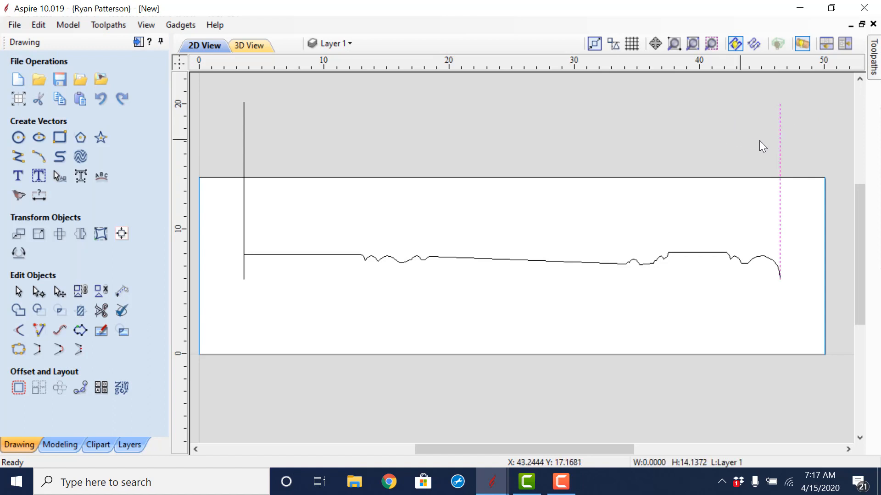
pyautogui.click(243, 128)
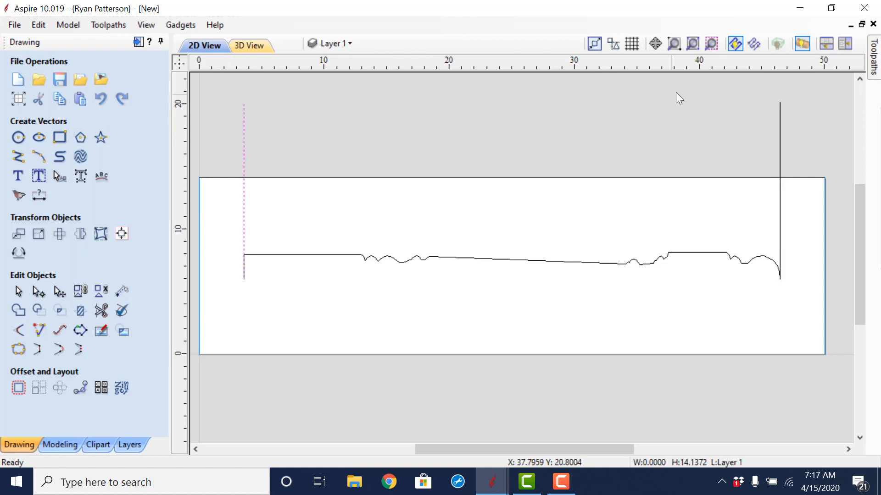
pyautogui.keyDown('shift'); pyautogui.moveTo(794, 95); pyautogui.dragTo(762, 119); pyautogui.keyUp('shift')
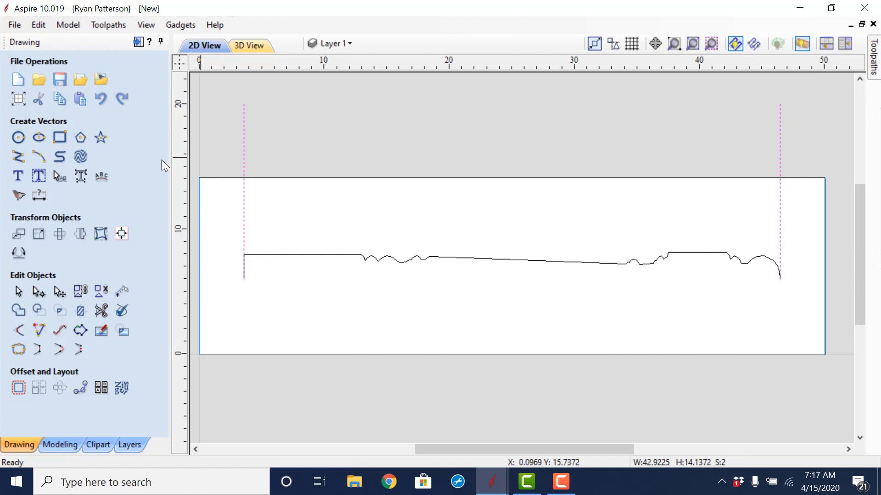
pyautogui.click(121, 234)
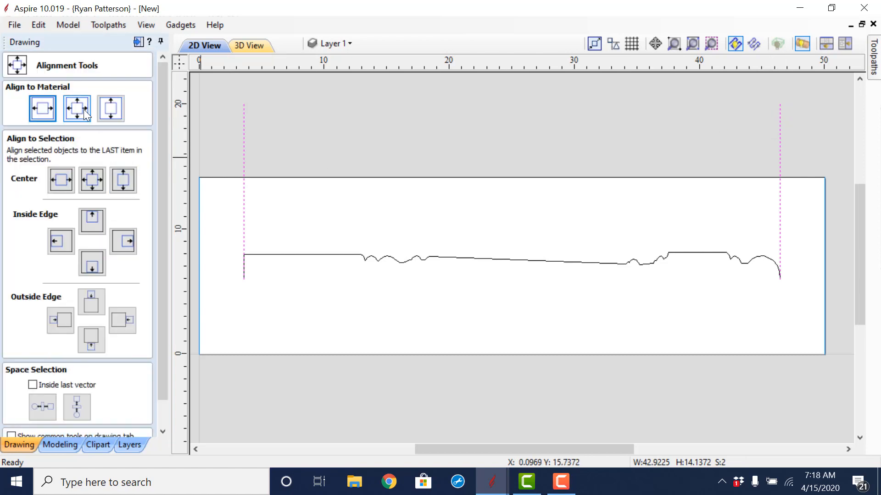
pyautogui.click(111, 115)
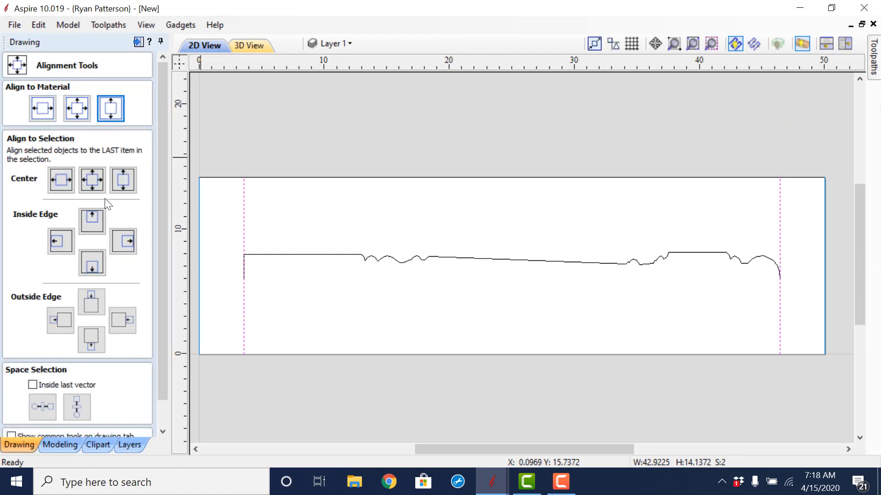
pyautogui.scroll(-2, 164, 170)
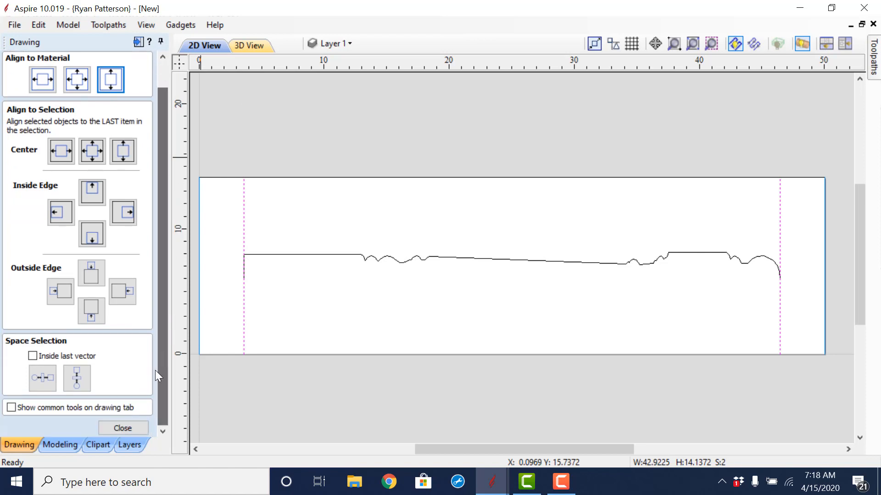
pyautogui.click(133, 430)
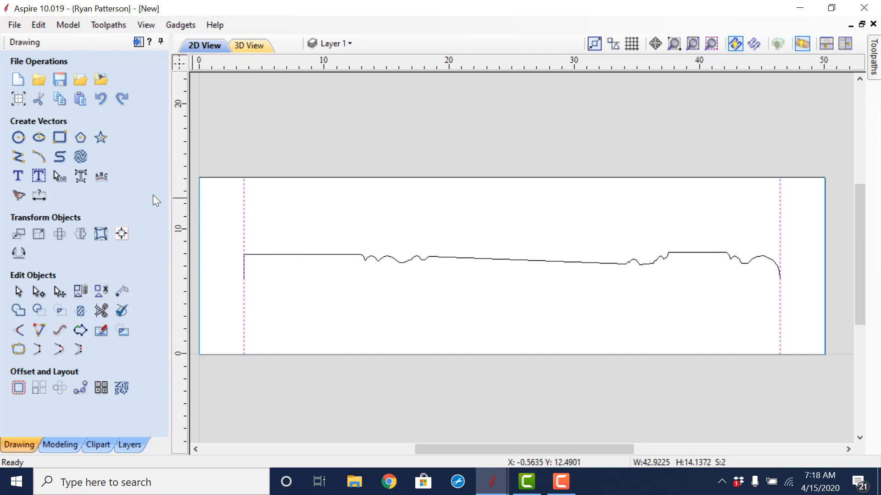
# - Start a Two Rail Sweep and assign the two vertical lines at the profile's ends as drive rails
pyautogui.click(67, 445)
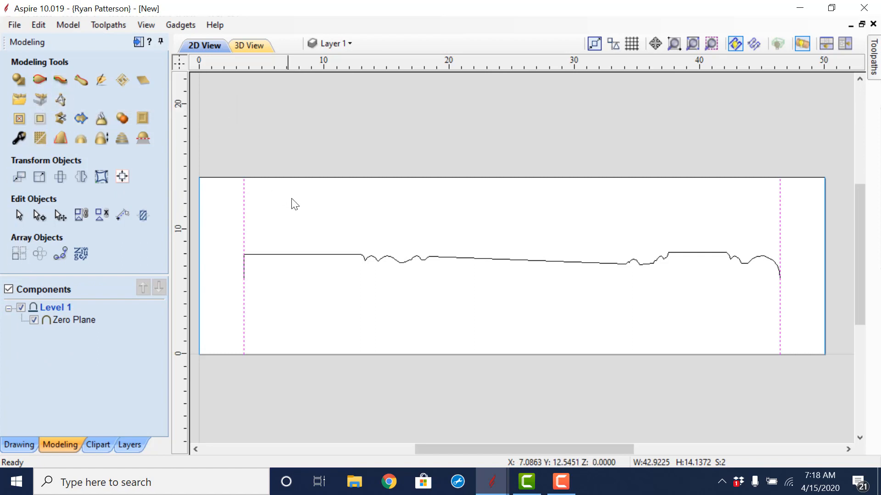
pyautogui.click(307, 209)
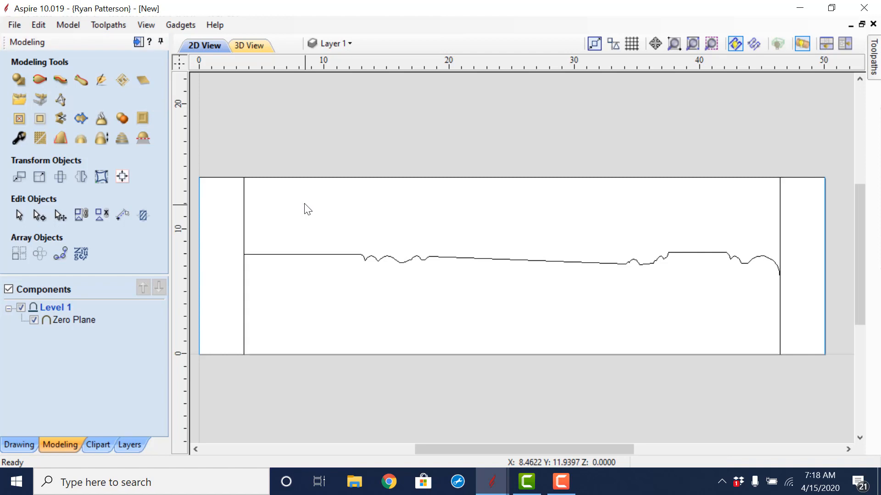
pyautogui.click(41, 83)
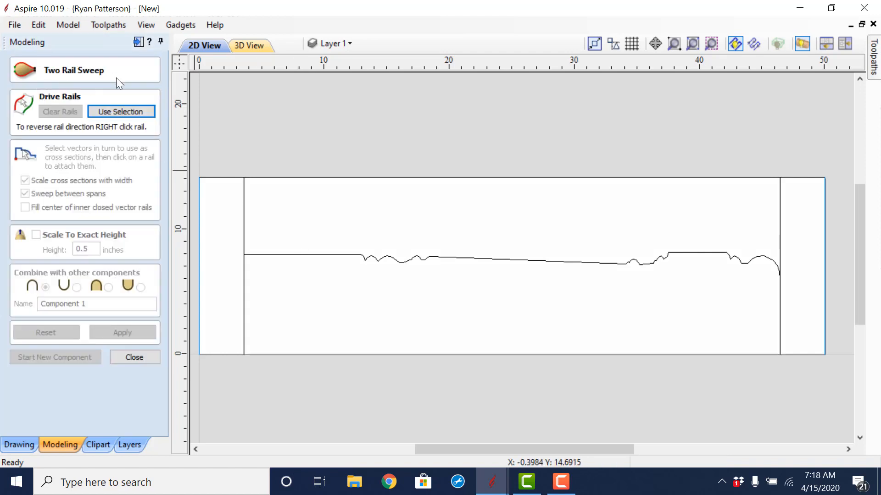
pyautogui.click(244, 219)
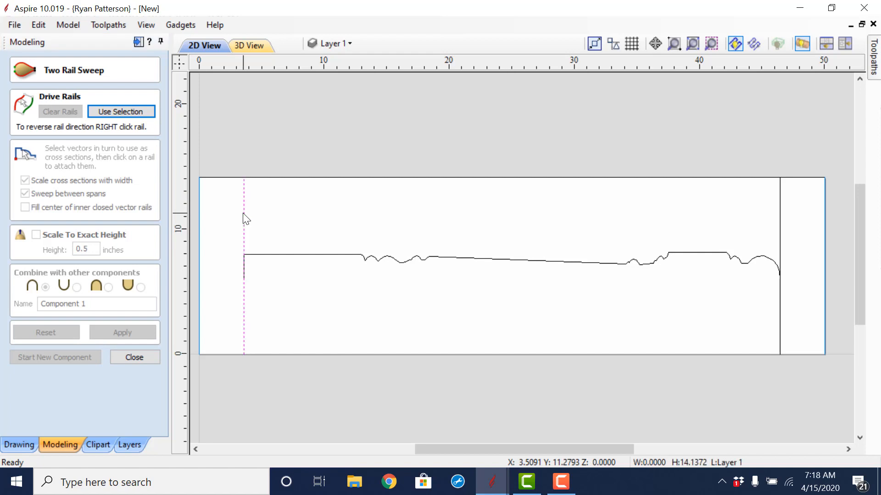
pyautogui.keyDown('shift'); pyautogui.click(780, 207); pyautogui.keyUp('shift')
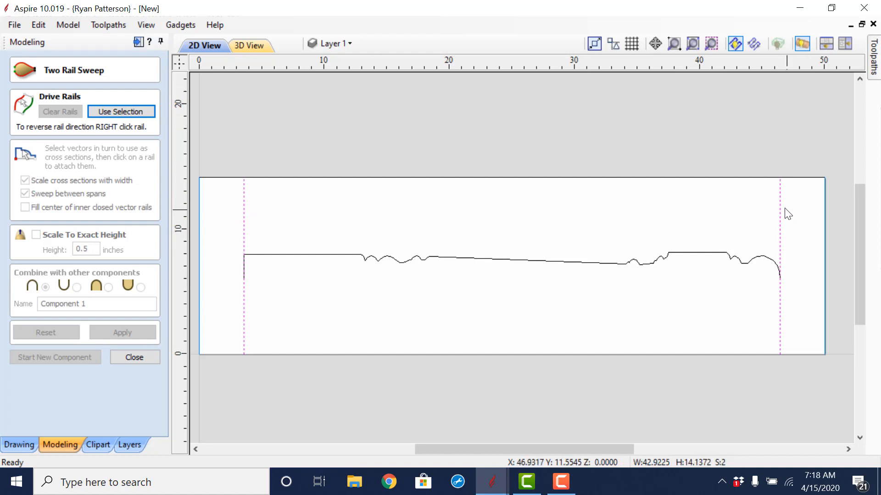
pyautogui.click(113, 112)
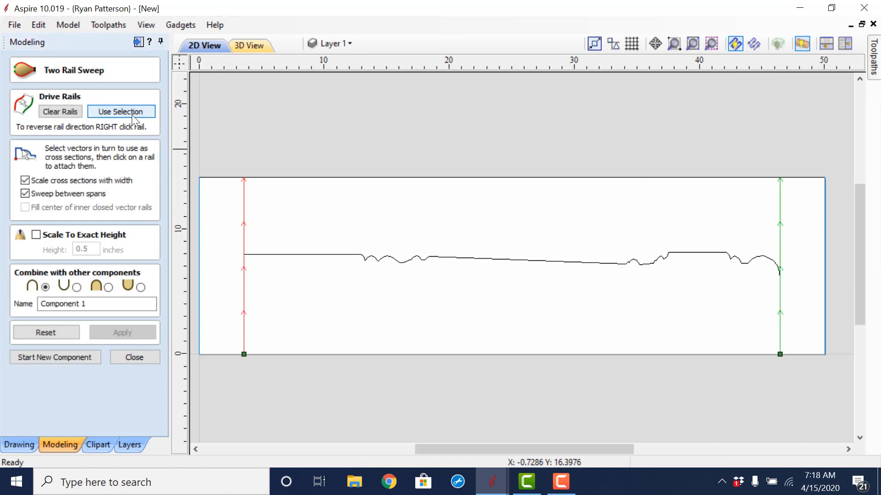
# - Sweep the banister profile along the two rails as the cross section, check the model in 3D, and close the sweep tool
pyautogui.click(346, 255)
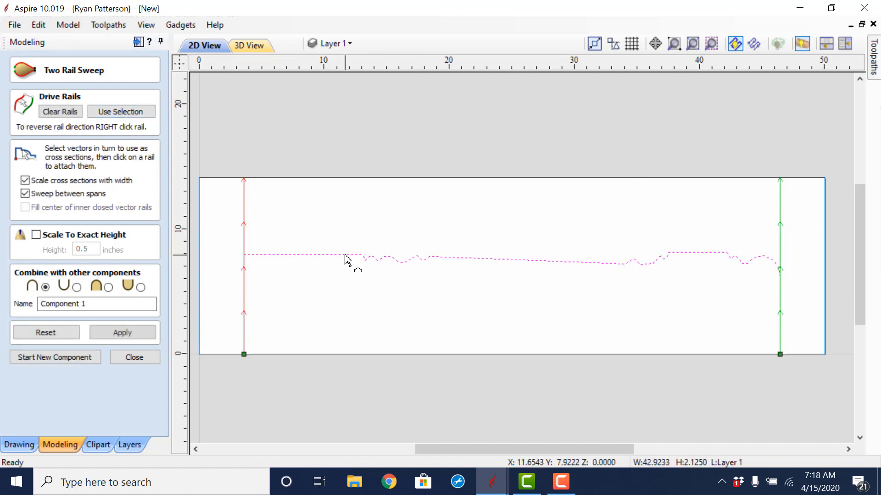
pyautogui.click(146, 333)
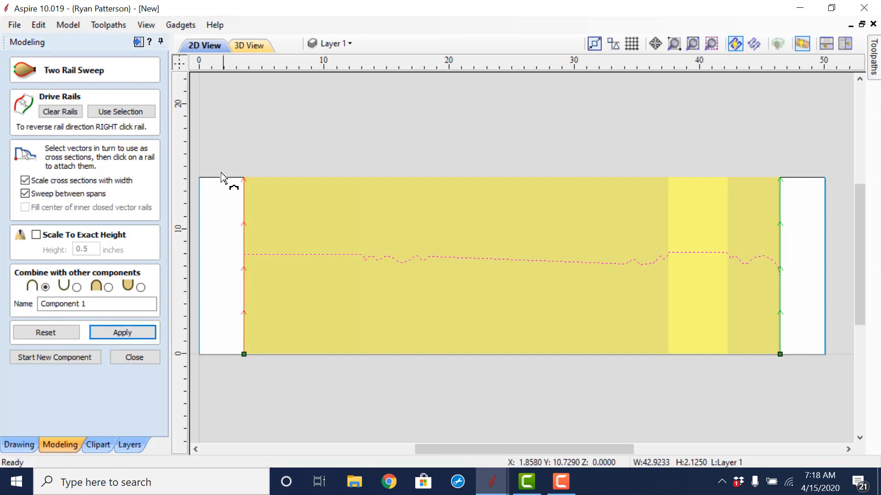
pyautogui.click(249, 47)
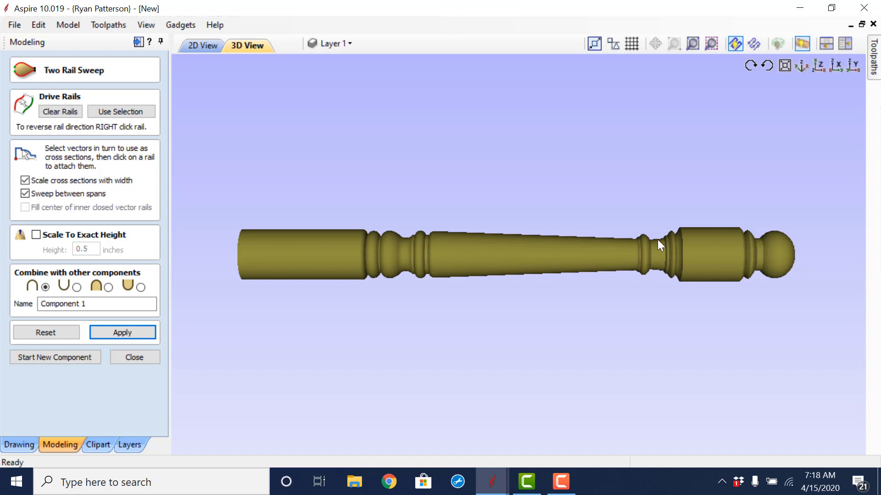
pyautogui.click(219, 45)
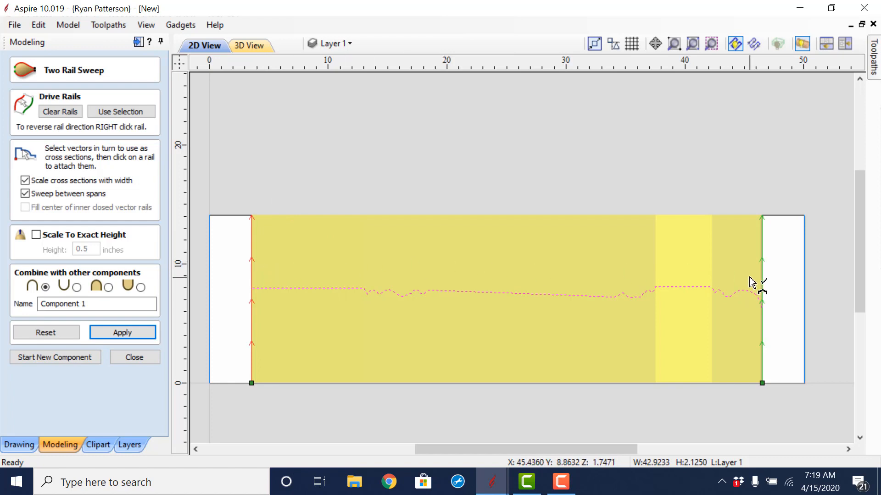
pyautogui.click(112, 333)
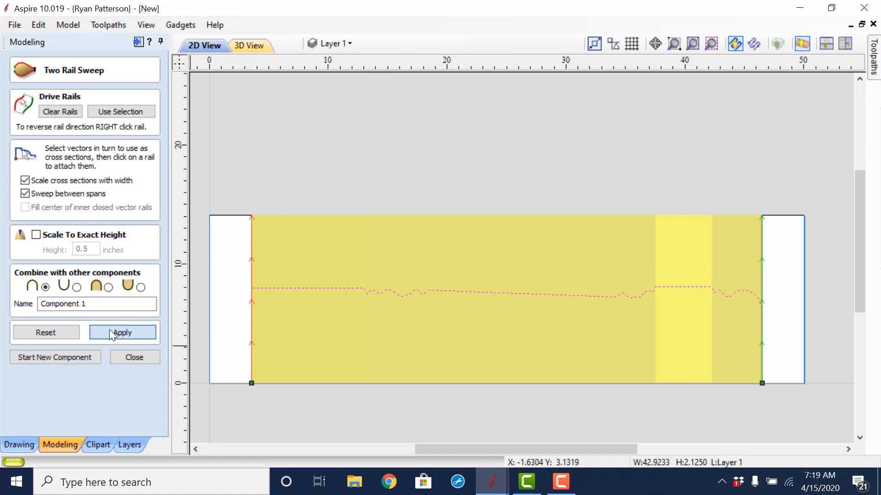
pyautogui.click(131, 356)
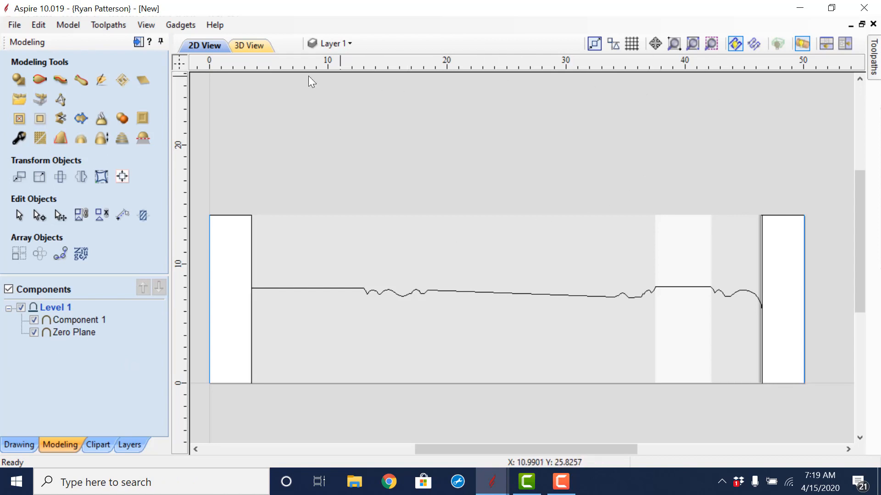
# - Inspect the swept banister in 3D from an angle, both as a flat model and wrapped around the cylinder
pyautogui.click(246, 44)
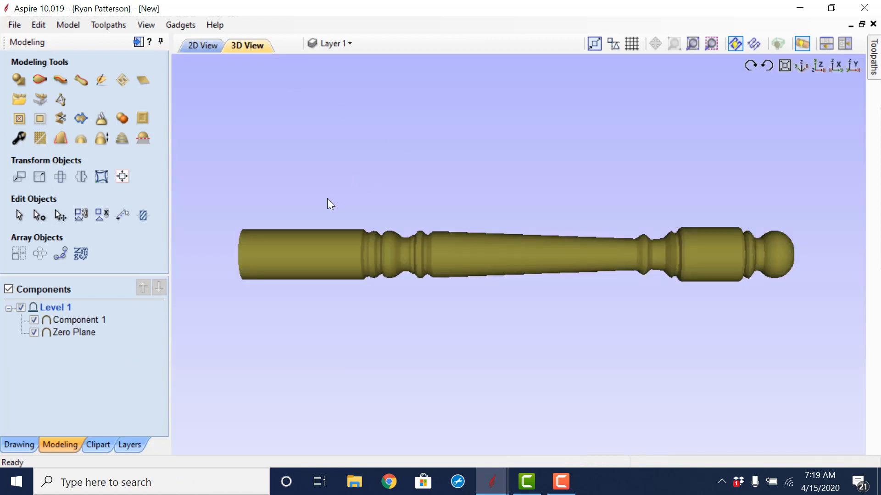
pyautogui.moveTo(328, 202); pyautogui.dragTo(384, 286)
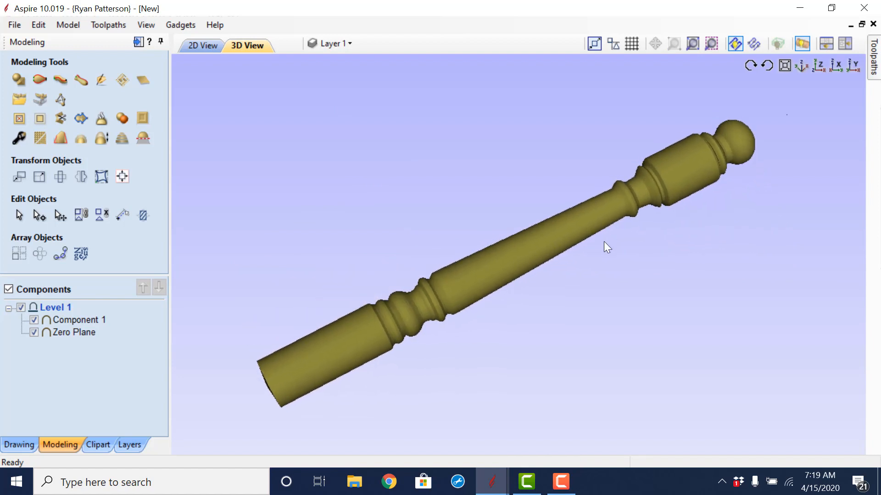
pyautogui.click(798, 44)
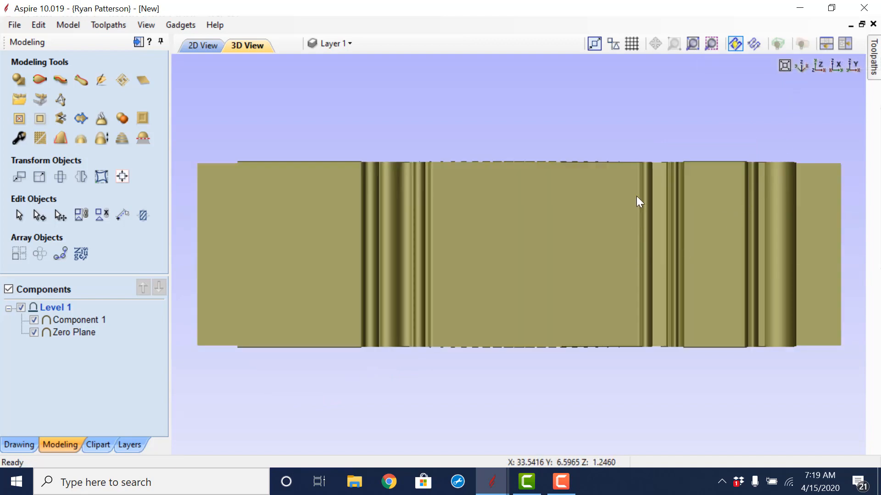
pyautogui.moveTo(637, 196); pyautogui.dragTo(651, 126)
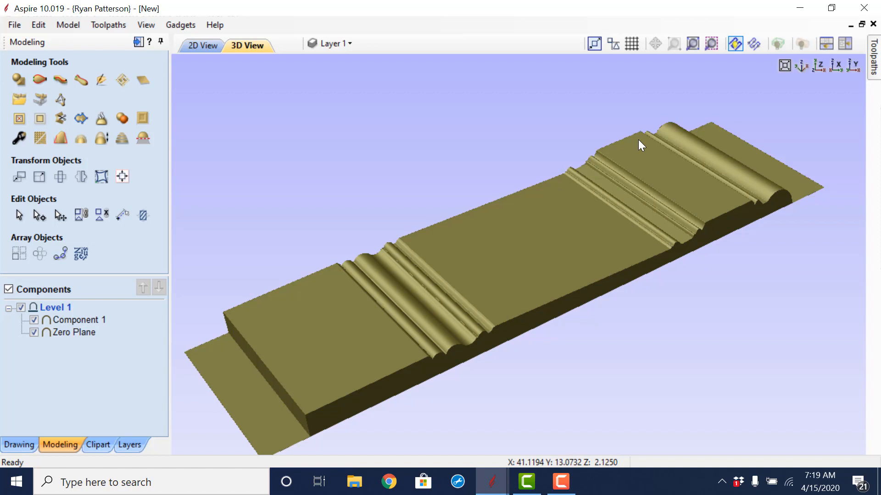
pyautogui.click(802, 43)
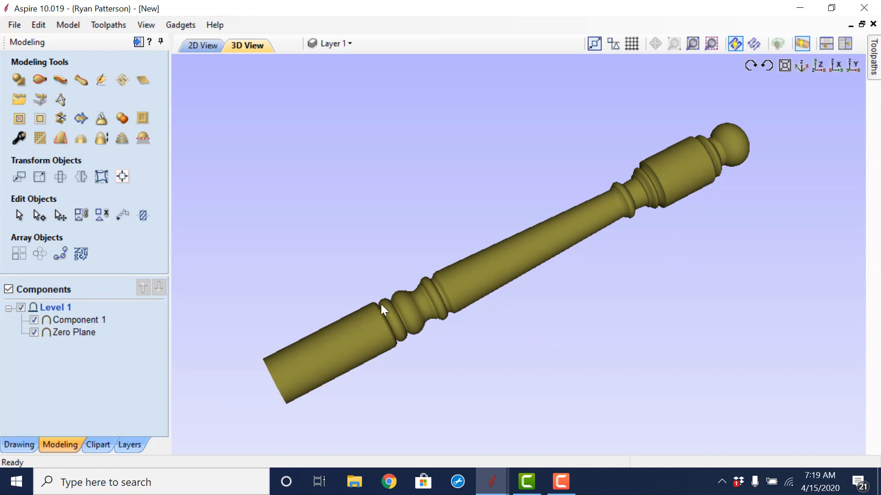
# - Examine the finished banister in 3D in the Banister file, and return to the new job
pyautogui.click(491, 482)
pyautogui.click(411, 400)
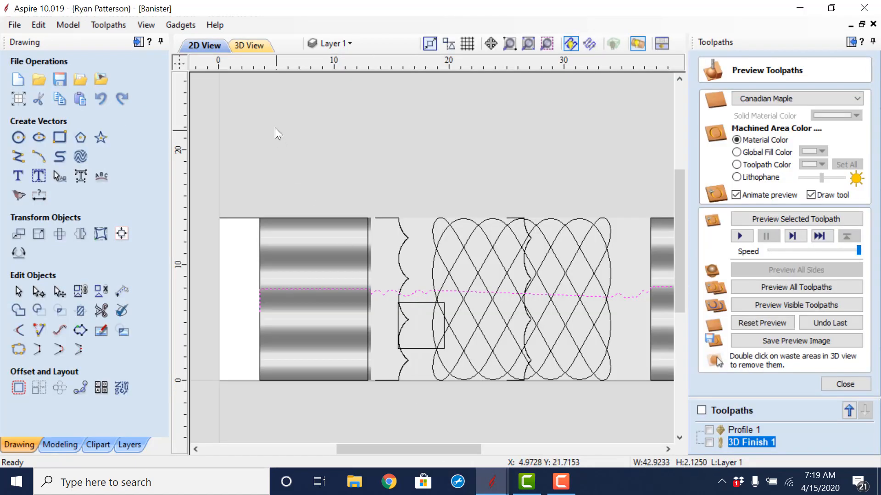
pyautogui.click(250, 45)
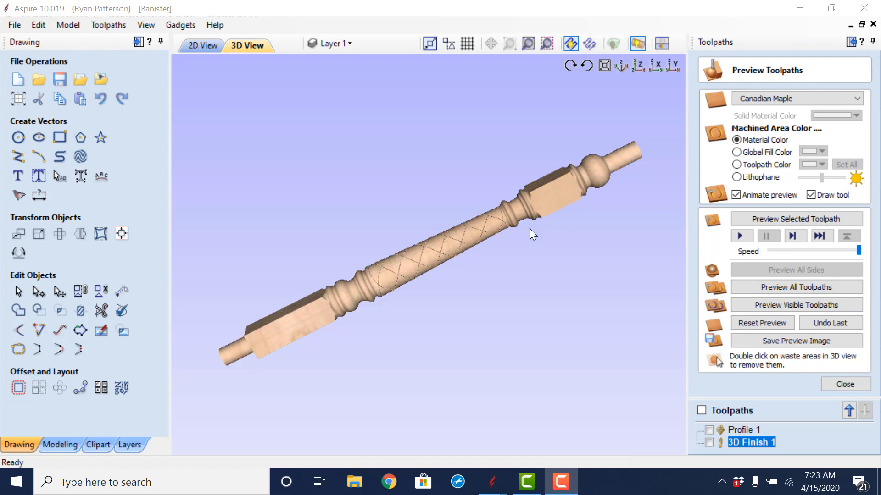
pyautogui.moveTo(496, 486)
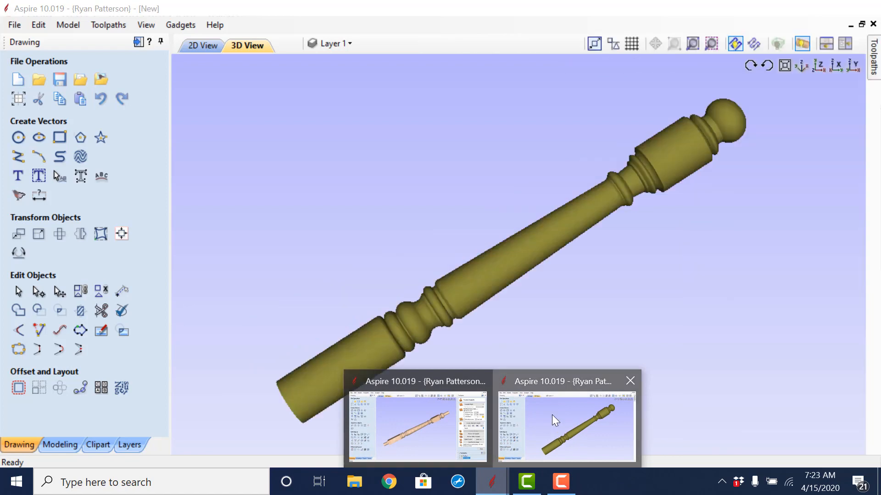
pyautogui.click(552, 414)
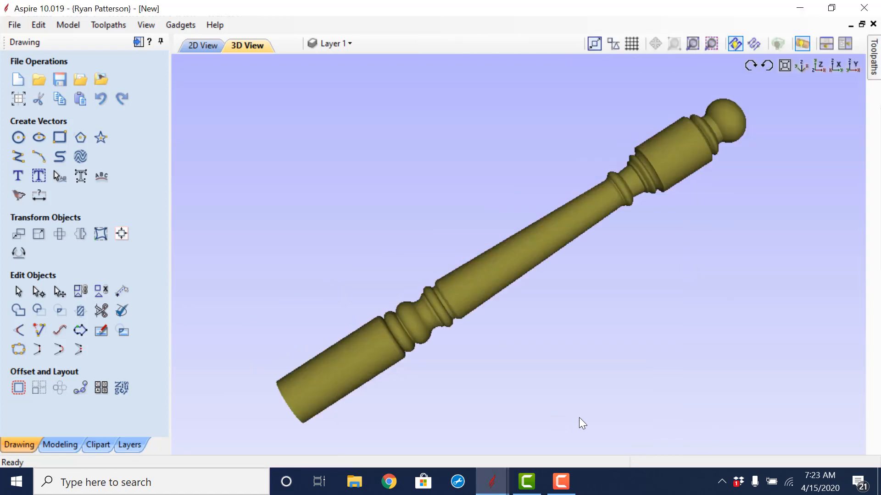
# - Draw a square-cornered rectangle about 3.3 by 2.5 inches in the 2D layout, just below the middle of the profile
pyautogui.click(207, 46)
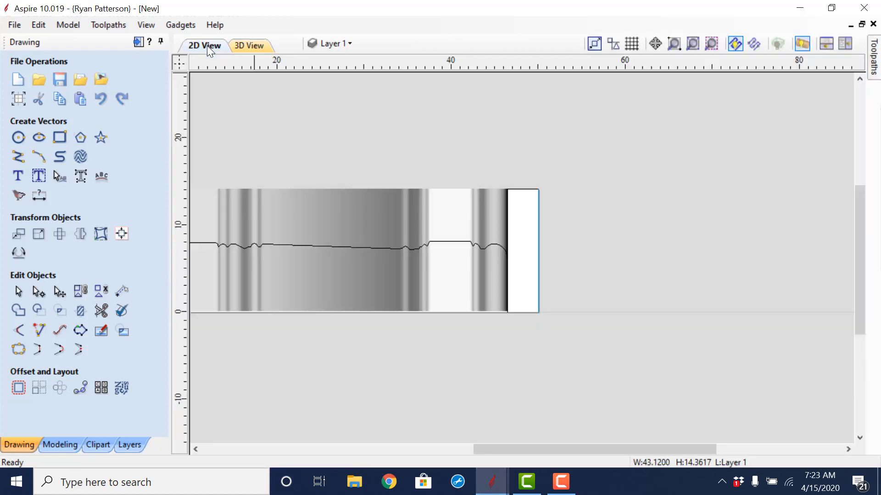
pyautogui.click(338, 145)
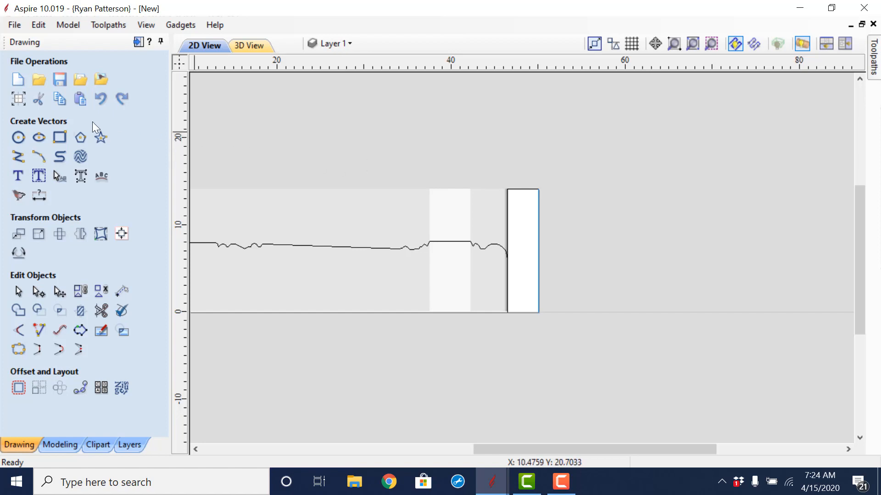
pyautogui.click(64, 145)
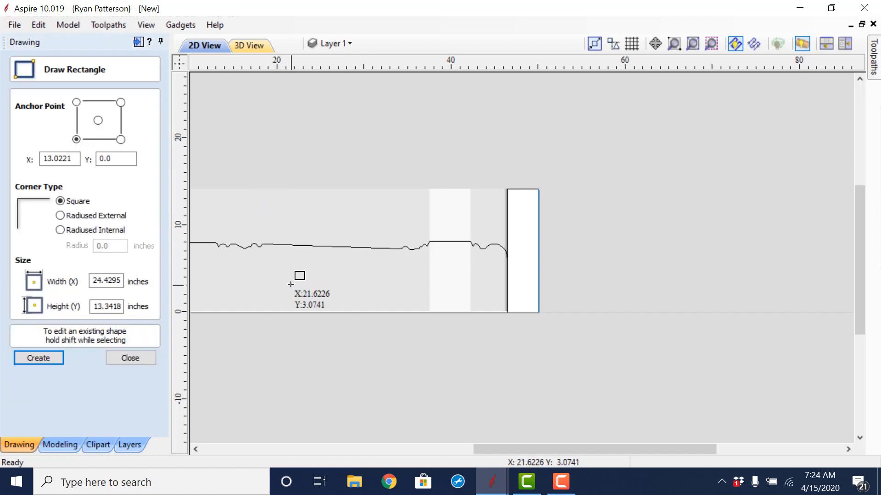
pyautogui.moveTo(291, 285); pyautogui.dragTo(321, 263)
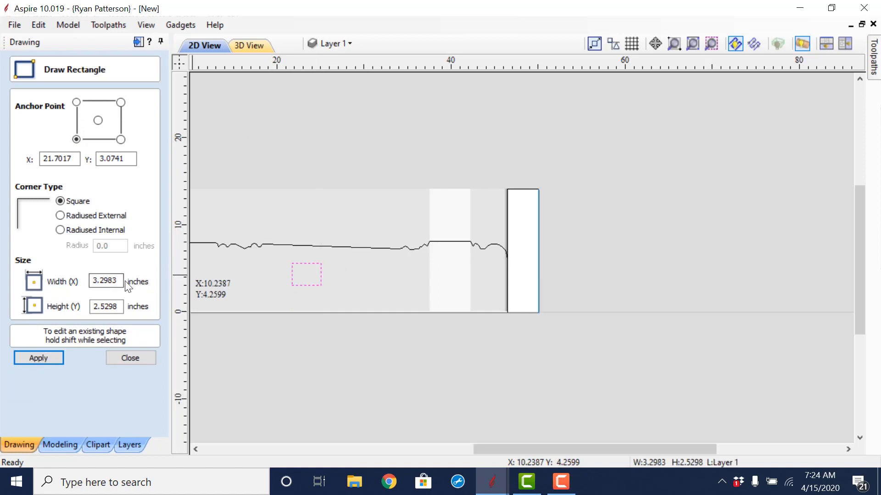
# - Set the rectangle's width and height to 3 inches each, apply the size, and close the rectangle tool
pyautogui.moveTo(119, 277); pyautogui.dragTo(59, 281)
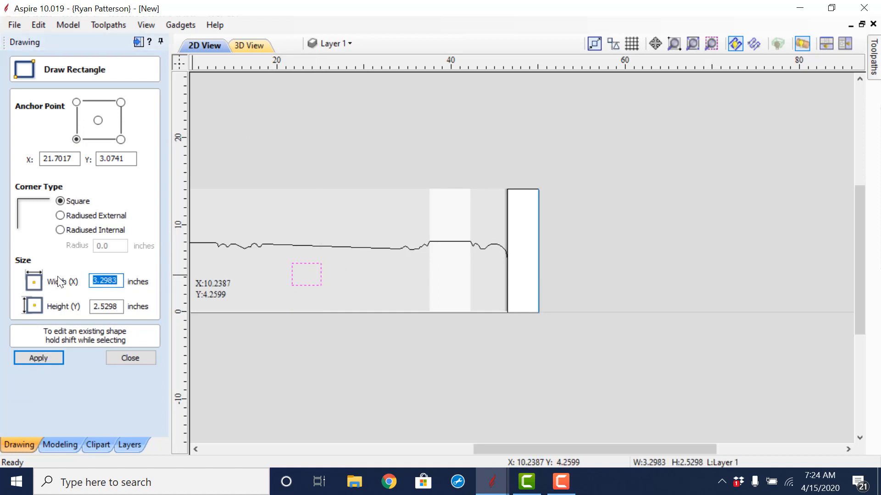
pyautogui.write('3')
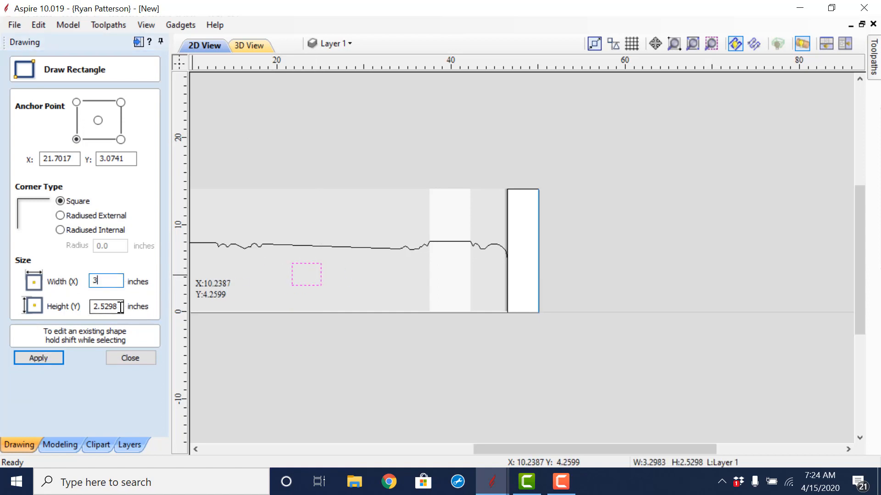
pyautogui.moveTo(120, 307); pyautogui.dragTo(75, 311)
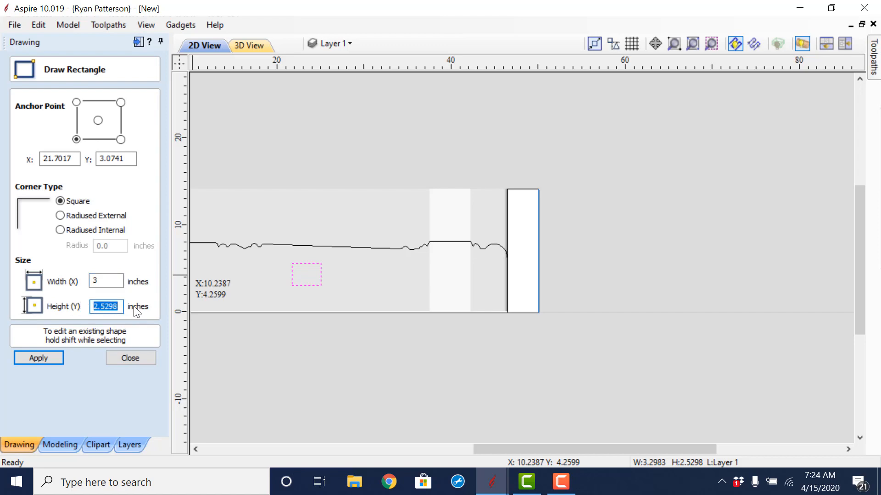
pyautogui.write('3')
pyautogui.click(57, 356)
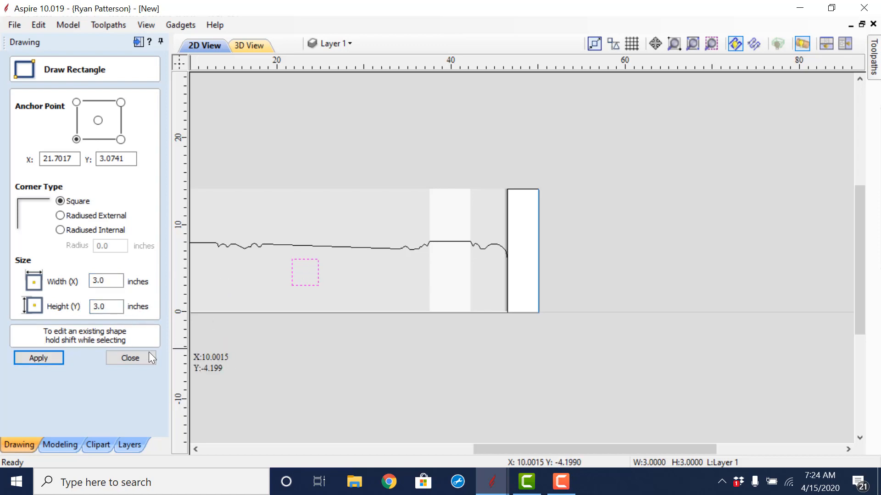
pyautogui.click(130, 358)
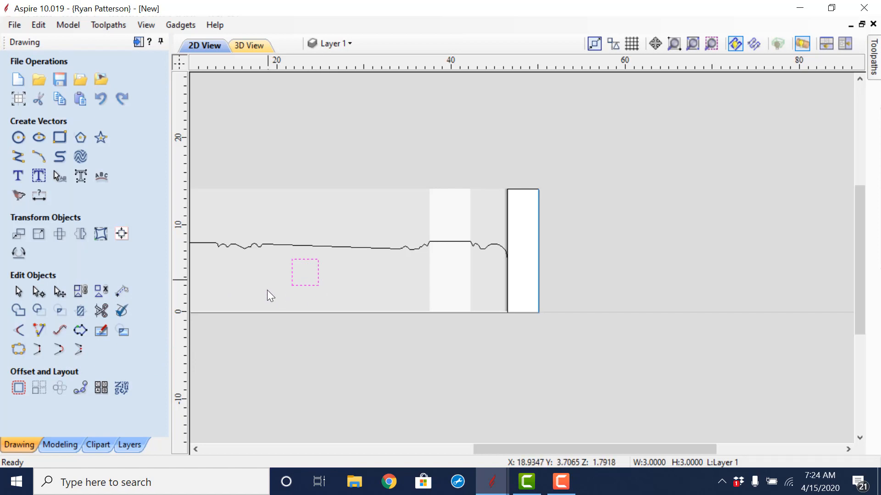
# - Unwrap the 3-inch square with the Vector Unwrapper, using the center of contour as the center of rotation
pyautogui.moveTo(292, 375); pyautogui.dragTo(430, 375, button='middle')
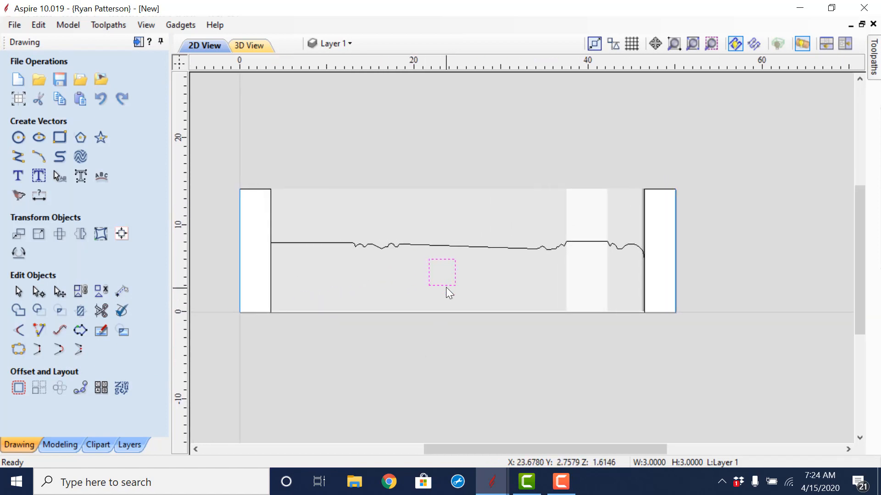
pyautogui.click(446, 287)
pyautogui.click(447, 285)
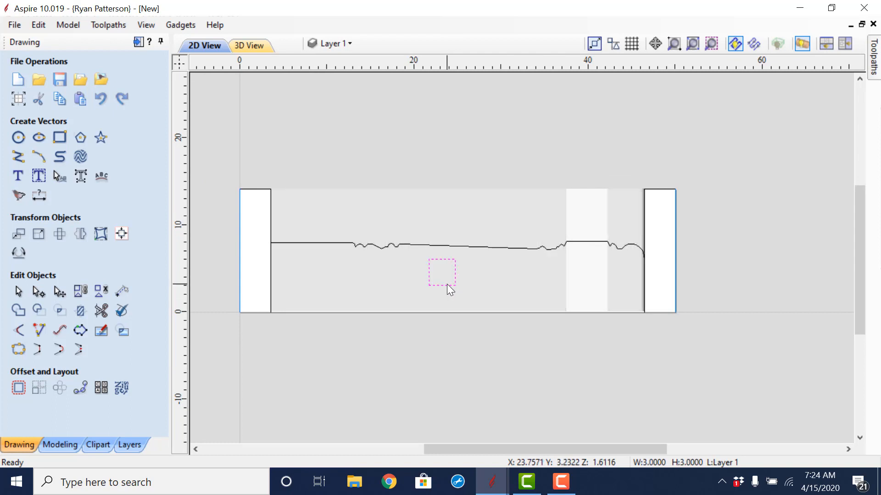
pyautogui.click(18, 253)
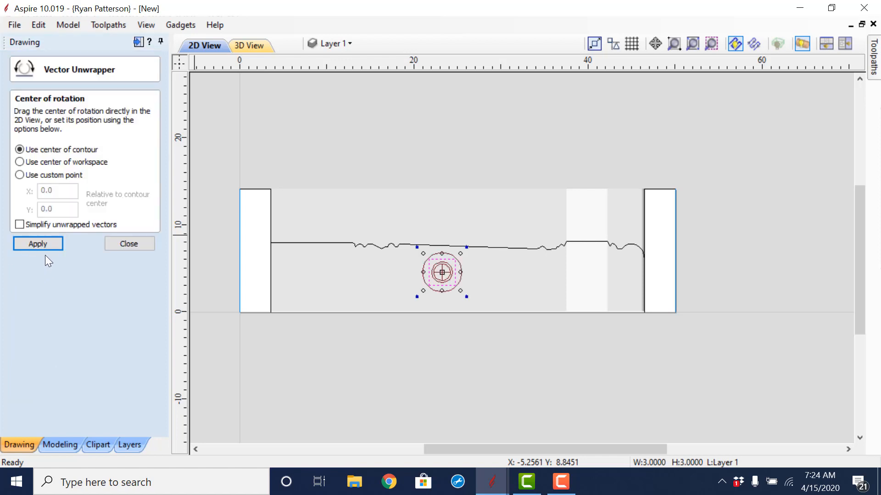
pyautogui.click(46, 242)
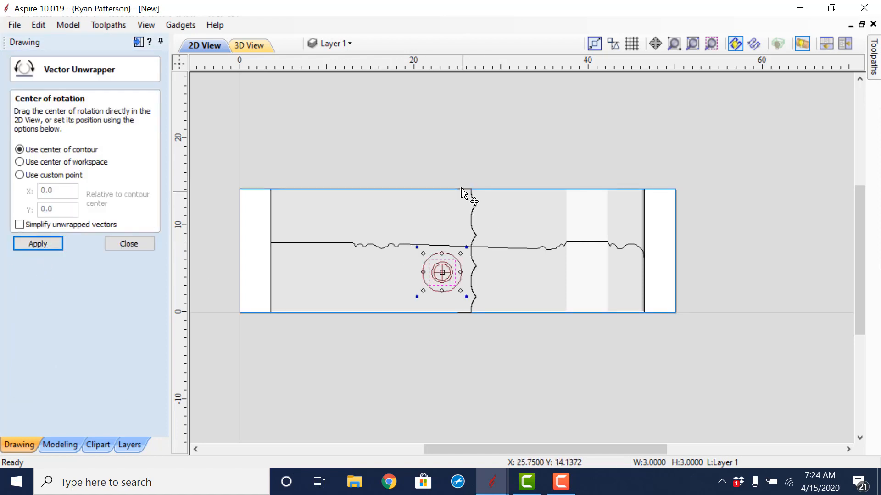
pyautogui.click(142, 244)
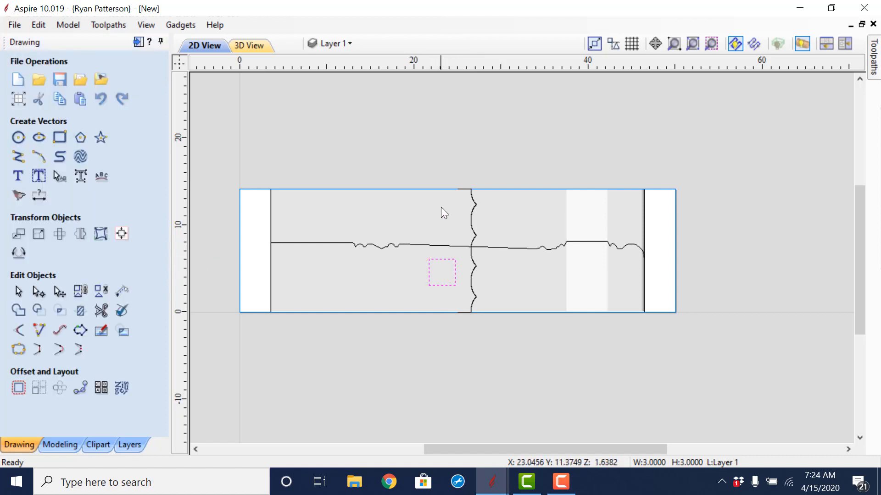
# - Draw a straight line about 4.63 inches long over the profile's flat segment, from one corner of the segment to the other
pyautogui.click(472, 292)
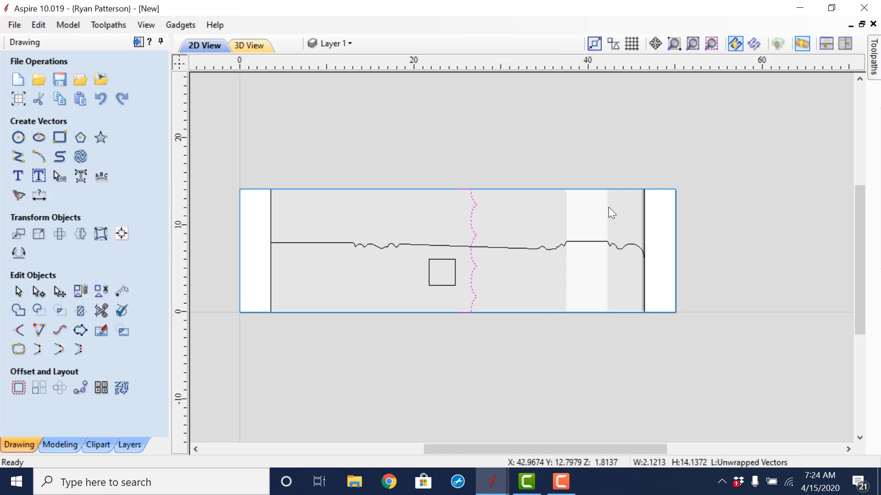
pyautogui.scroll(8, 583, 251)
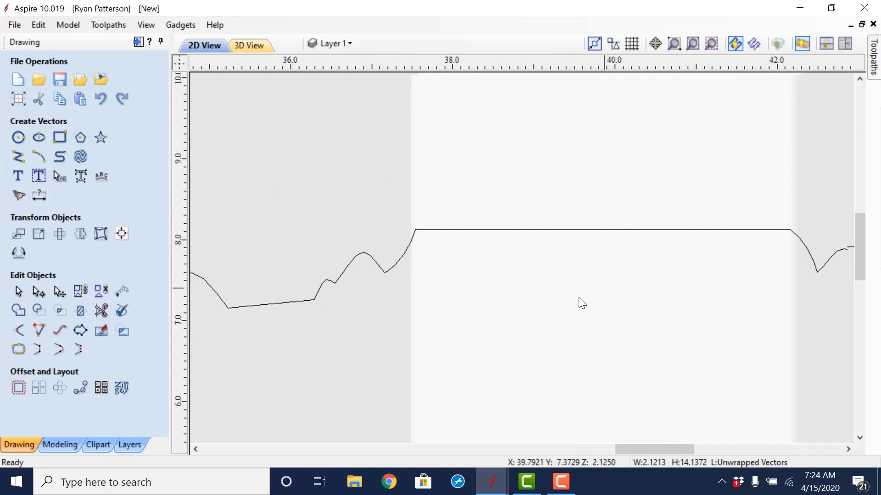
pyautogui.click(404, 253)
pyautogui.click(18, 156)
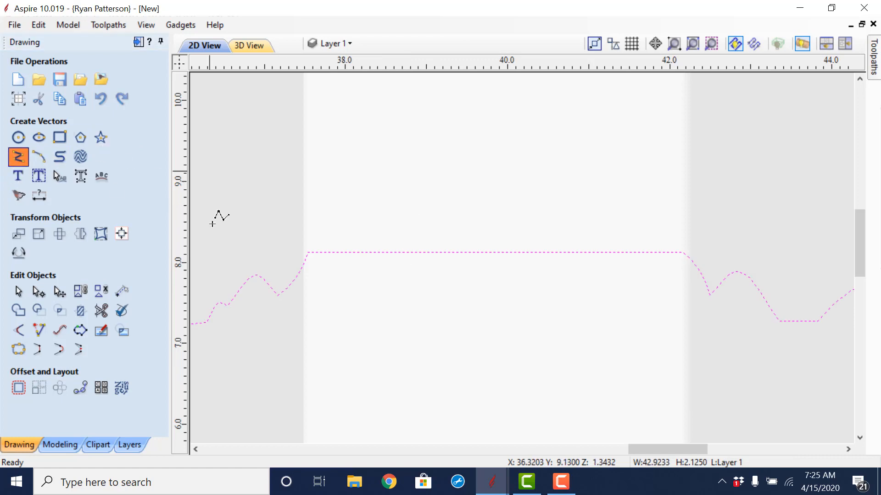
pyautogui.click(308, 251)
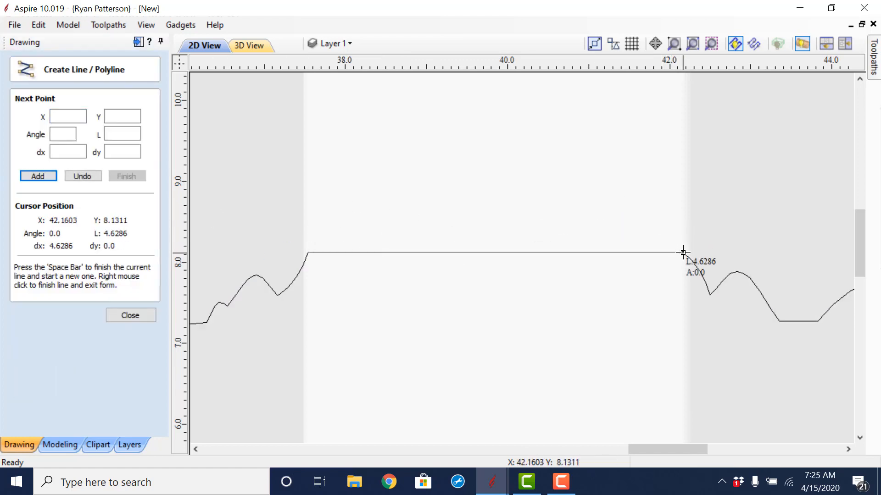
pyautogui.click(682, 252)
pyautogui.rightClick(658, 302)
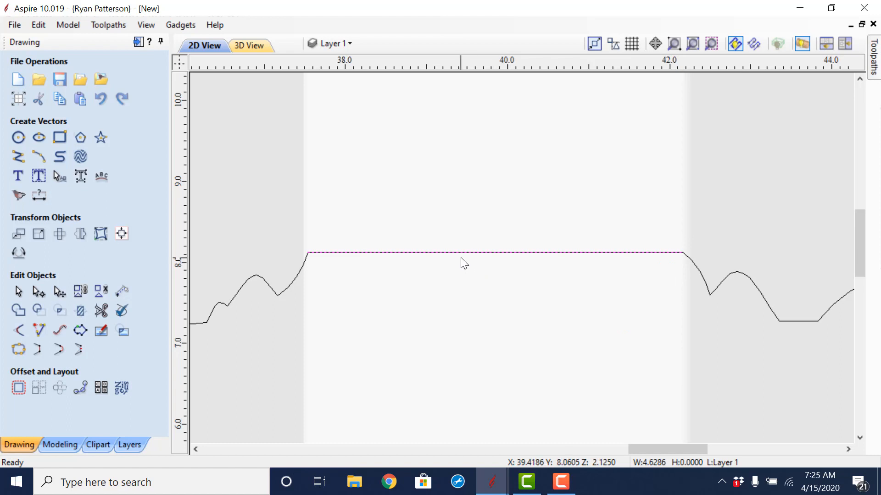
# - Move the new line onto the job's top edge, aligned with the light band above the profile's flat segment
pyautogui.click(463, 254)
pyautogui.moveTo(466, 257); pyautogui.dragTo(461, 155)
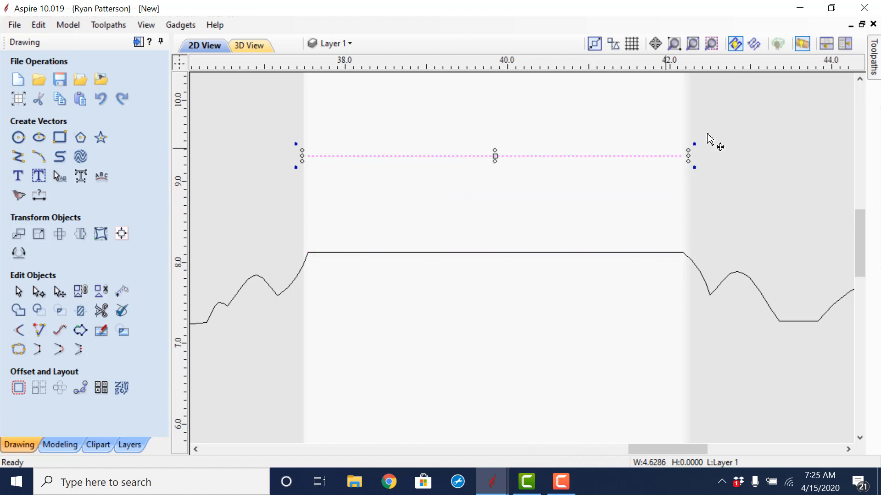
pyautogui.scroll(2, 692, 164)
pyautogui.scroll(-4, 585, 195)
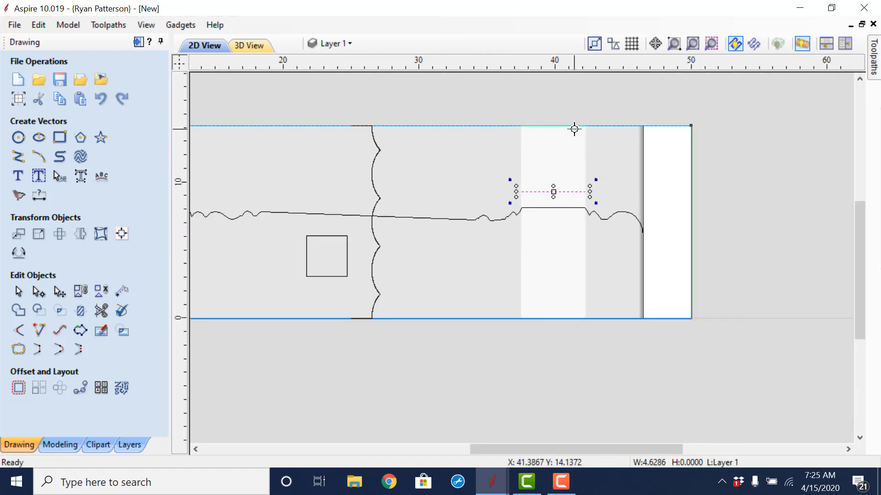
pyautogui.moveTo(576, 129); pyautogui.dragTo(577, 129)
pyautogui.scroll(10, 577, 122)
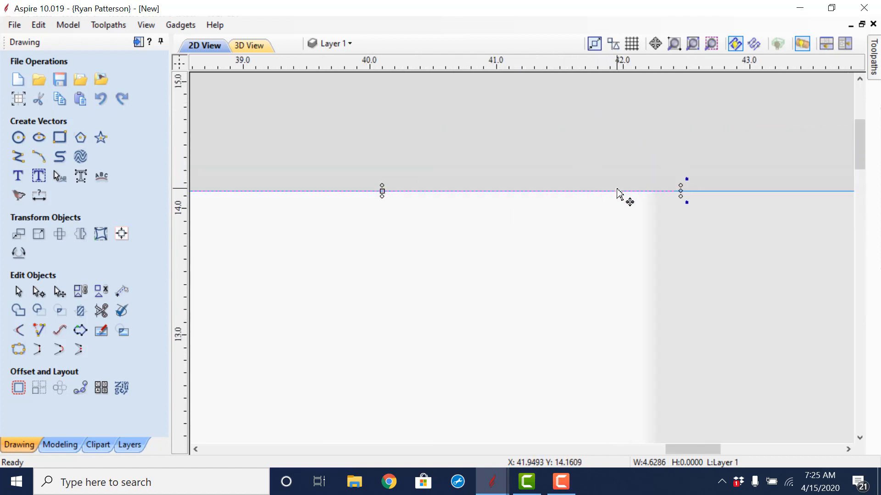
pyautogui.moveTo(616, 191)
pyautogui.mouseDown()
pyautogui.moveTo(593, 190)
pyautogui.moveTo(601, 190)
pyautogui.mouseUp()
pyautogui.scroll(-3, 581, 214)
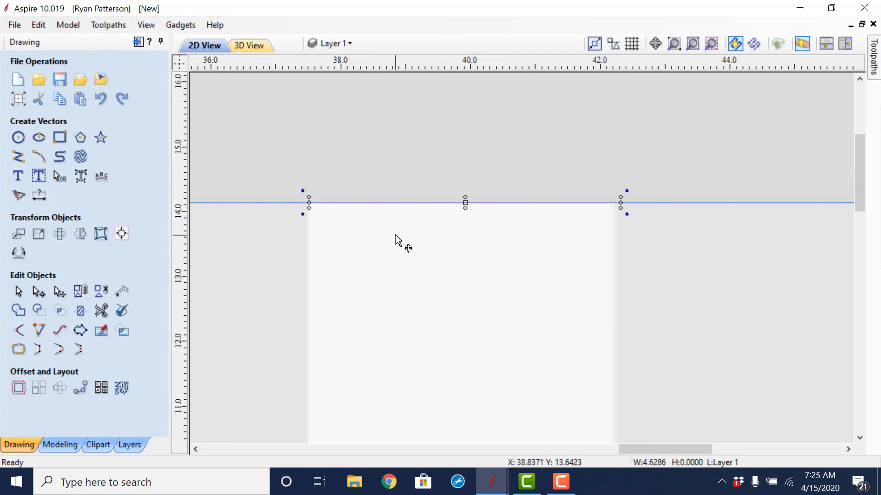
pyautogui.press('Left')
# - Place a copy of the top-edge line about midway between the job's top edge and the profile's flat segment
pyautogui.moveTo(429, 203); pyautogui.dragTo(436, 419)
pyautogui.scroll(-5, 432, 409)
pyautogui.moveTo(431, 406); pyautogui.dragTo(441, 344, button='middle')
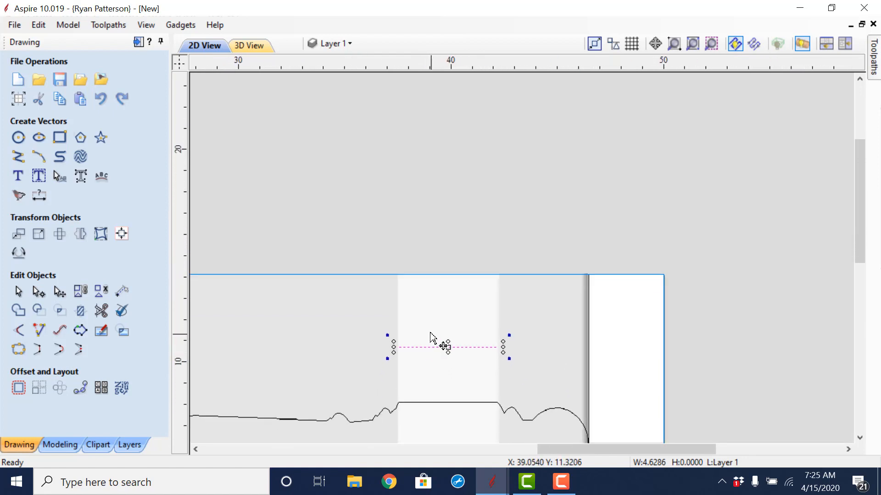
pyautogui.click(431, 275)
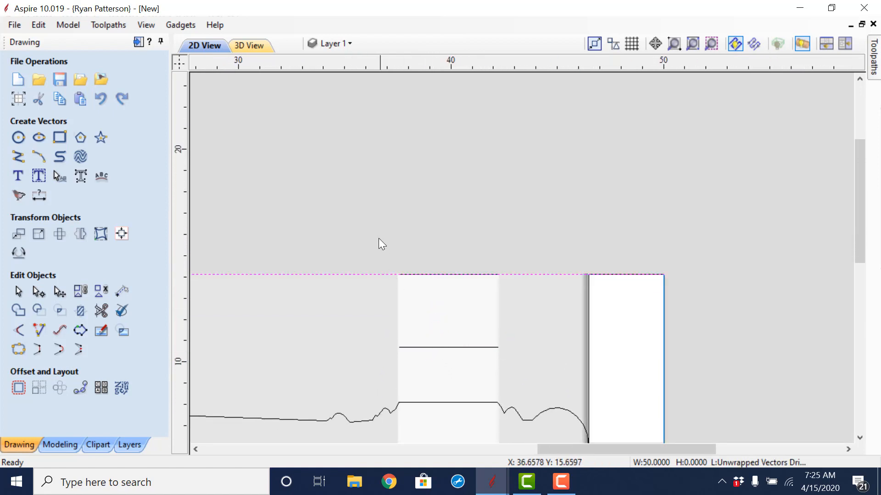
pyautogui.moveTo(364, 241); pyautogui.dragTo(530, 318)
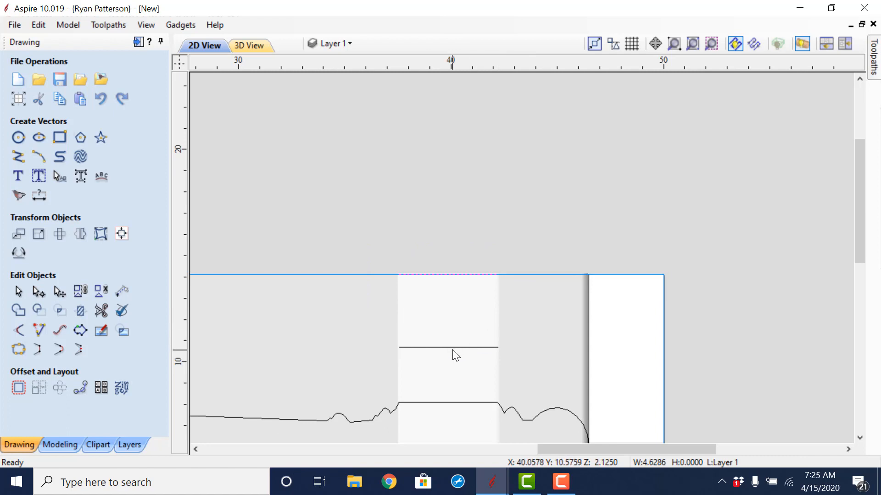
# - Move the copied line down onto the job's bottom edge, within the same light band, and deselect it
pyautogui.scroll(-2, 455, 346)
pyautogui.moveTo(453, 358); pyautogui.dragTo(452, 218, button='middle')
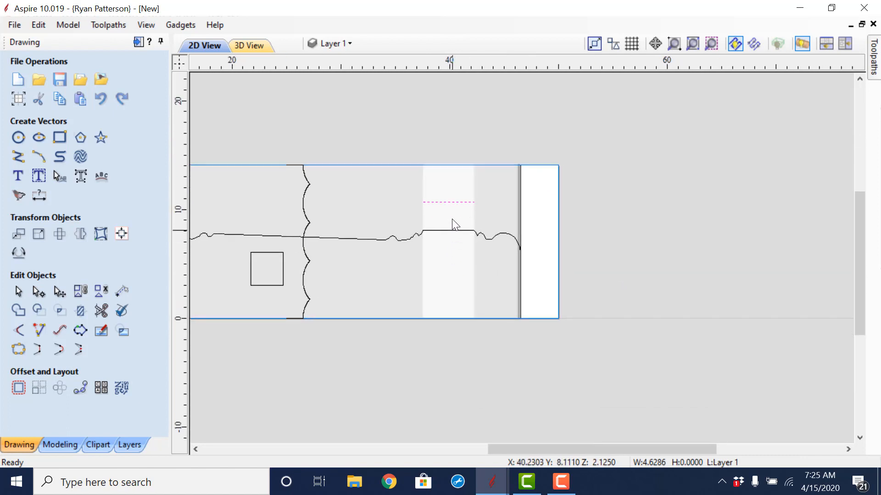
pyautogui.click(449, 203)
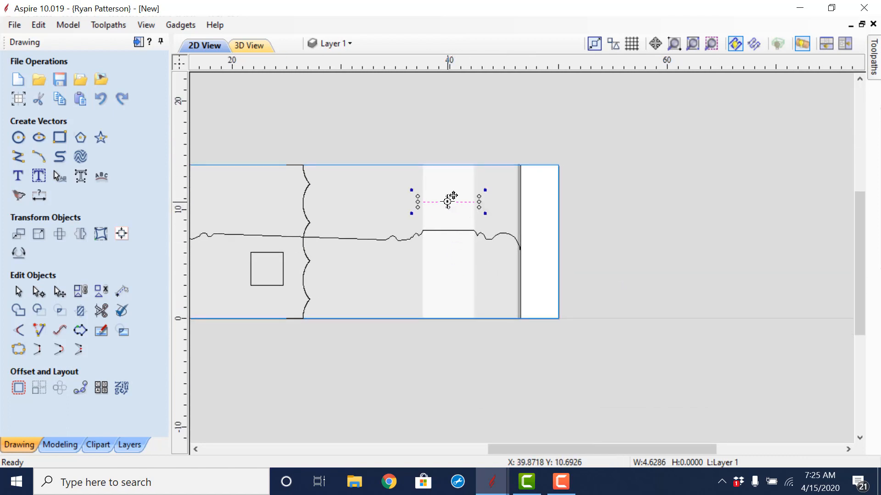
pyautogui.moveTo(453, 196); pyautogui.dragTo(456, 319)
pyautogui.scroll(4, 472, 326)
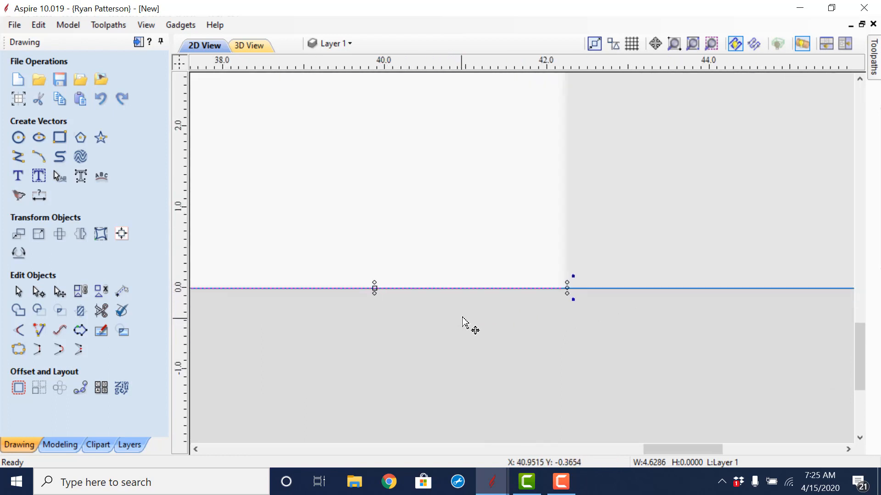
pyautogui.scroll(-2, 466, 341)
pyautogui.scroll(-2, 467, 342)
pyautogui.click(463, 353)
pyautogui.scroll(-2, 463, 353)
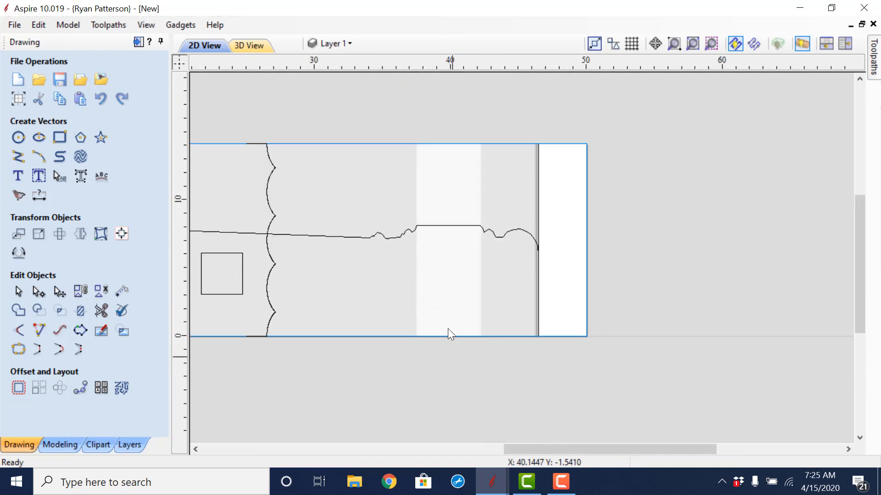
# - Start a Two Rail Sweep with the short lines on the job's top and bottom edges as the drive rails
pyautogui.moveTo(387, 124); pyautogui.dragTo(517, 181)
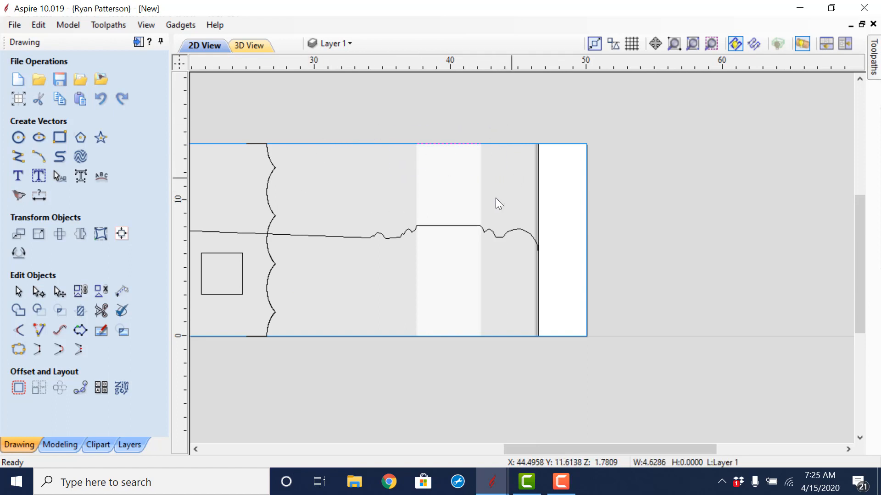
pyautogui.keyDown('shift'); pyautogui.moveTo(379, 314); pyautogui.dragTo(517, 393); pyautogui.keyUp('shift')
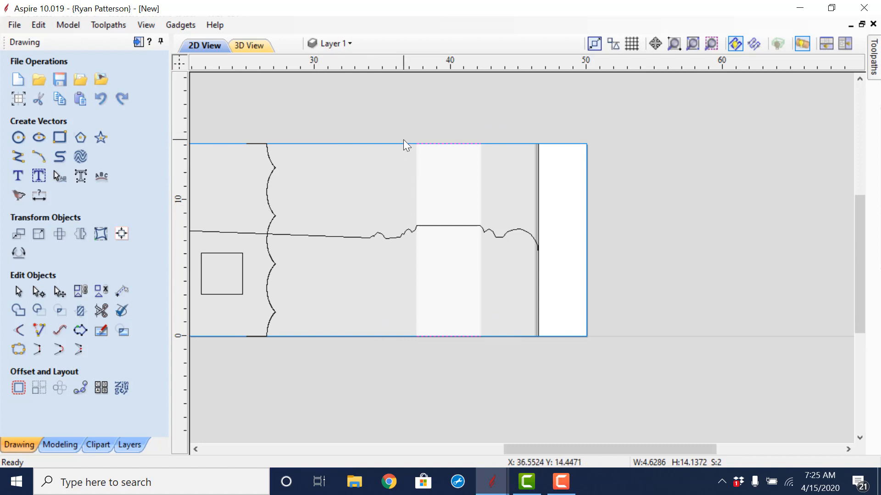
pyautogui.click(64, 445)
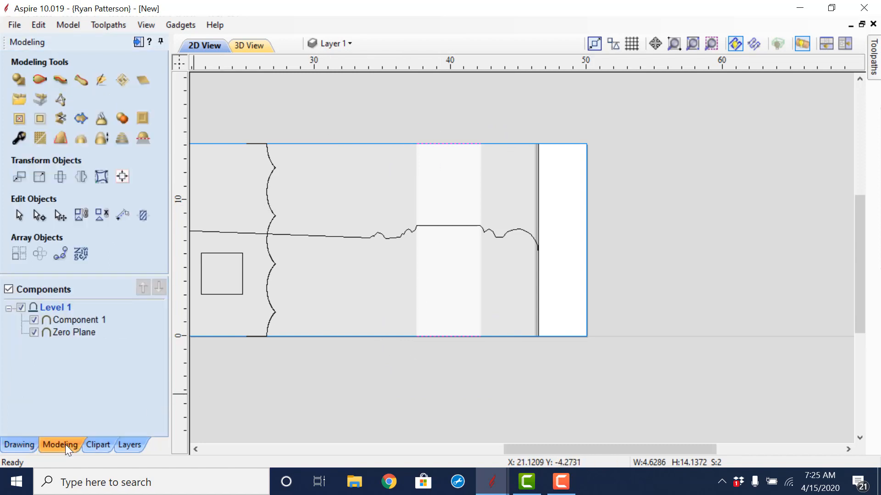
pyautogui.click(40, 80)
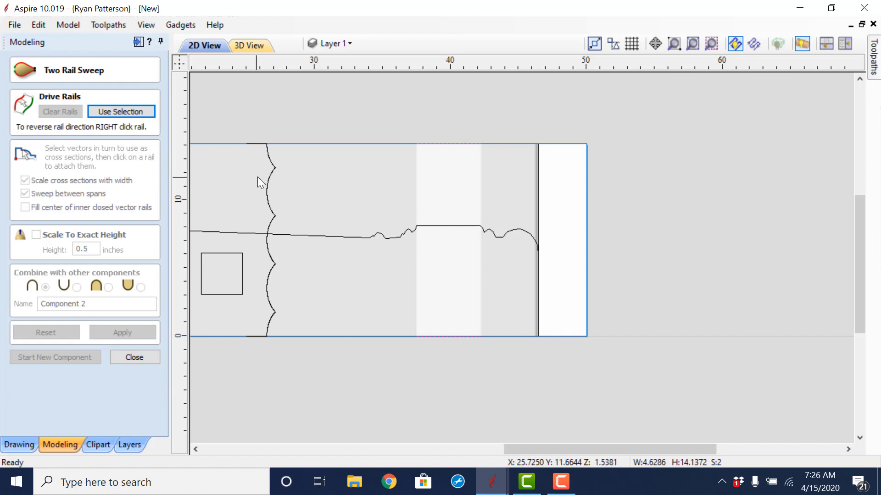
pyautogui.click(133, 111)
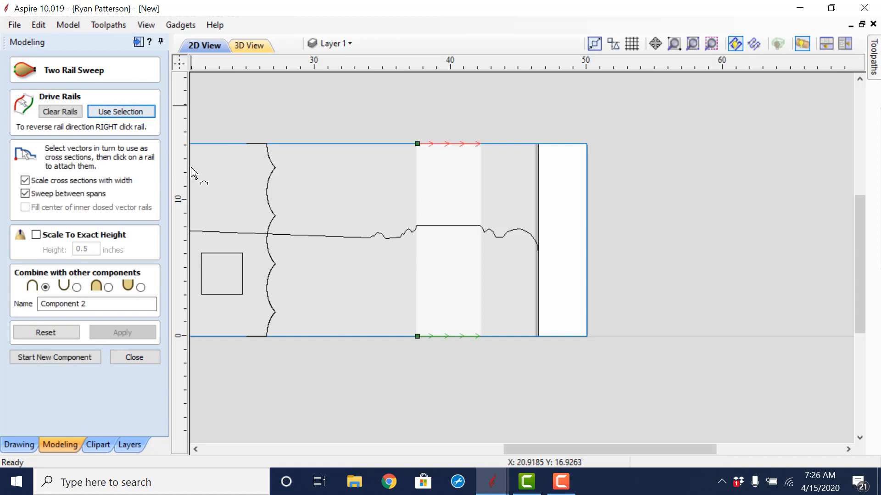
# - Sweep the unwrapped square vector between the rails as the cross section, apply it, and close the sweep tool
pyautogui.click(269, 196)
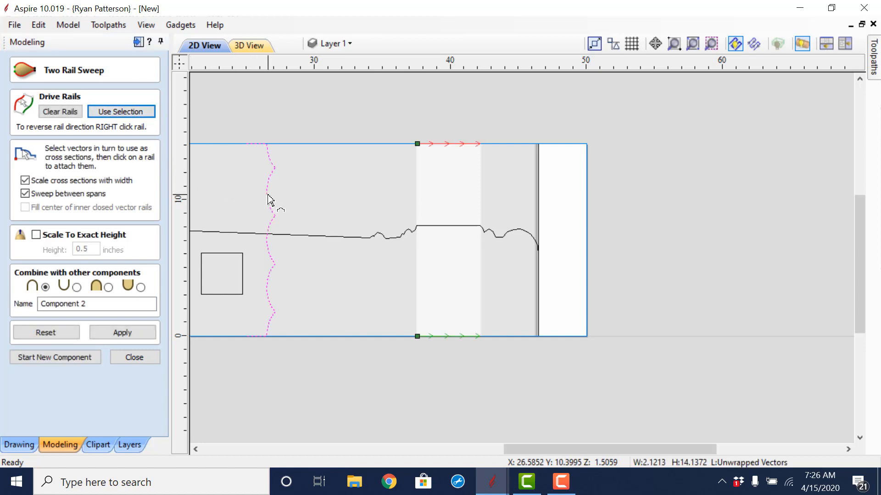
pyautogui.click(142, 334)
pyautogui.click(142, 334)
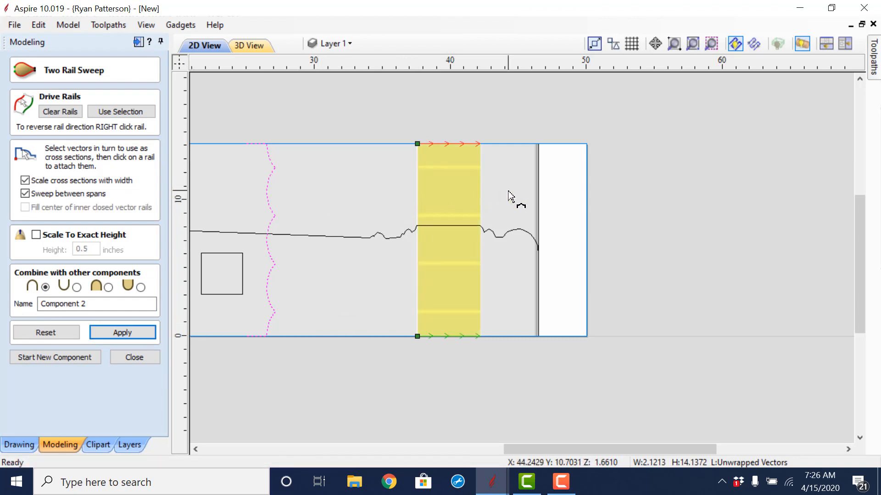
pyautogui.click(141, 360)
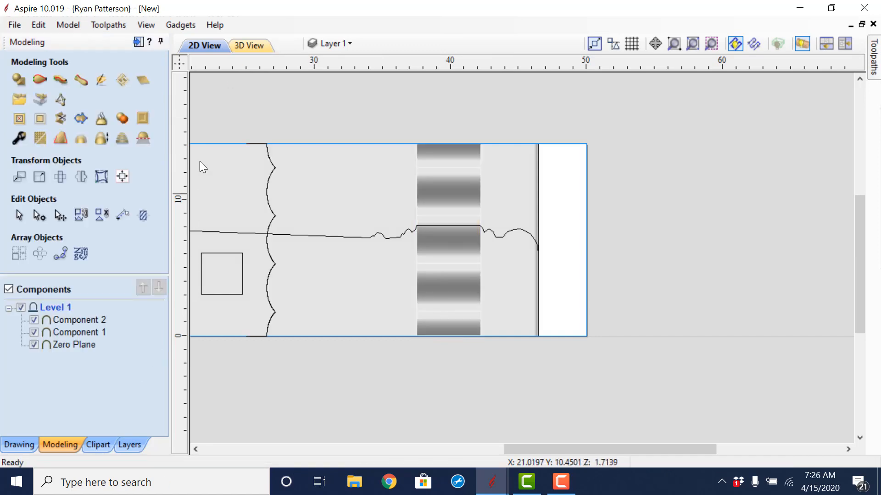
# - Examine the swept section of the banister in 3D, and compare Component 1 and Component 2 in the 2D layout
pyautogui.click(261, 45)
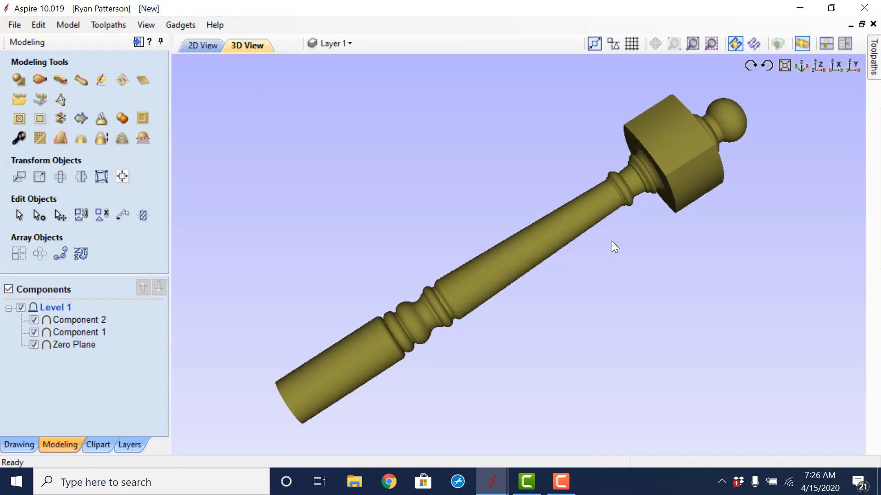
pyautogui.moveTo(608, 266); pyautogui.dragTo(577, 262)
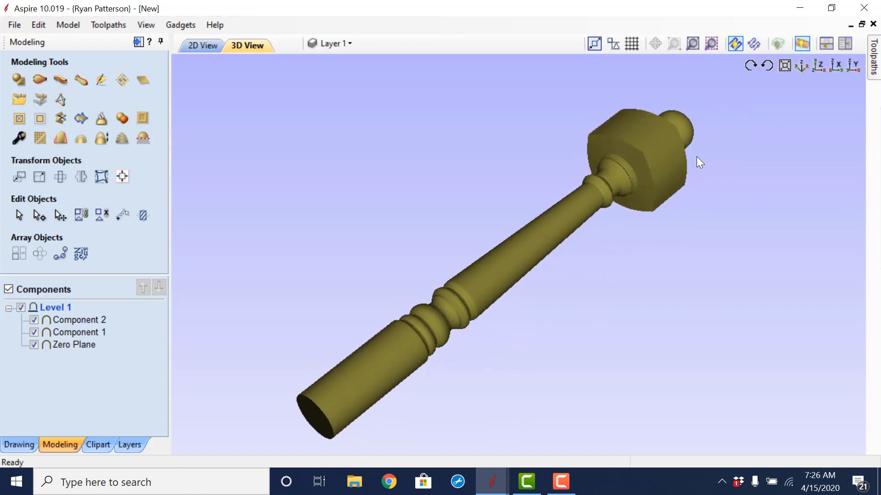
pyautogui.moveTo(629, 139); pyautogui.dragTo(624, 139)
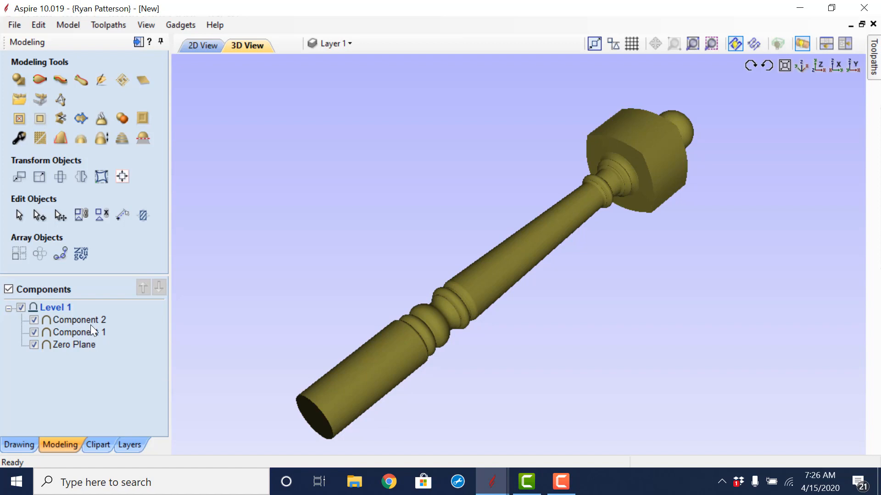
pyautogui.moveTo(93, 333)
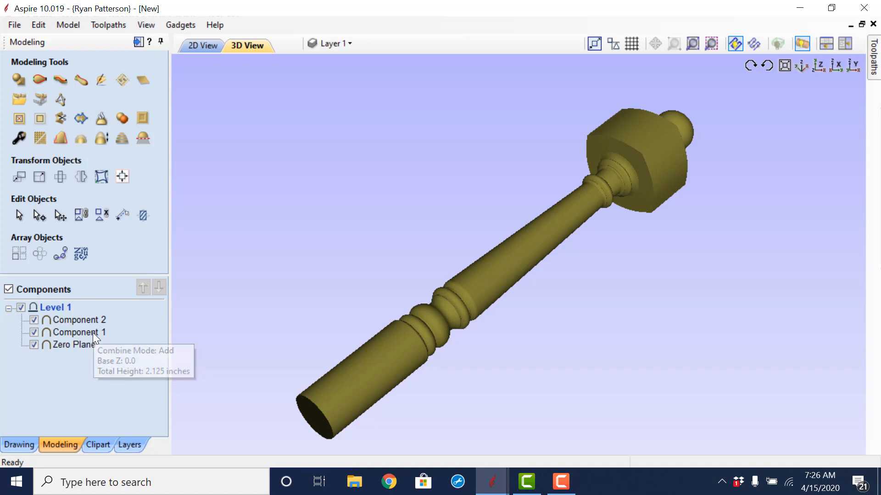
pyautogui.click(92, 332)
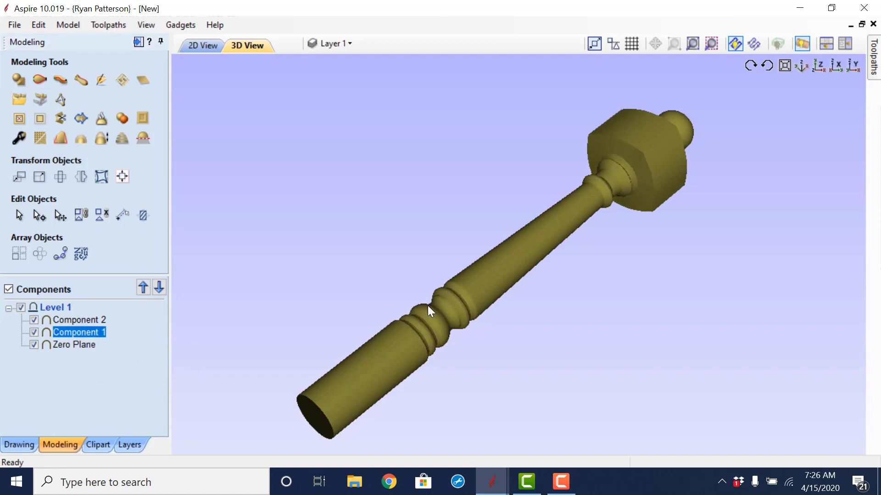
pyautogui.click(209, 46)
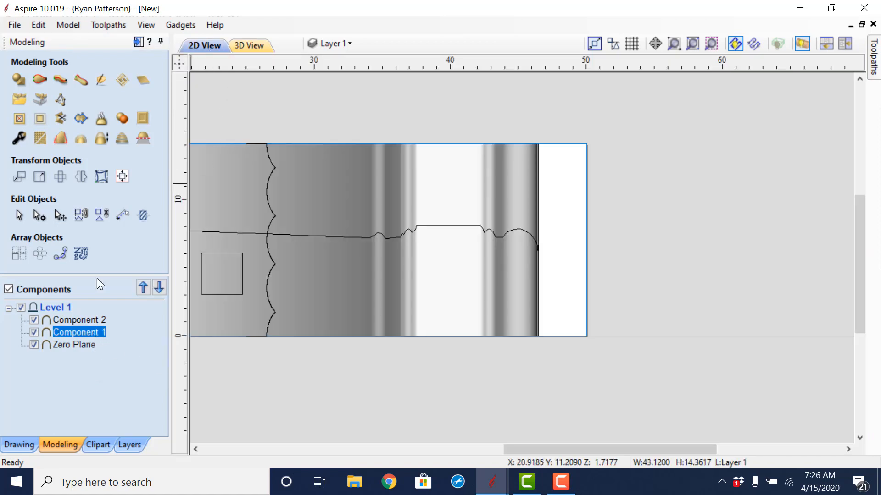
pyautogui.click(90, 320)
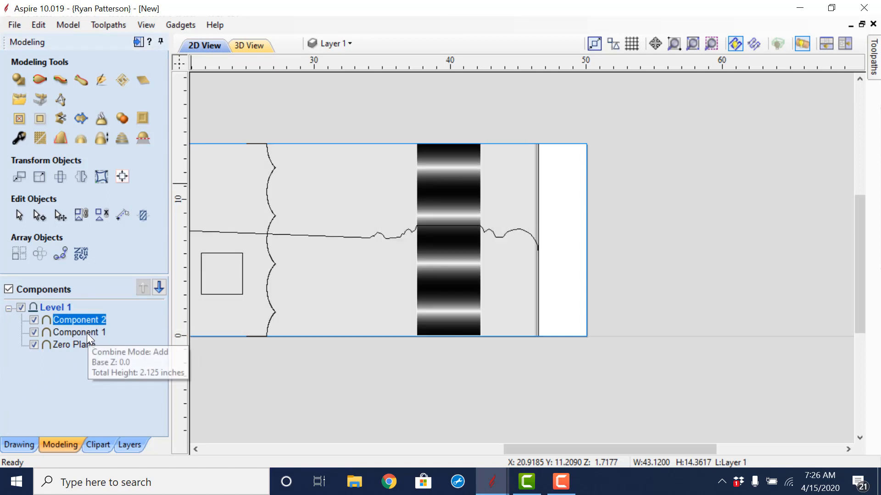
pyautogui.click(86, 332)
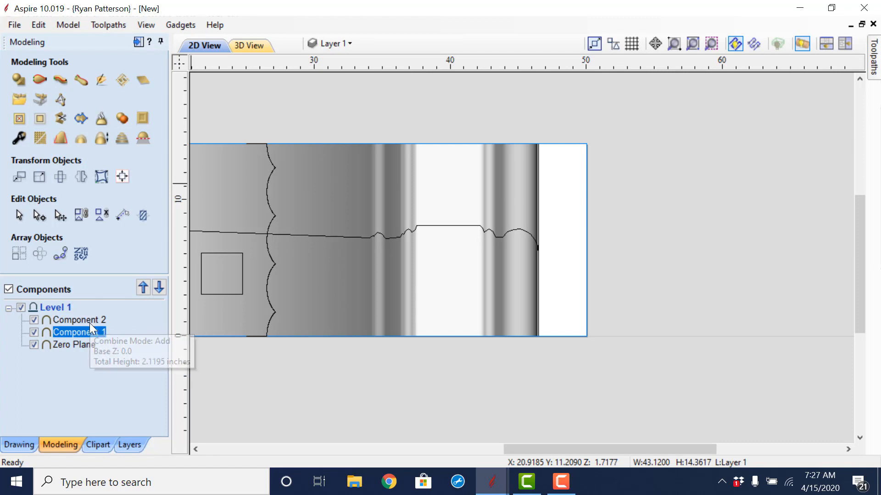
pyautogui.click(89, 323)
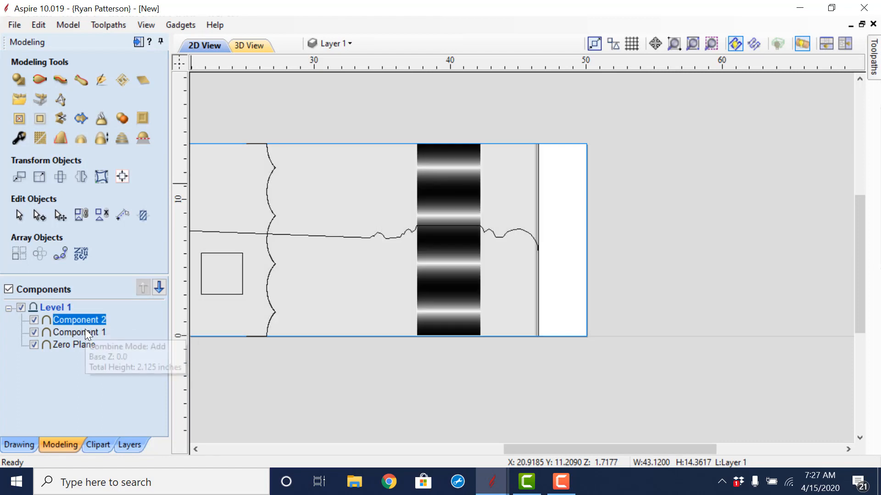
# - Rename Component 1, the turned profile of the banister, as Main
pyautogui.click(87, 330)
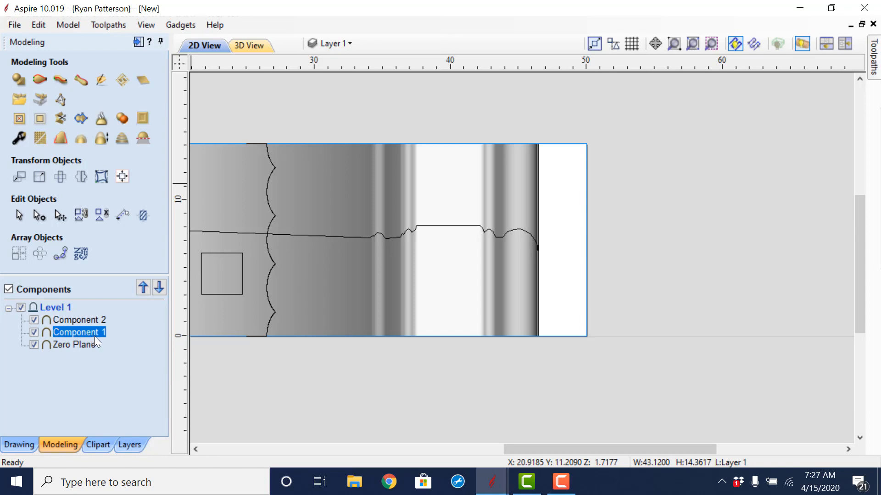
pyautogui.rightClick(97, 331)
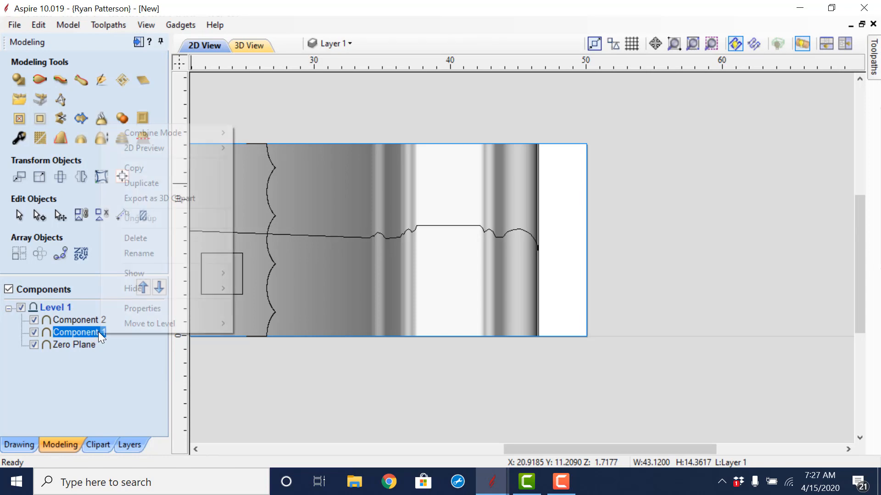
pyautogui.click(134, 259)
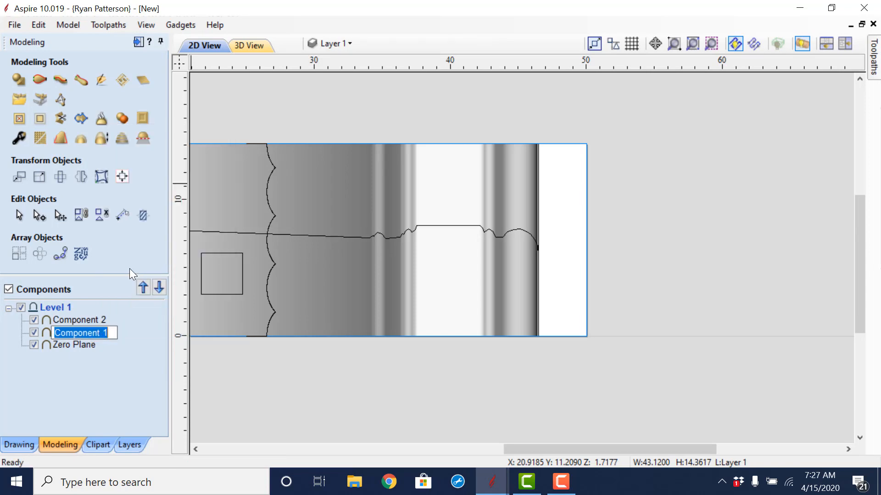
pyautogui.write('Main')
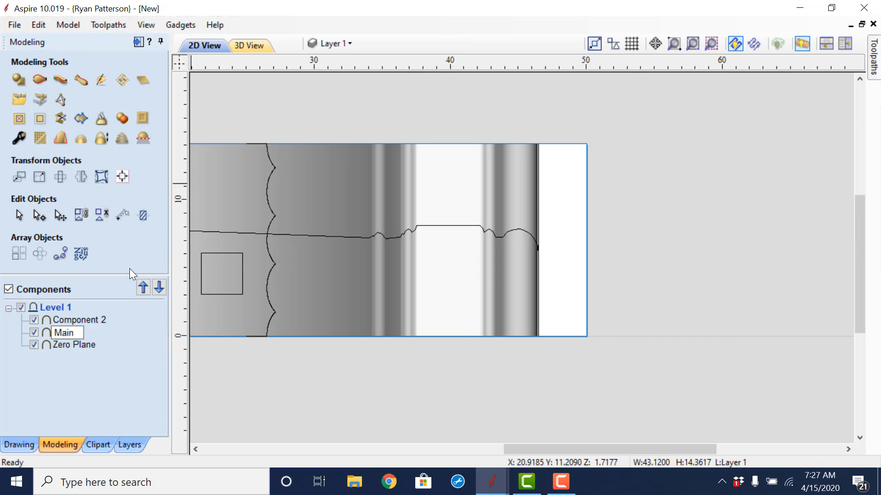
# - Rename Component 2, the swept square section, as TopSquare and deselect it
pyautogui.click(93, 319)
pyautogui.rightClick(92, 317)
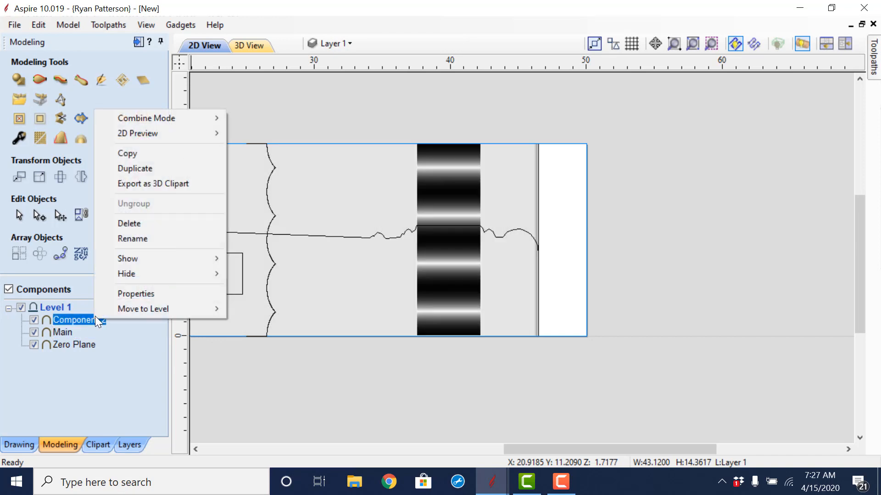
pyautogui.click(132, 241)
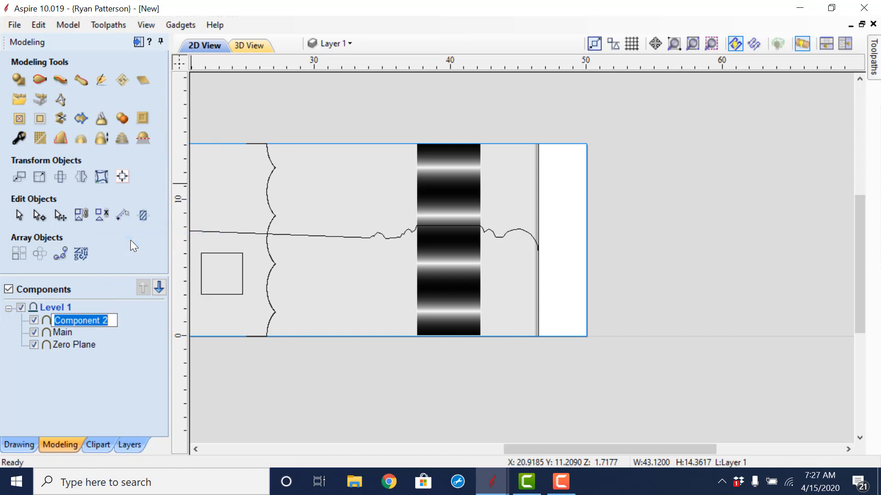
pyautogui.write('TopS')
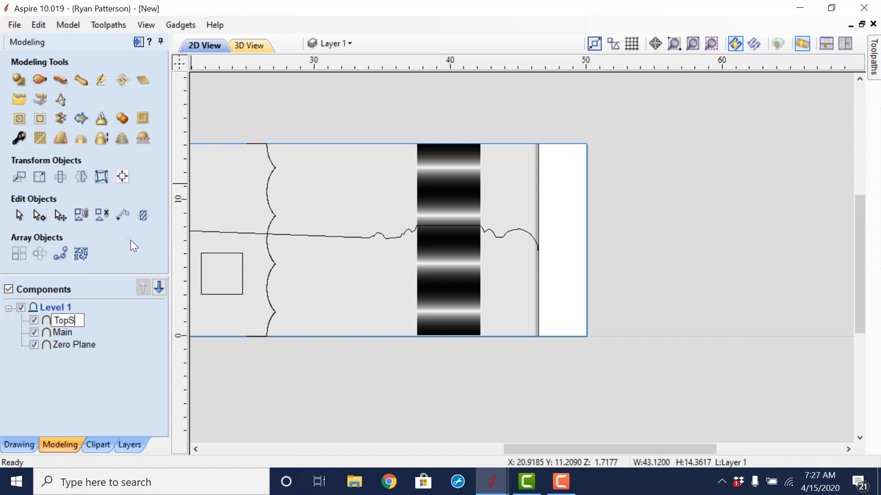
pyautogui.write('quare')
pyautogui.click(103, 409)
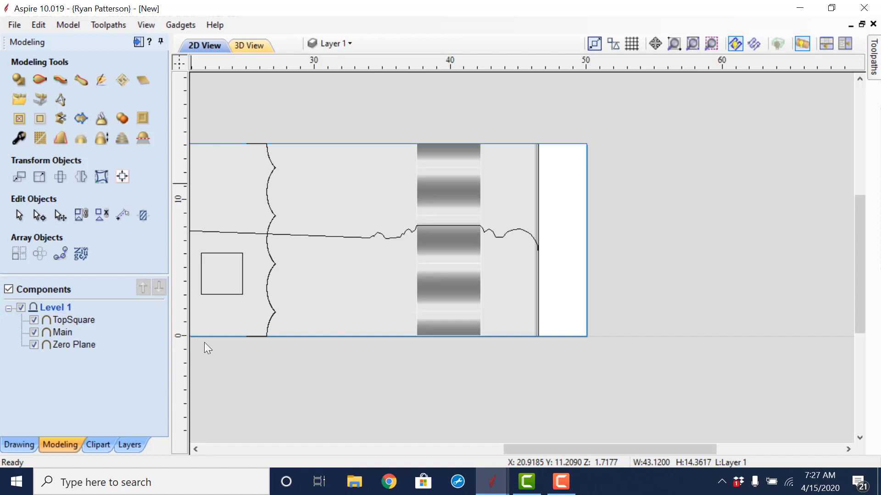
# - Change the TopSquare component's combine mode to Low in its properties, check it in 3D, and close the properties
pyautogui.click(248, 46)
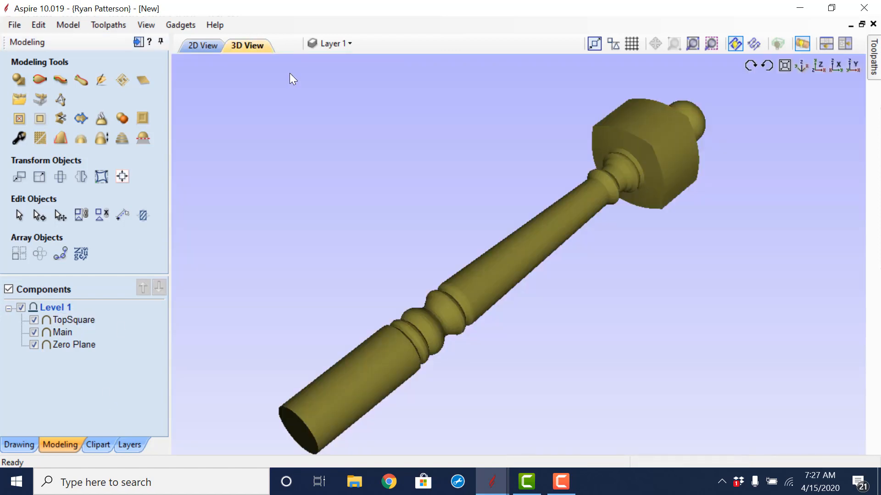
pyautogui.moveTo(677, 130); pyautogui.dragTo(666, 161)
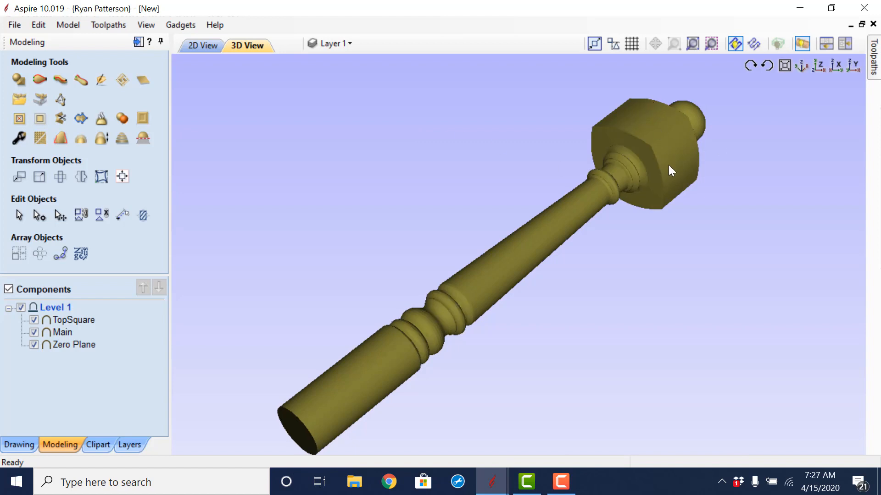
pyautogui.click(79, 319)
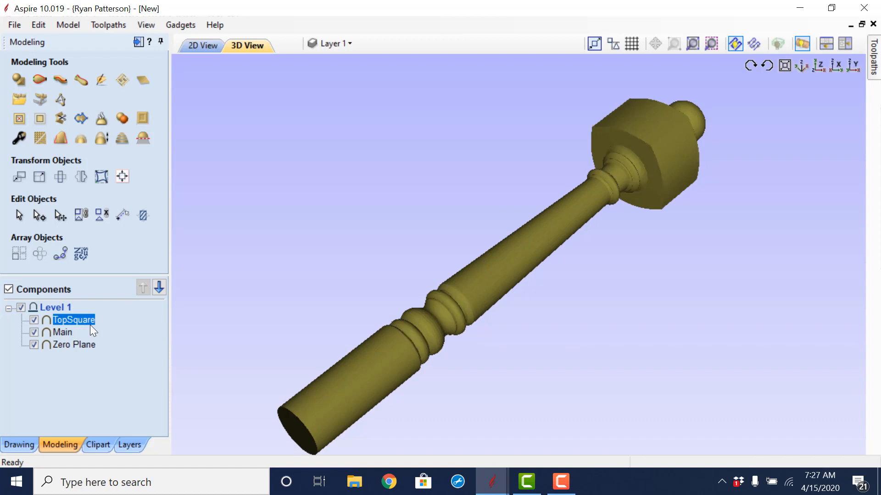
pyautogui.click(20, 140)
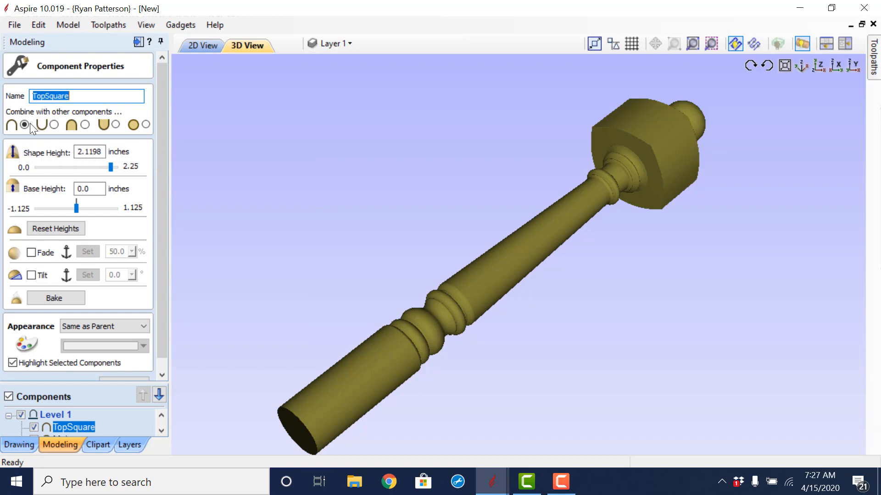
pyautogui.click(116, 123)
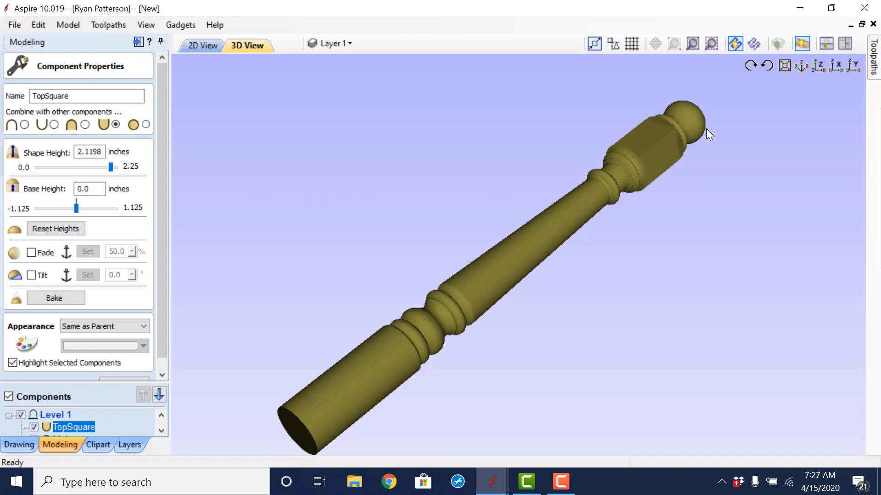
pyautogui.scroll(3, 670, 150)
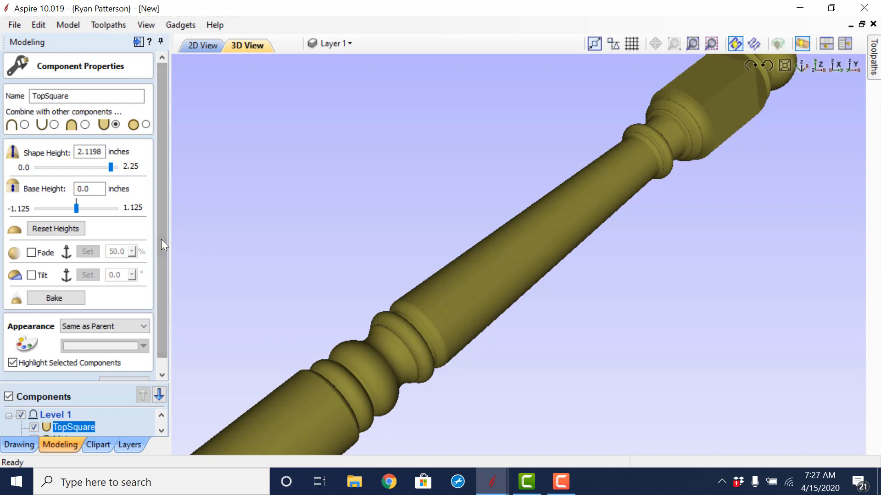
pyautogui.moveTo(161, 238); pyautogui.dragTo(165, 315)
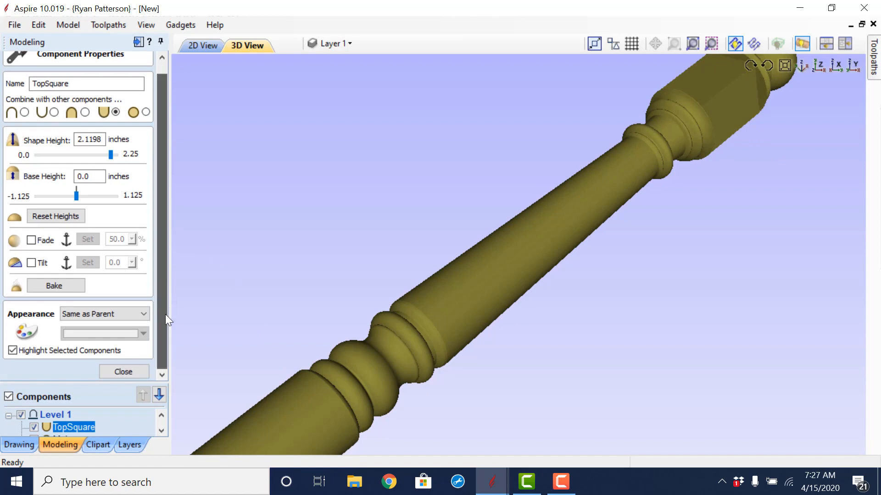
pyautogui.click(136, 374)
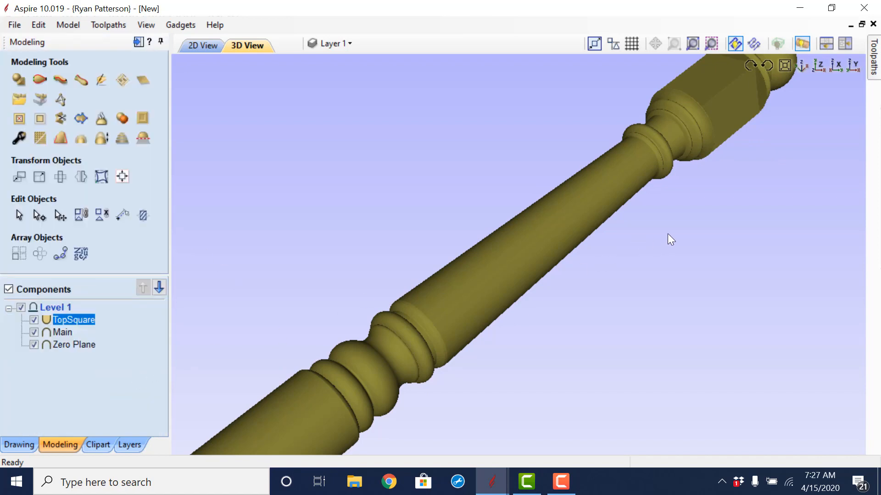
# - Stretch TopSquare's edge facing the long taper outward to the adjacent profile valley in the 2D layout, making it about 4.98 inches wide
pyautogui.moveTo(682, 254); pyautogui.dragTo(563, 339)
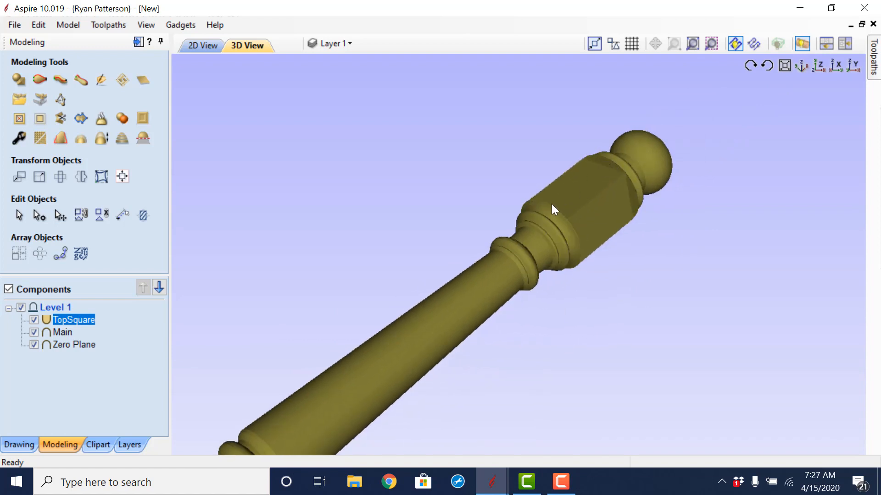
pyautogui.click(210, 47)
pyautogui.scroll(3, 422, 229)
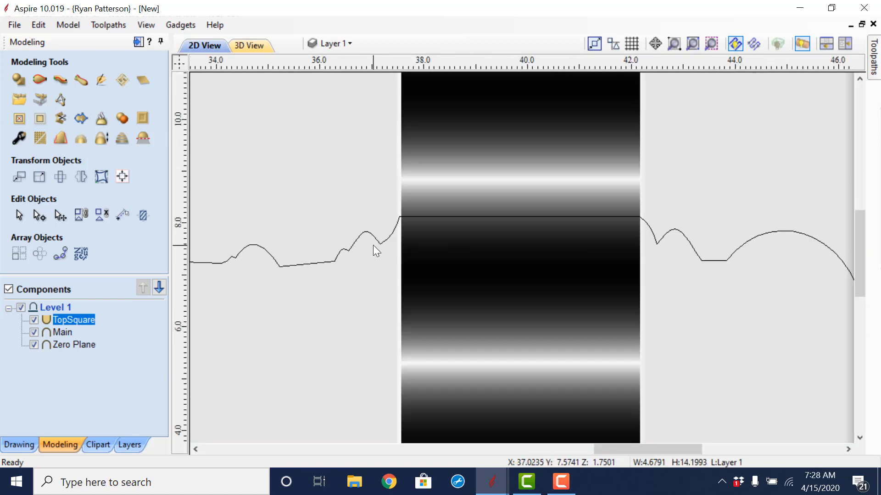
pyautogui.scroll(3, 400, 246)
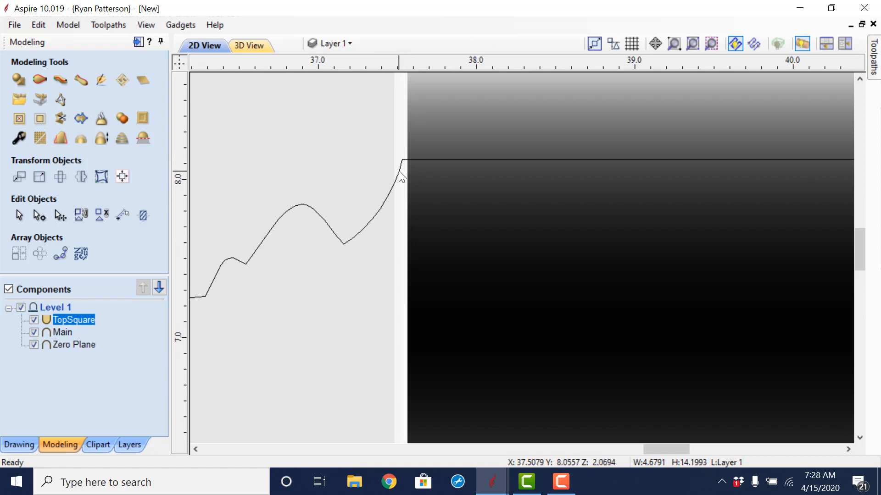
pyautogui.scroll(-3, 512, 237)
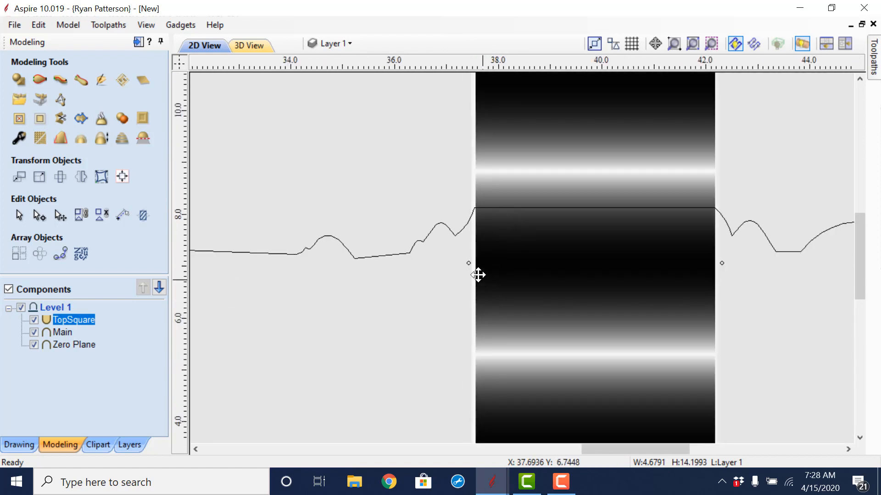
pyautogui.scroll(2, 477, 270)
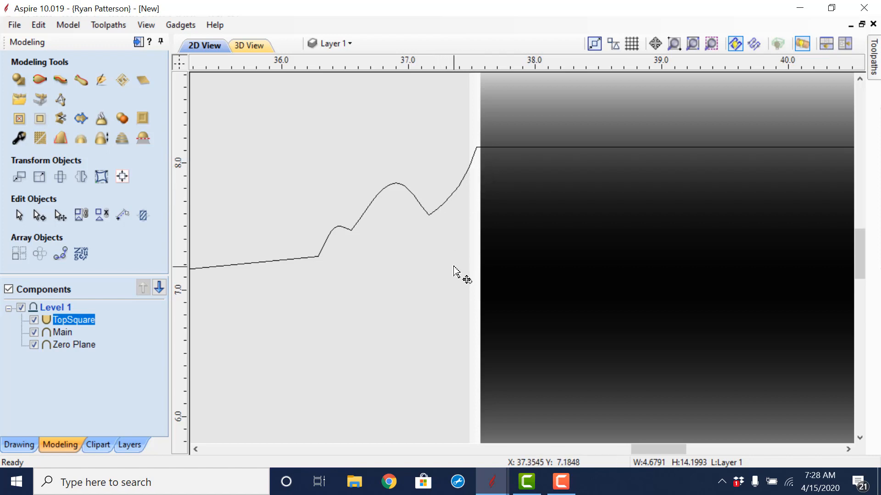
pyautogui.moveTo(471, 281); pyautogui.dragTo(430, 280)
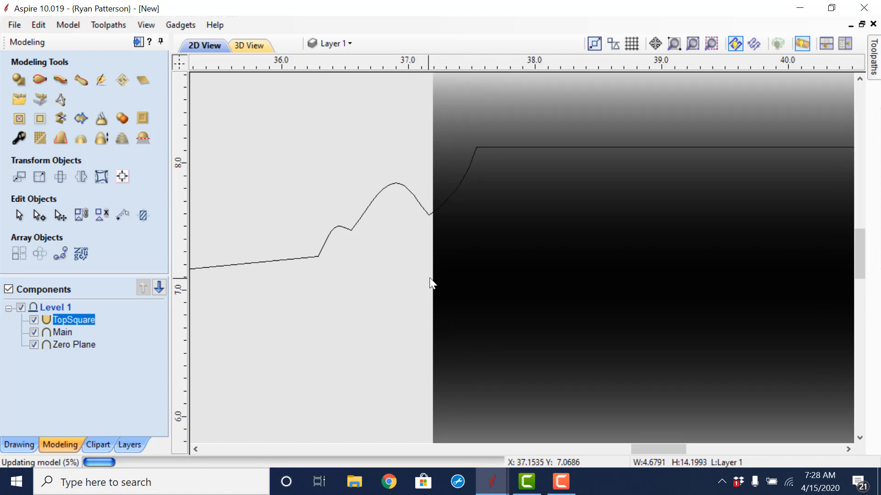
# - Stretch TopSquare's edge facing the ball end outward to the adjacent profile valley, making the component about 5.29 inches wide
pyautogui.scroll(-2, 523, 253)
pyautogui.scroll(-2, 524, 254)
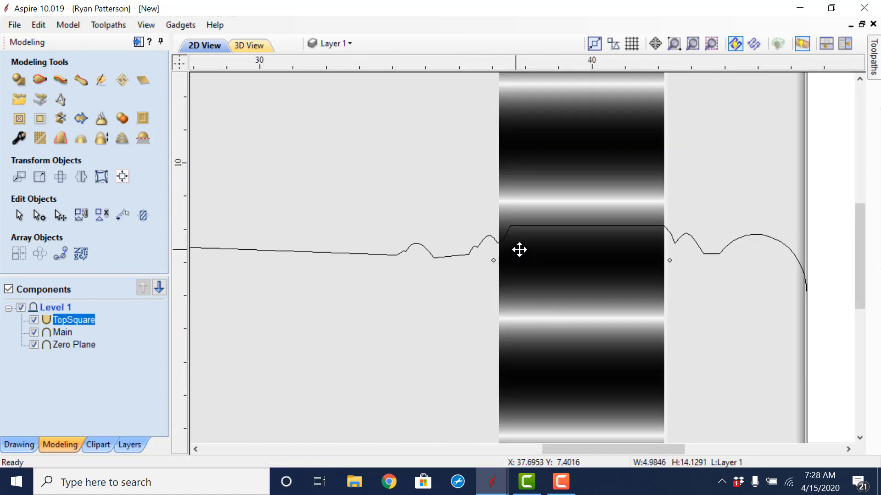
pyautogui.scroll(4, 644, 267)
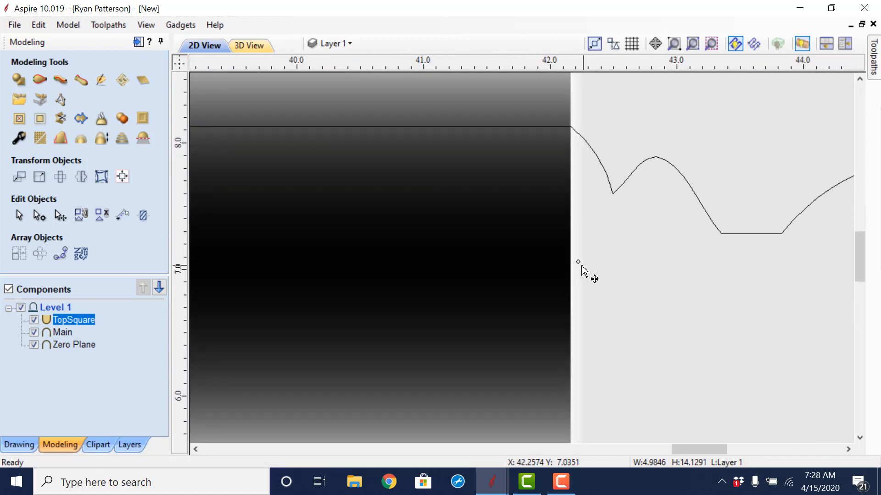
pyautogui.moveTo(577, 262); pyautogui.dragTo(610, 266)
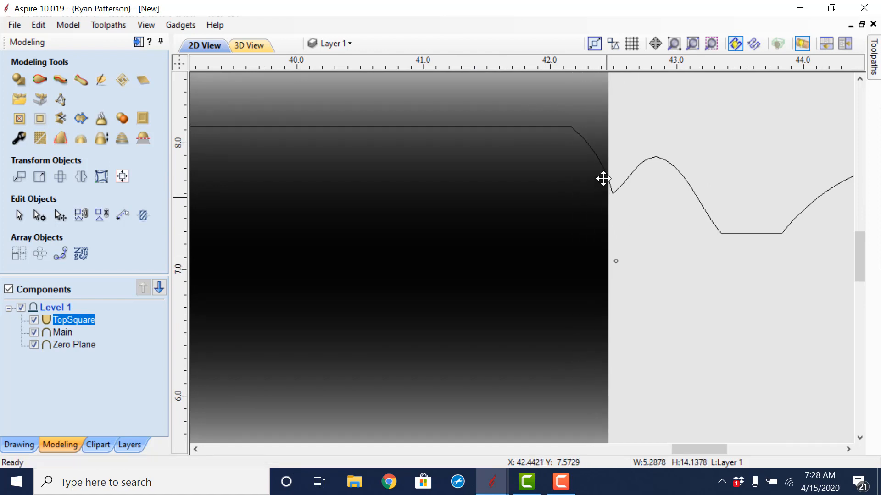
# - Examine the widened square section in 3D and compare it with the toolpath preview in the finished Banister file
pyautogui.click(260, 46)
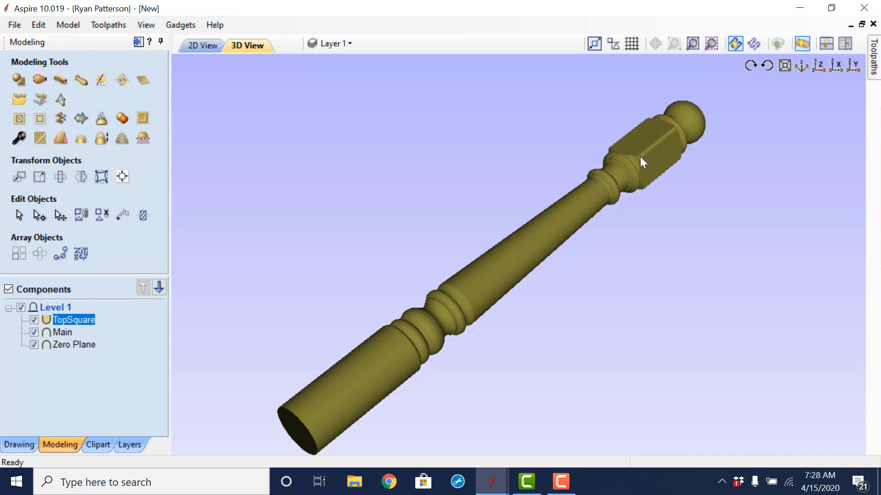
pyautogui.scroll(6, 671, 131)
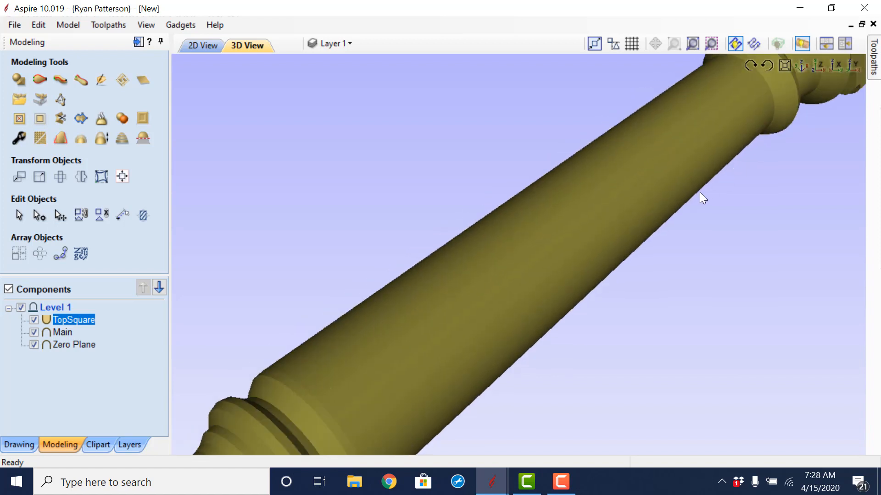
pyautogui.scroll(-3, 477, 349)
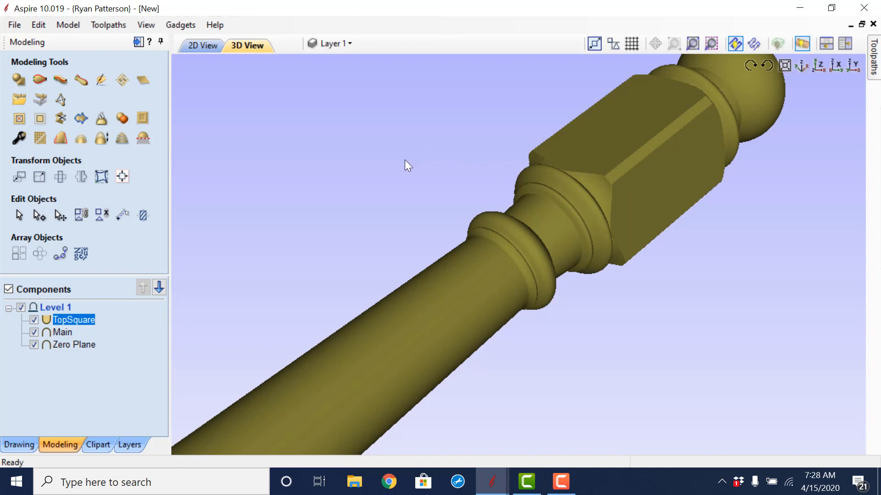
pyautogui.moveTo(490, 481)
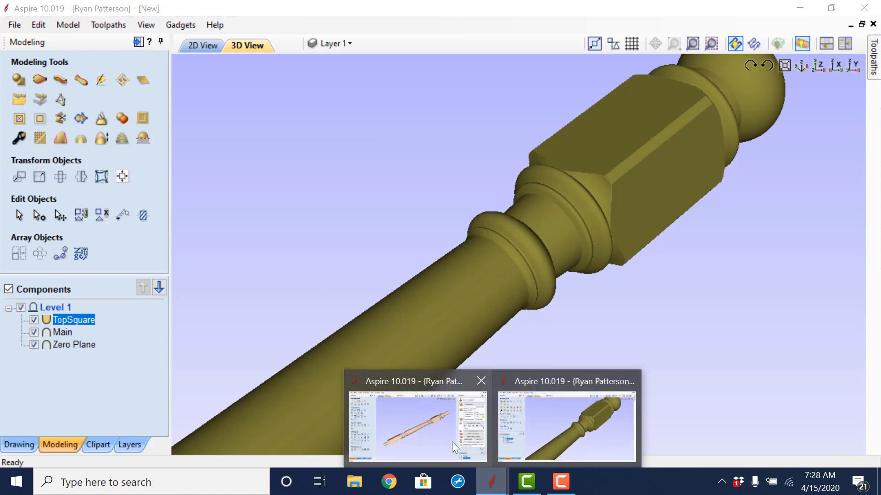
pyautogui.click(442, 439)
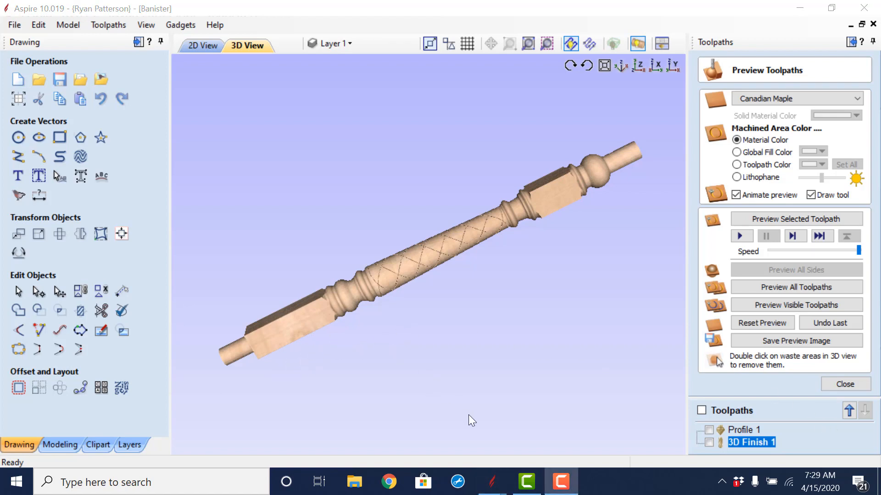
pyautogui.moveTo(491, 482)
pyautogui.click(550, 410)
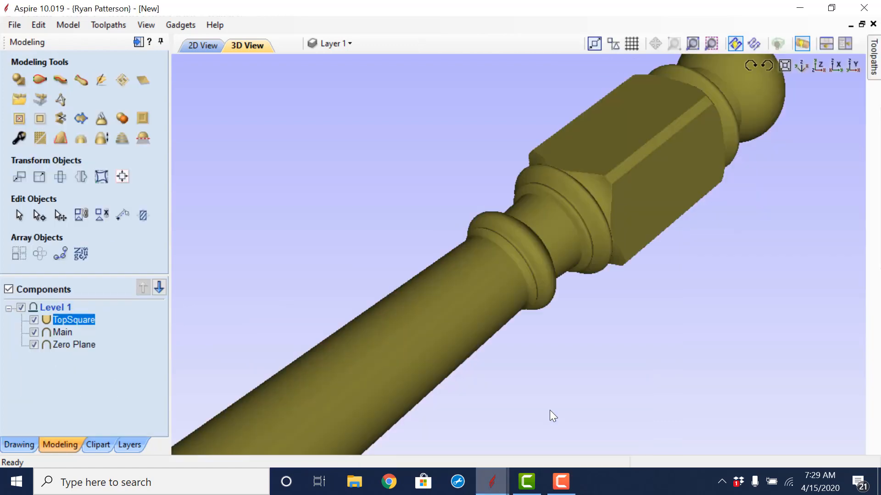
pyautogui.scroll(-5, 266, 211)
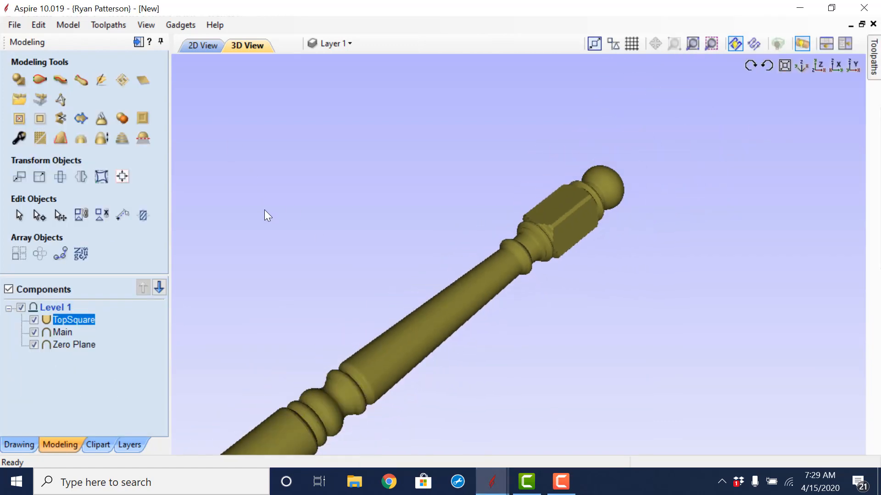
pyautogui.scroll(-3, 264, 210)
pyautogui.moveTo(279, 263); pyautogui.dragTo(312, 200, button='middle')
pyautogui.scroll(-1, 312, 200)
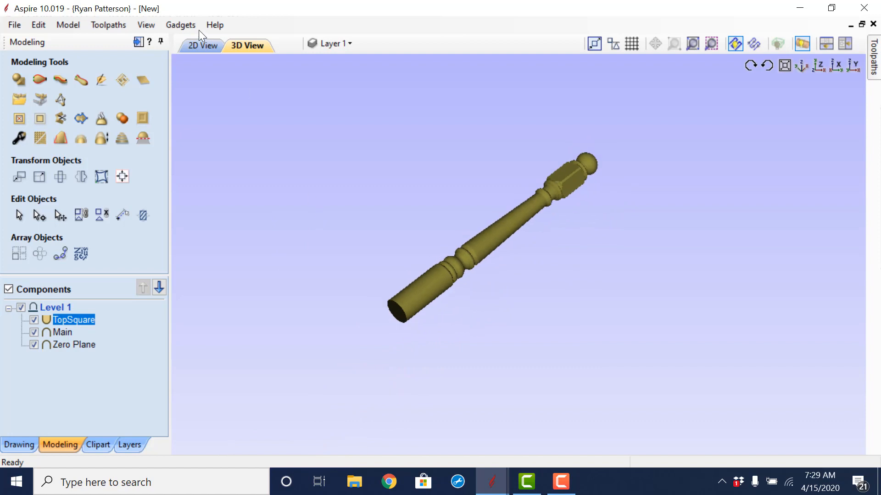
# - Draw a horizontal line about 9.4 inches long over the profile's straight section at the banister's wide end in the 2D layout
pyautogui.click(205, 45)
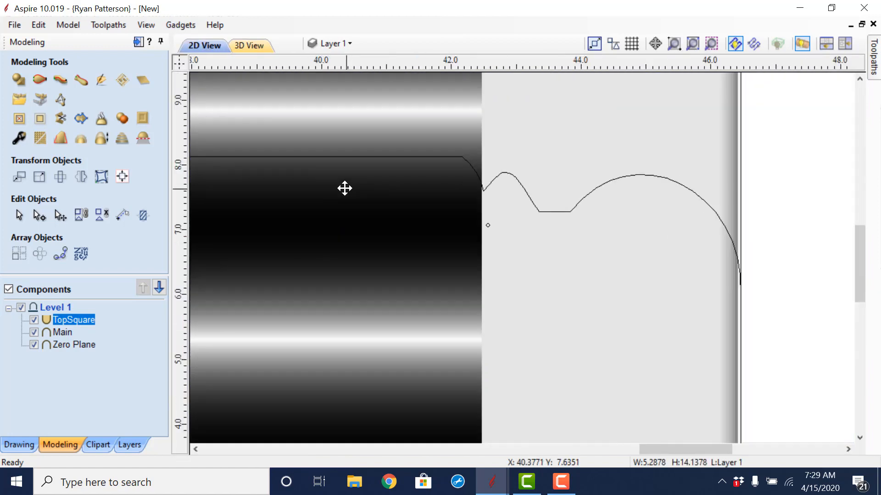
pyautogui.scroll(-5, 345, 188)
pyautogui.moveTo(266, 246); pyautogui.dragTo(669, 241, button='middle')
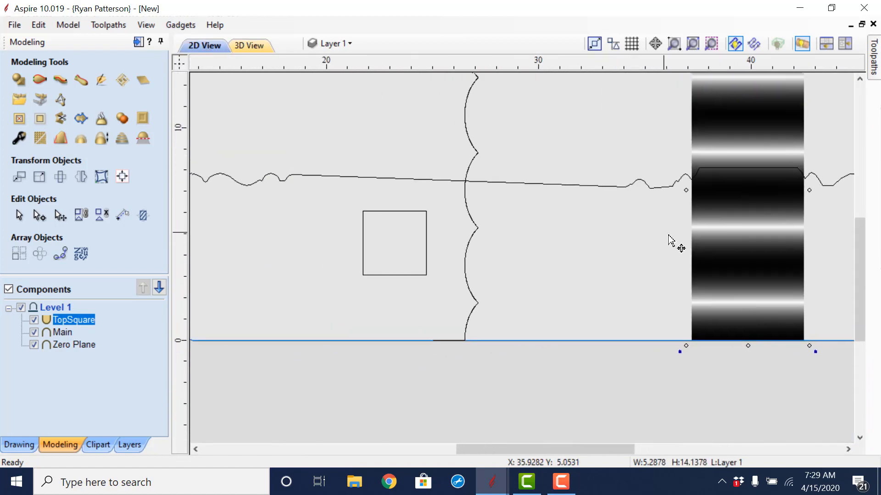
pyautogui.scroll(-3, 699, 246)
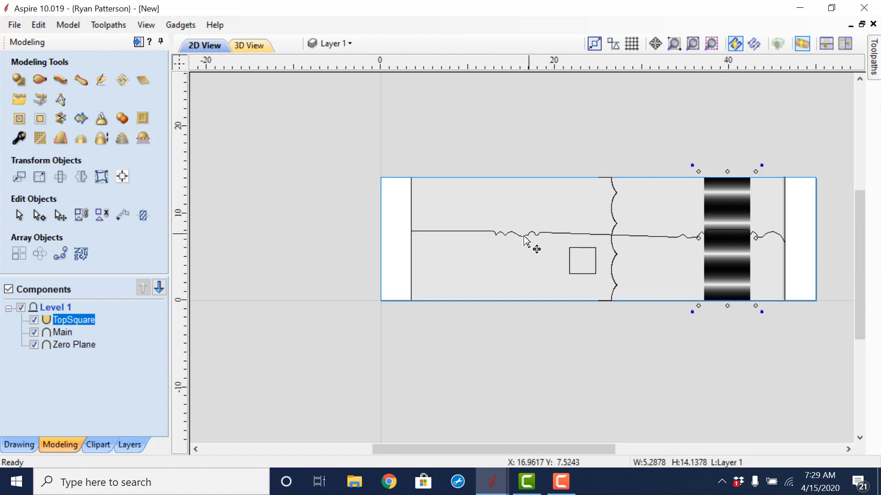
pyautogui.scroll(5, 476, 233)
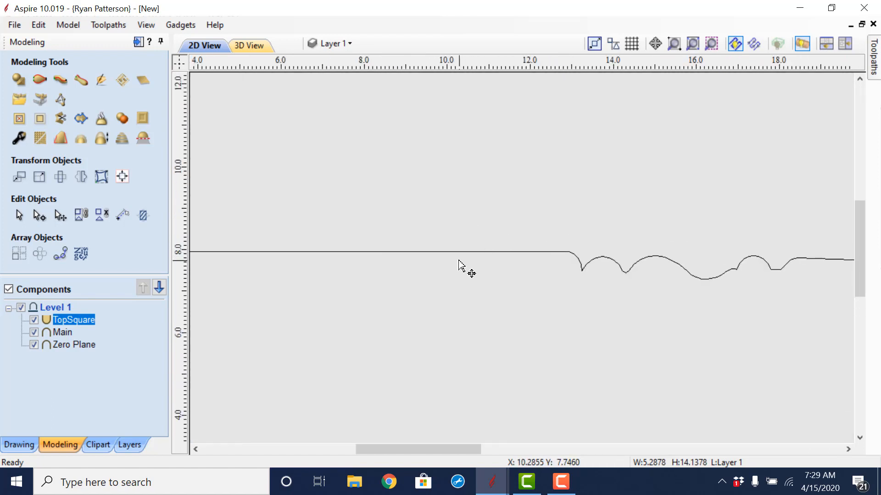
pyautogui.scroll(-2, 459, 261)
pyautogui.click(458, 253)
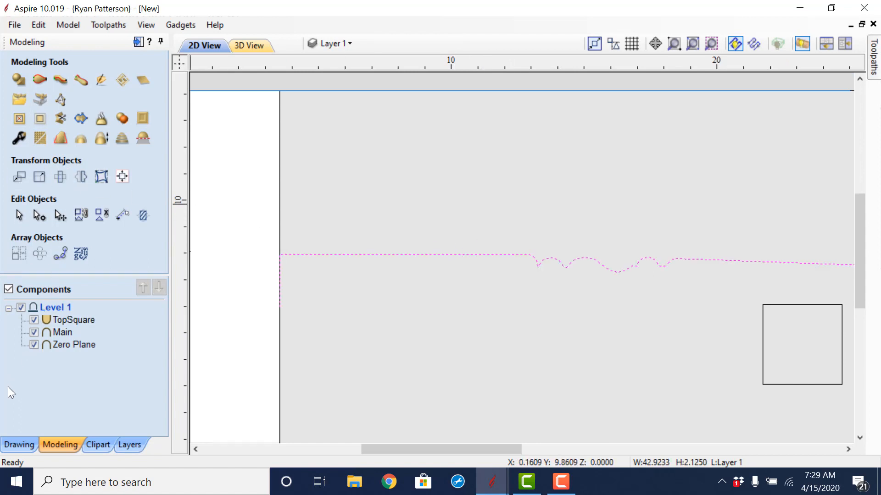
pyautogui.click(24, 443)
pyautogui.click(17, 153)
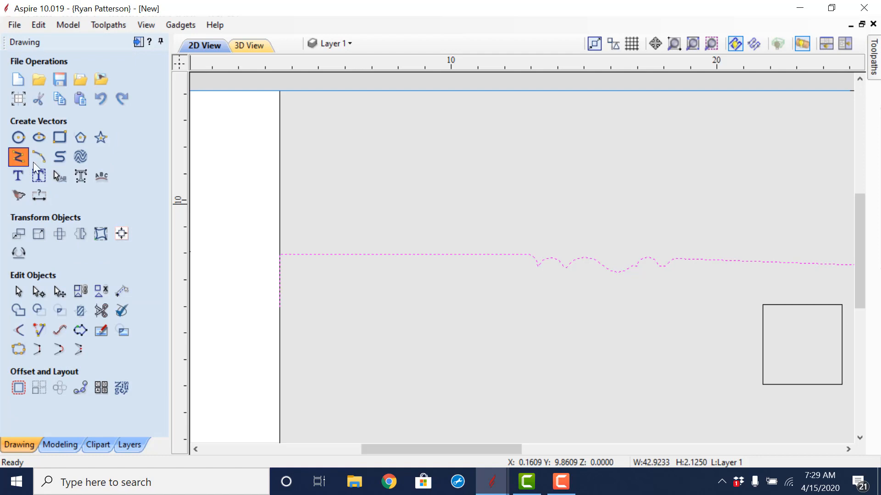
pyautogui.click(280, 252)
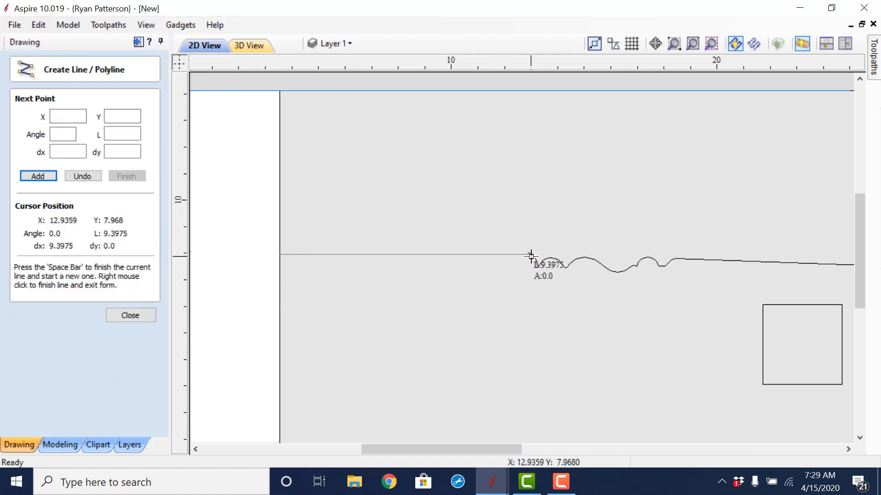
pyautogui.click(133, 314)
# - Move the 9.4-inch line onto the material's upper long edge and place a copy of it on the lower long edge
pyautogui.click(496, 253)
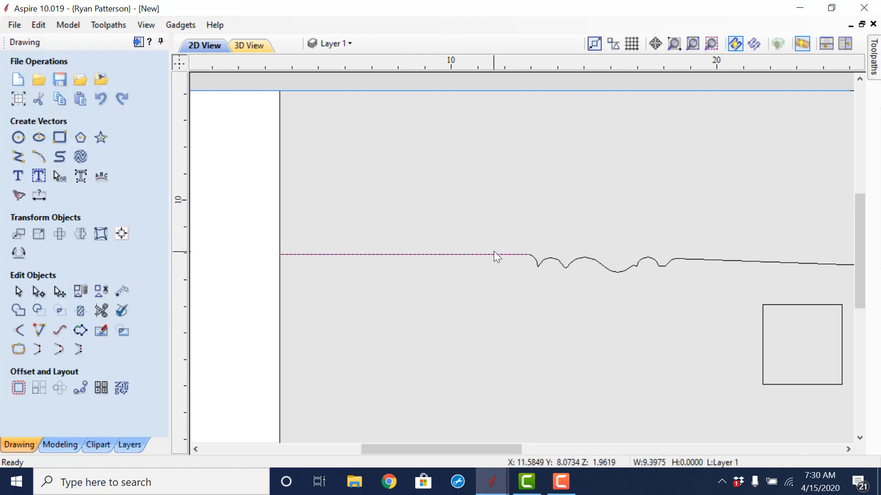
pyautogui.moveTo(478, 253); pyautogui.dragTo(279, 92)
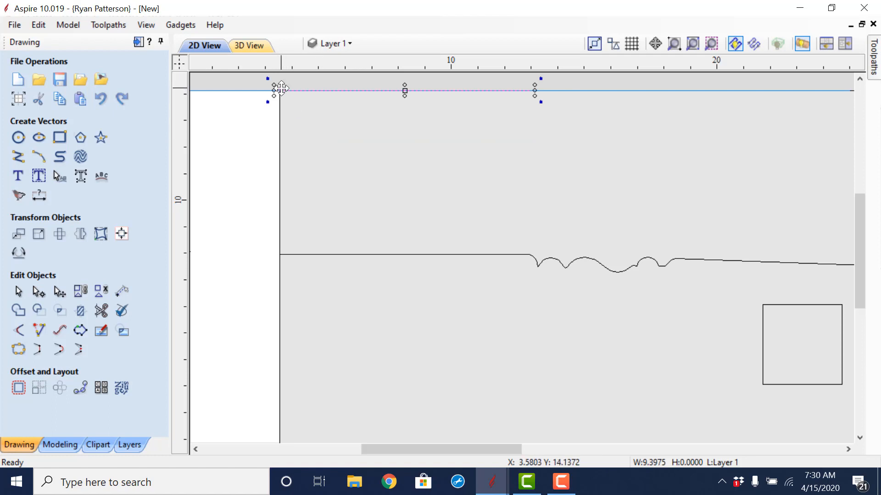
pyautogui.moveTo(296, 89); pyautogui.dragTo(279, 420)
pyautogui.scroll(-1, 290, 245)
pyautogui.moveTo(279, 420); pyautogui.dragTo(279, 420)
pyautogui.click(287, 426)
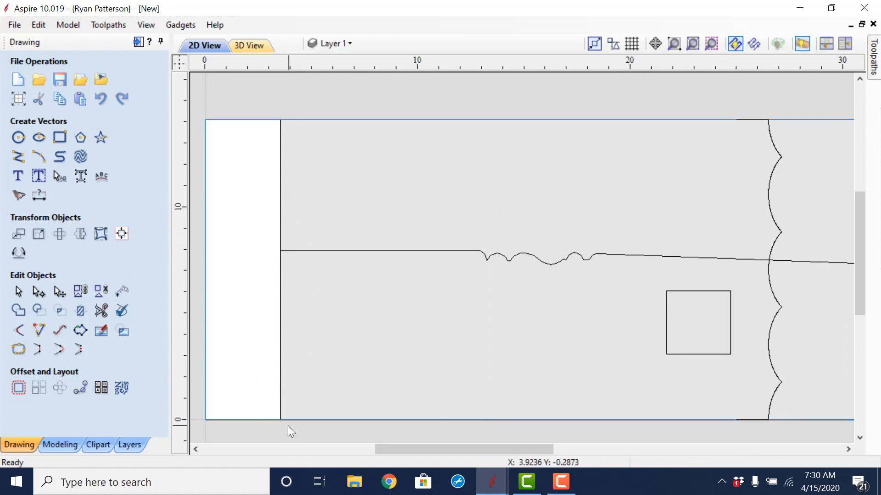
# - Select the lower and upper rail lines and align their centers horizontally to each other, then close the alignment tools
pyautogui.moveTo(260, 383); pyautogui.dragTo(517, 426)
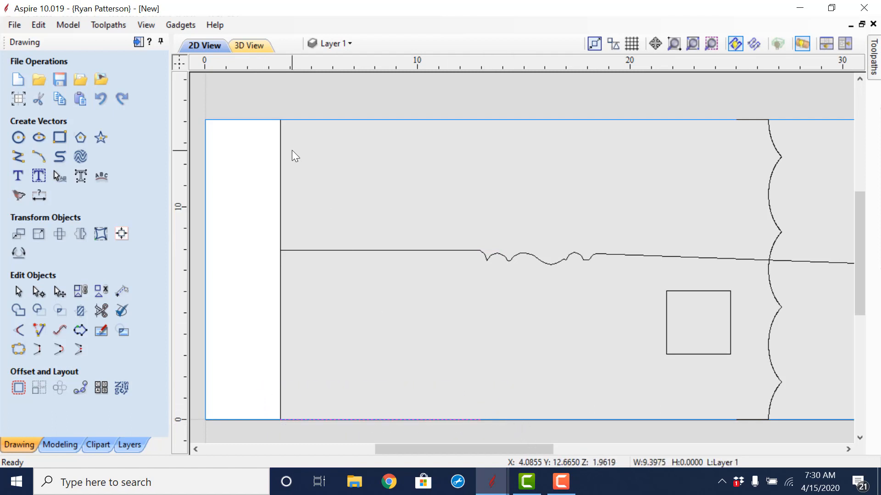
pyautogui.moveTo(270, 100)
pyautogui.mouseDown()
pyautogui.moveTo(422, 143)
pyautogui.moveTo(516, 183)
pyautogui.mouseUp()
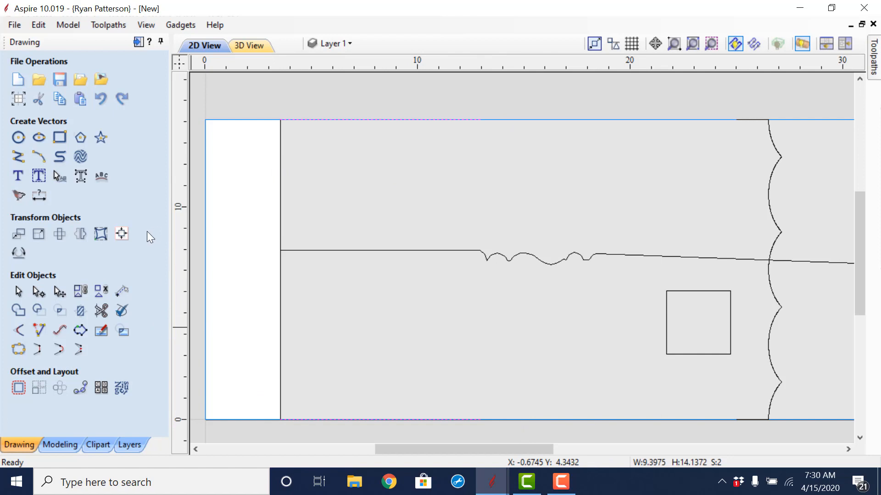
pyautogui.click(122, 234)
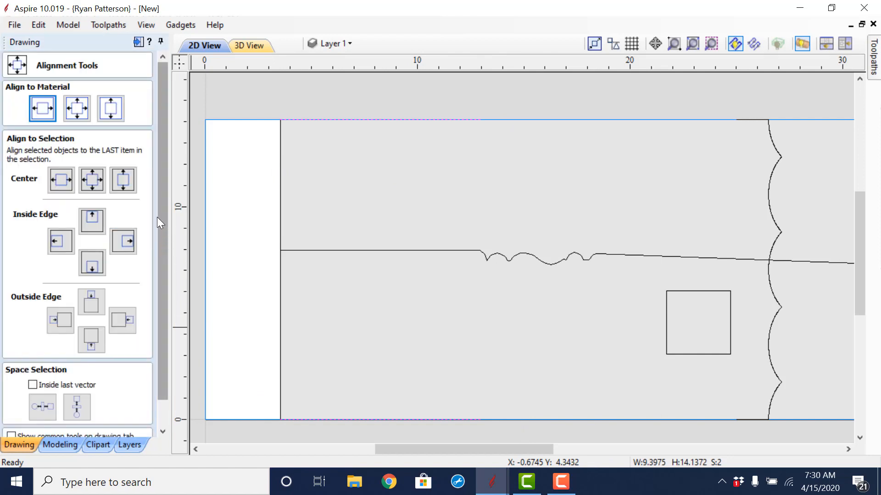
pyautogui.click(58, 178)
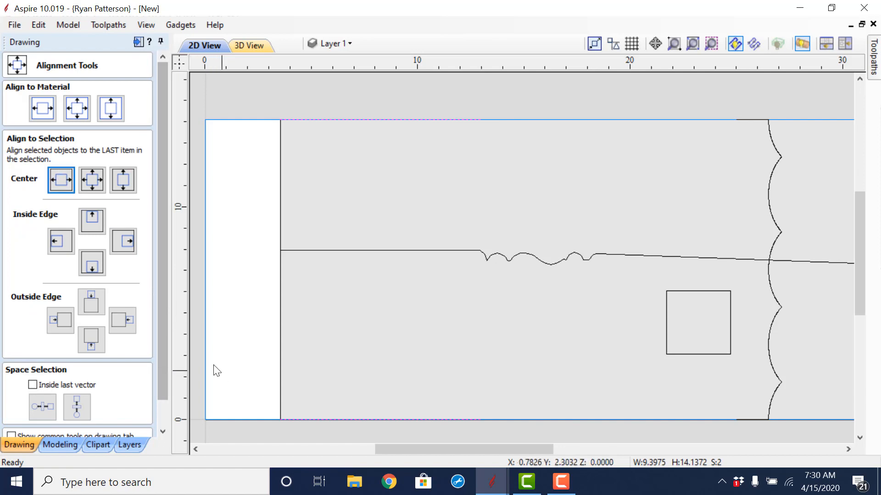
pyautogui.scroll(-2, 167, 349)
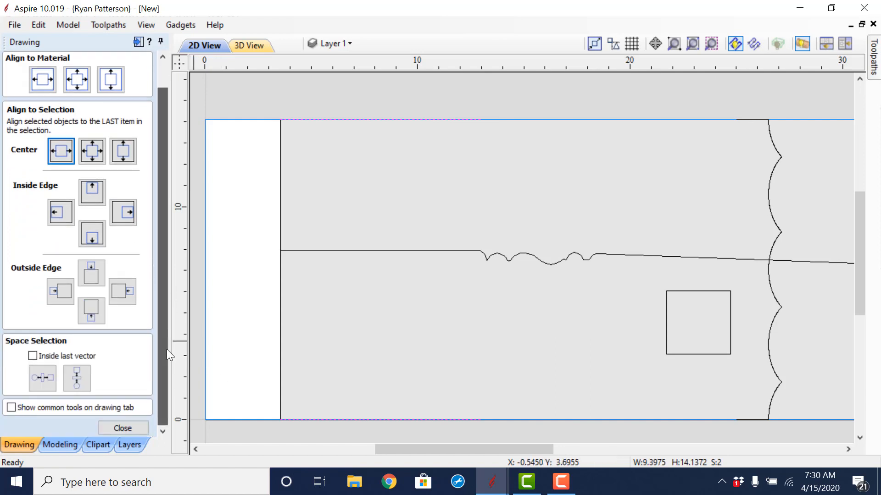
pyautogui.click(131, 429)
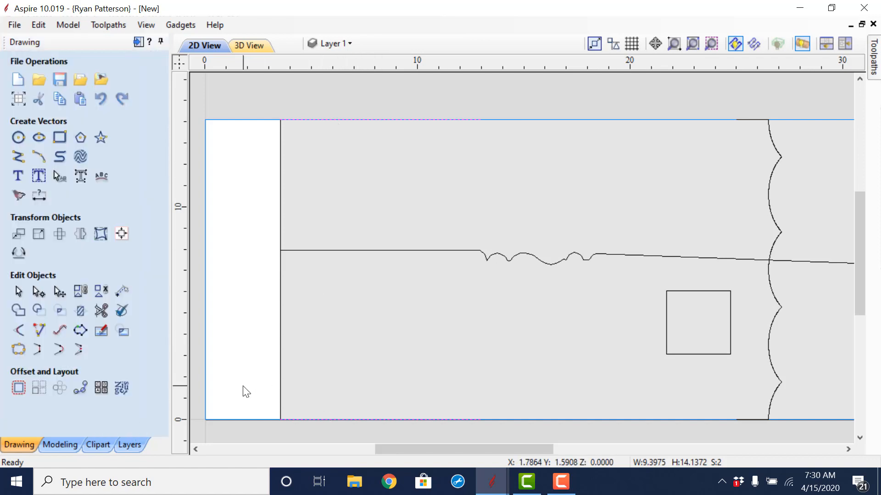
# - Create a Two Rail Sweep component from the two aligned lines as drive rails, using the unwrapped square vector as the cross section
pyautogui.click(62, 447)
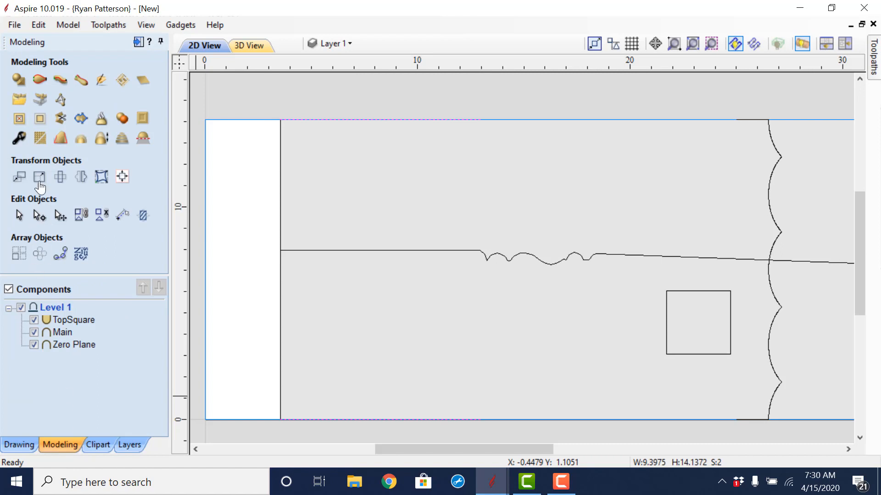
pyautogui.click(40, 80)
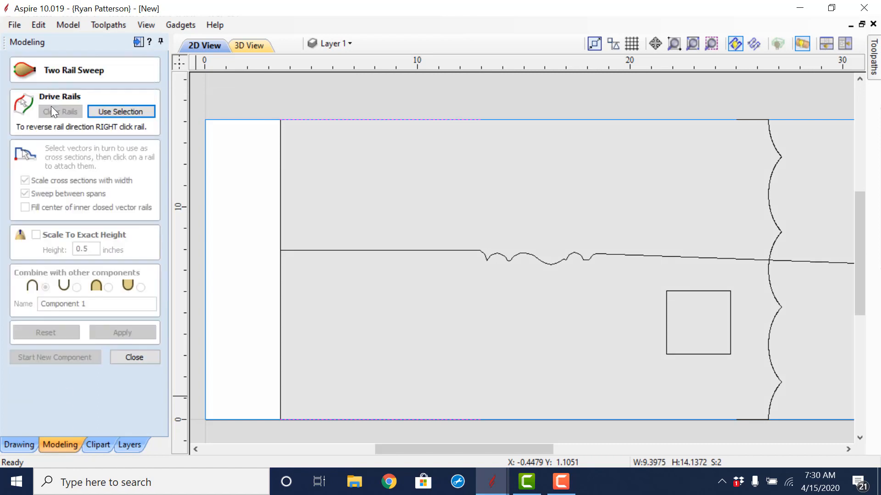
pyautogui.click(117, 112)
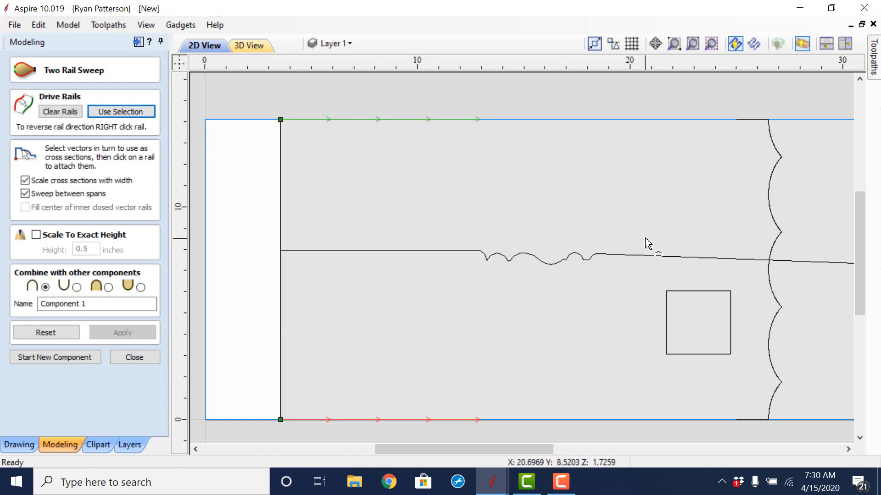
pyautogui.click(781, 239)
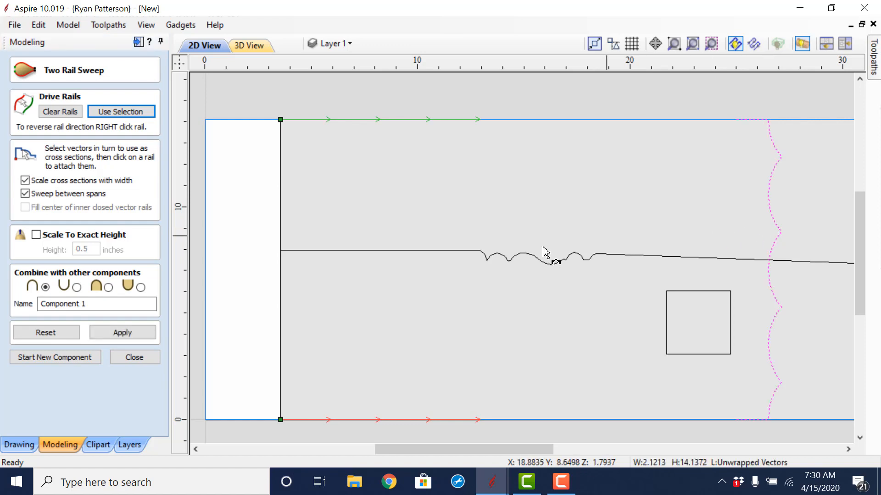
pyautogui.click(140, 338)
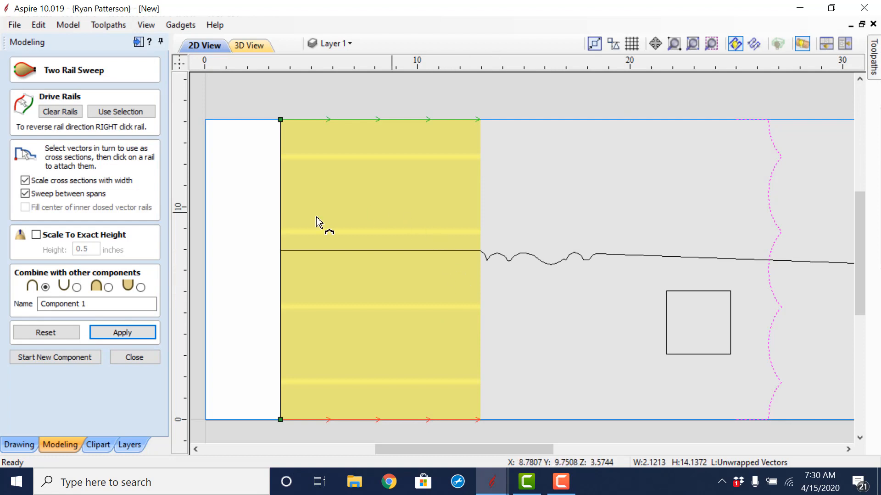
pyautogui.click(131, 358)
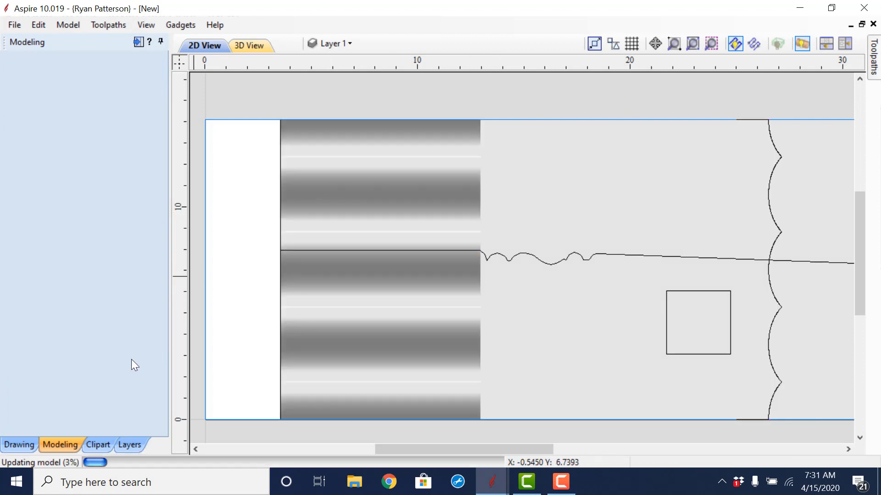
# - Stretch the new sweep's edge facing the turned beads outward to the adjacent profile valley, about 9.67 inches wide, and check it in 3D
pyautogui.scroll(5, 478, 258)
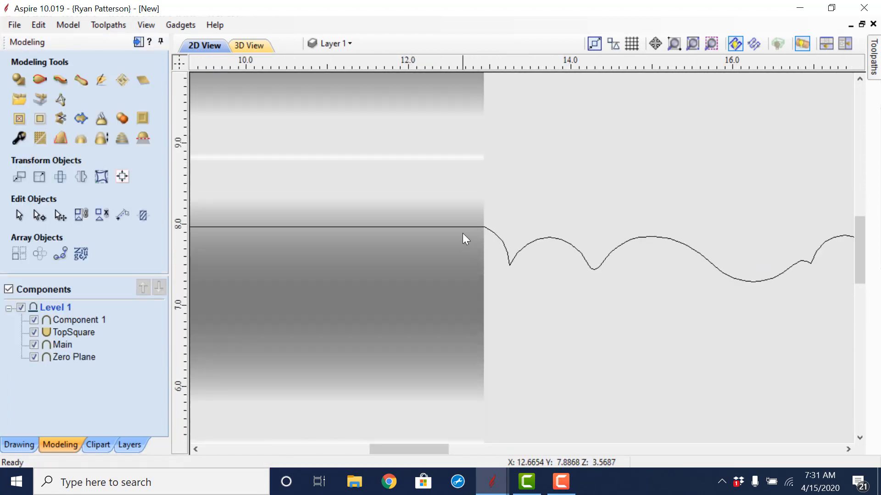
pyautogui.click(464, 267)
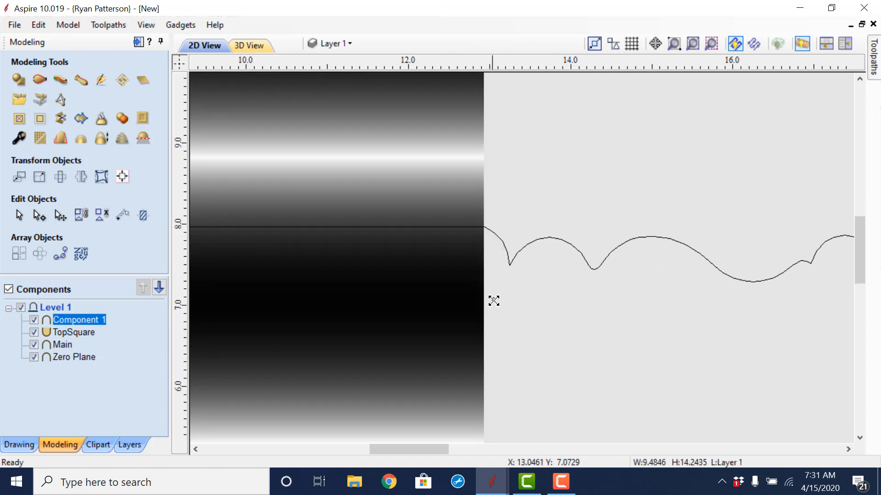
pyautogui.moveTo(495, 301); pyautogui.dragTo(509, 301)
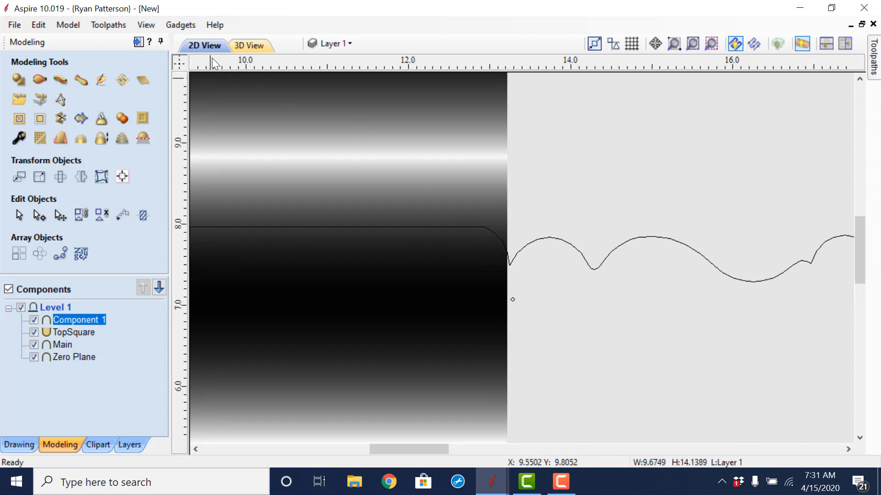
pyautogui.click(261, 51)
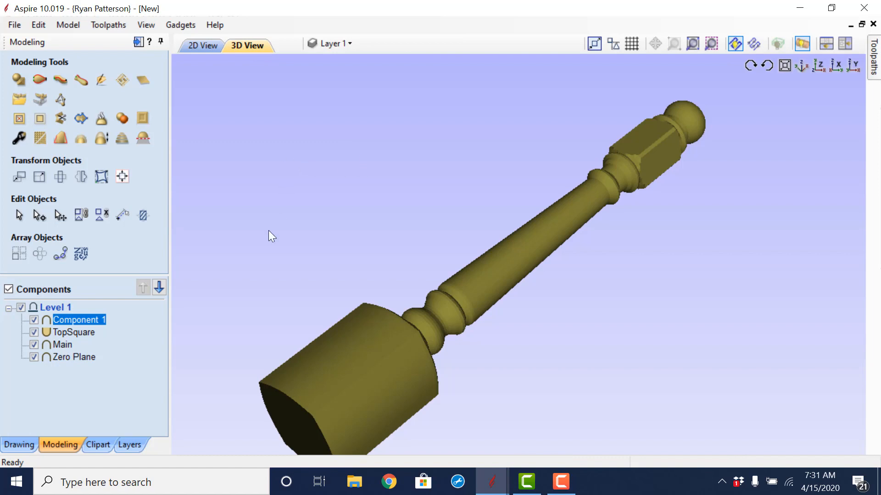
pyautogui.moveTo(225, 298); pyautogui.dragTo(282, 203, button='middle')
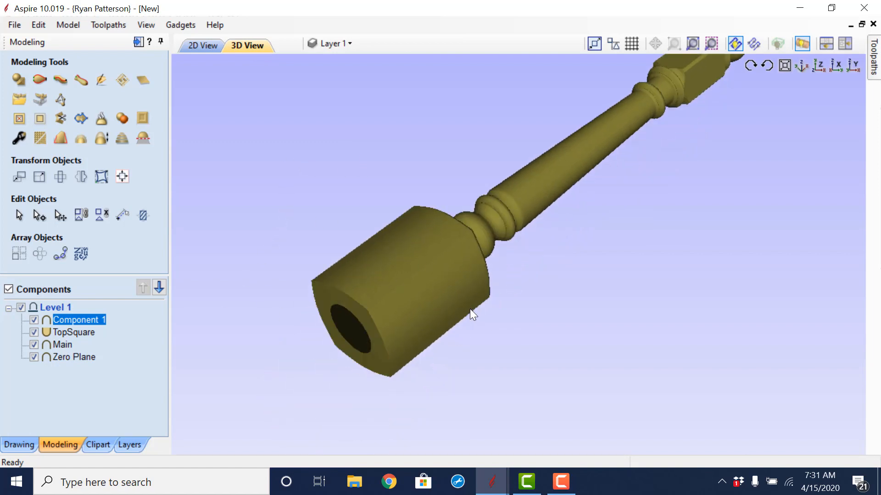
# - Rename the new swept component as BottomSquare
pyautogui.rightClick(81, 319)
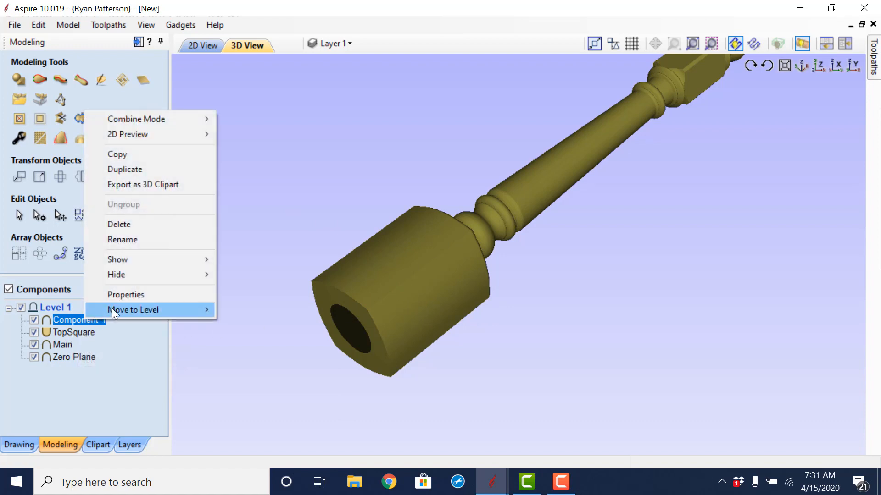
pyautogui.click(130, 241)
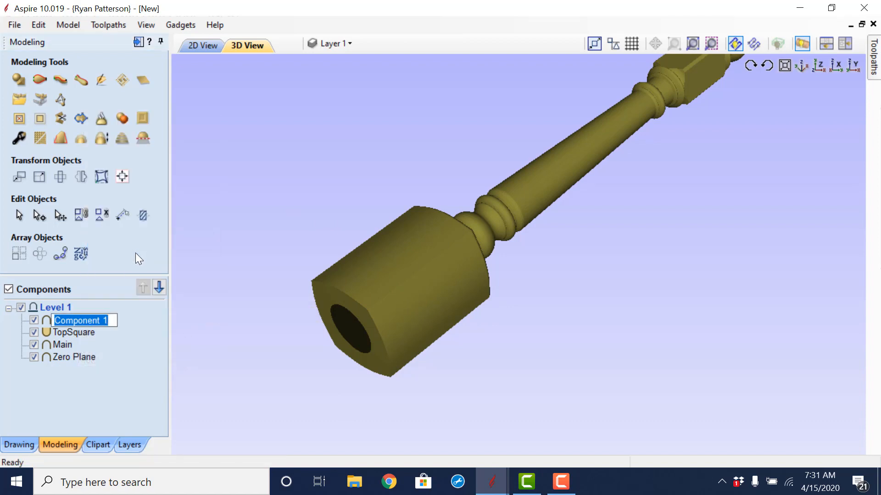
pyautogui.write('Bo')
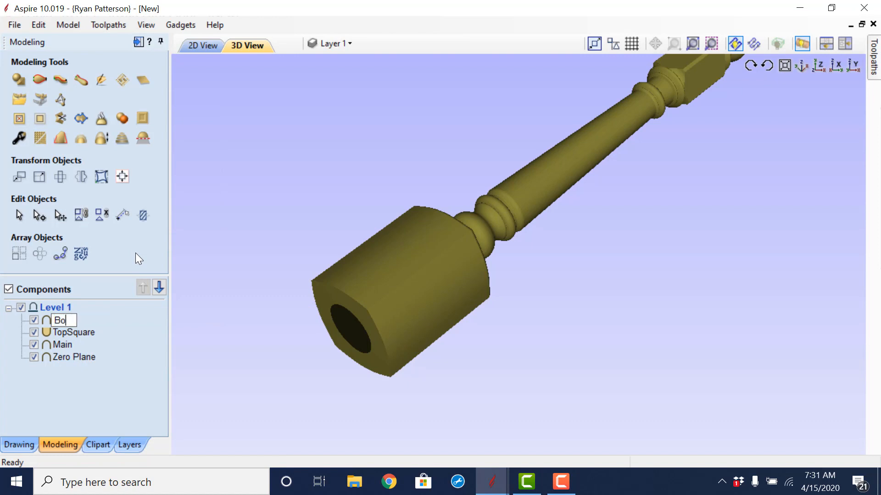
pyautogui.write('ttomSquare')
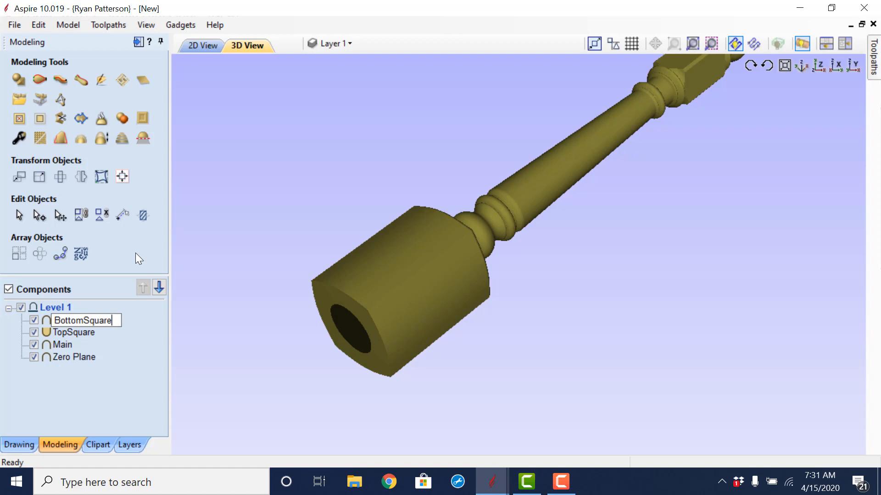
pyautogui.click(98, 401)
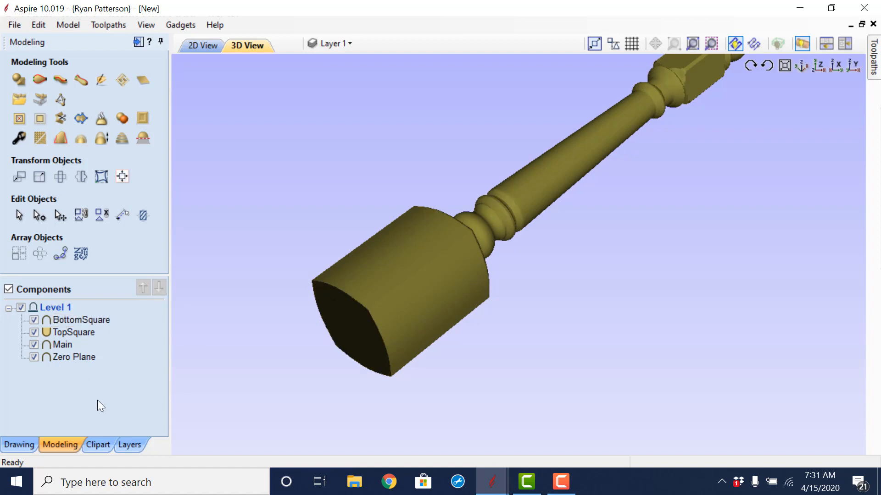
# - Change the BottomSquare component's combine mode to Low, matching TopSquare, and close its properties
pyautogui.click(68, 321)
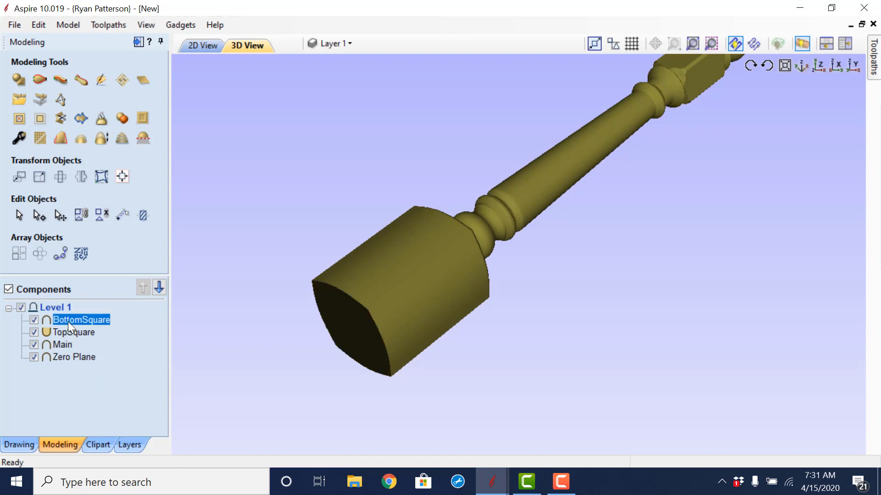
pyautogui.click(19, 139)
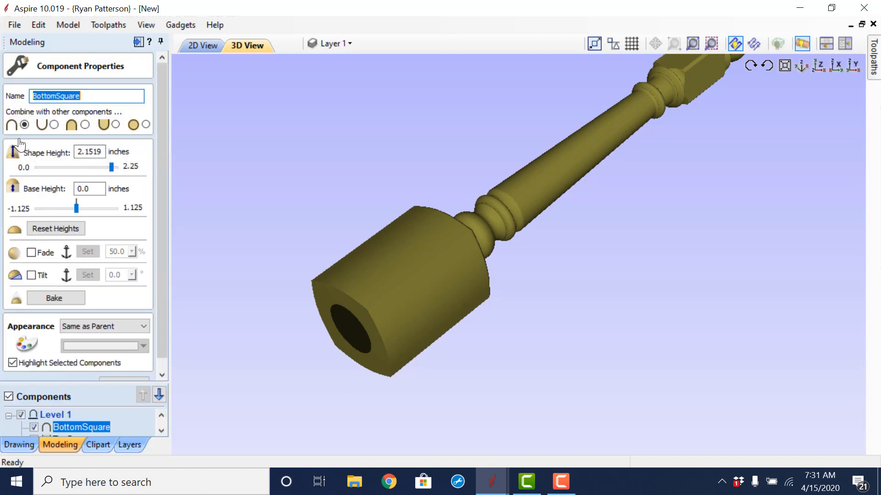
pyautogui.click(86, 124)
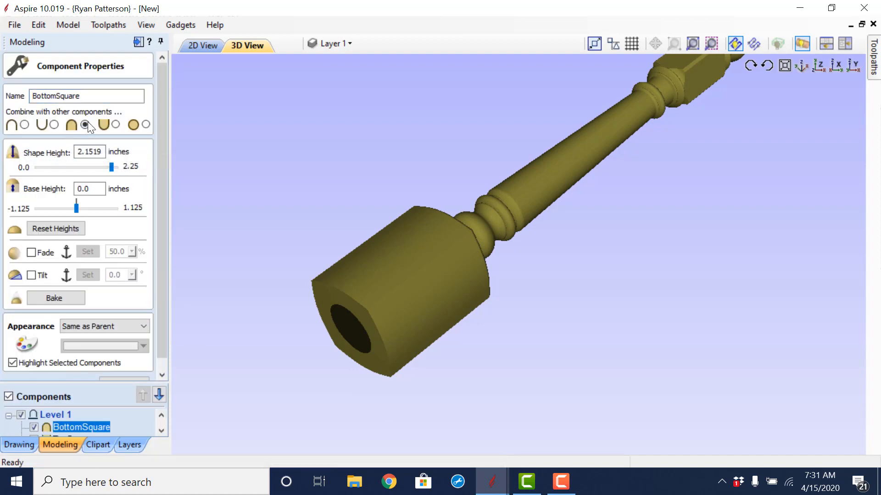
pyautogui.click(116, 124)
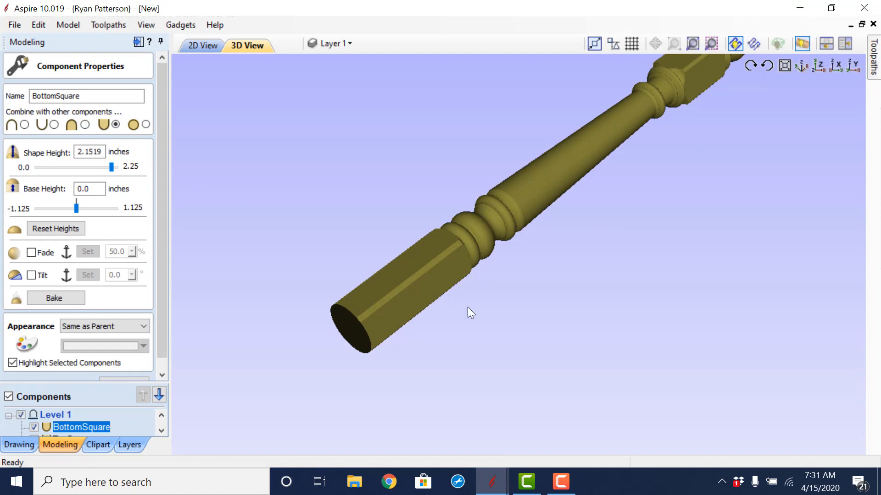
pyautogui.moveTo(384, 350); pyautogui.dragTo(603, 249)
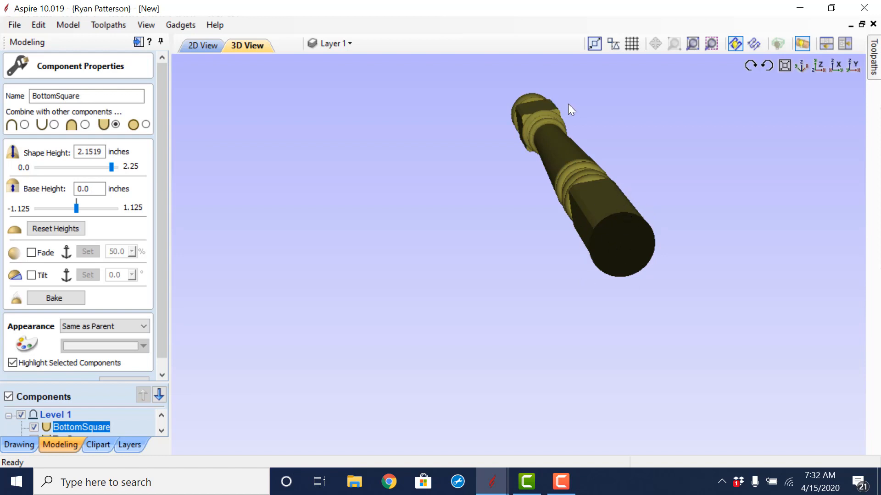
pyautogui.moveTo(163, 178); pyautogui.dragTo(192, 259)
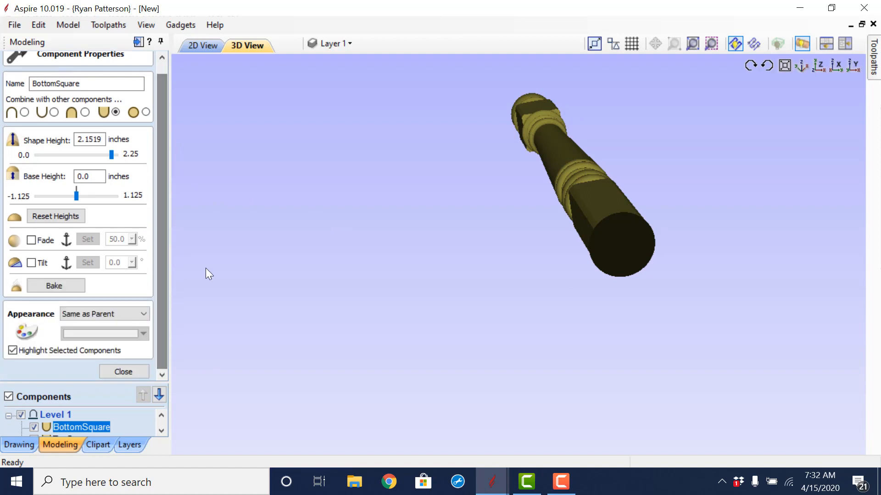
pyautogui.click(127, 368)
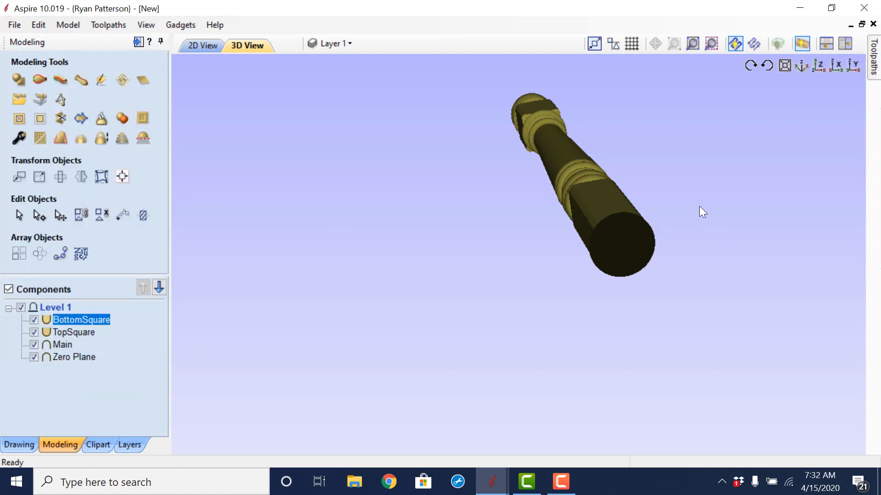
# - Inspect the merged banister in 3D and compare it with the toolpath preview in the finished Banister project
pyautogui.moveTo(681, 219); pyautogui.dragTo(429, 286)
pyautogui.moveTo(710, 204); pyautogui.dragTo(474, 313)
pyautogui.scroll(-3, 647, 248)
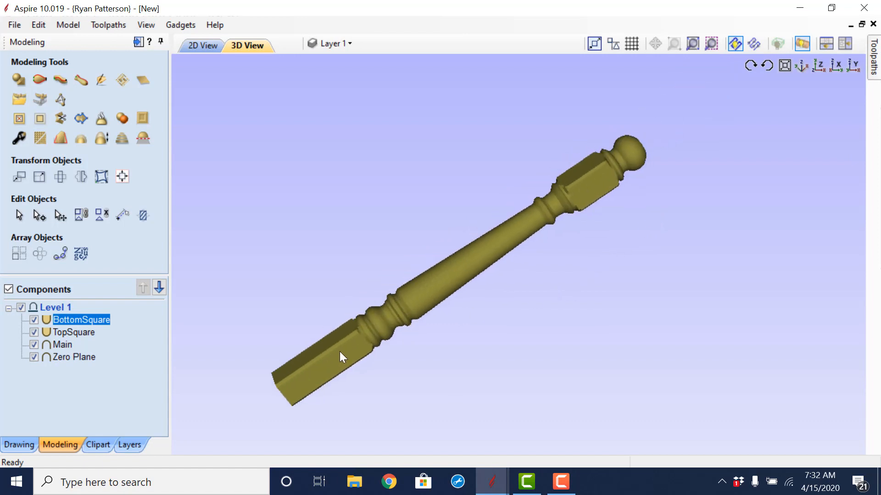
pyautogui.moveTo(461, 348); pyautogui.dragTo(500, 334)
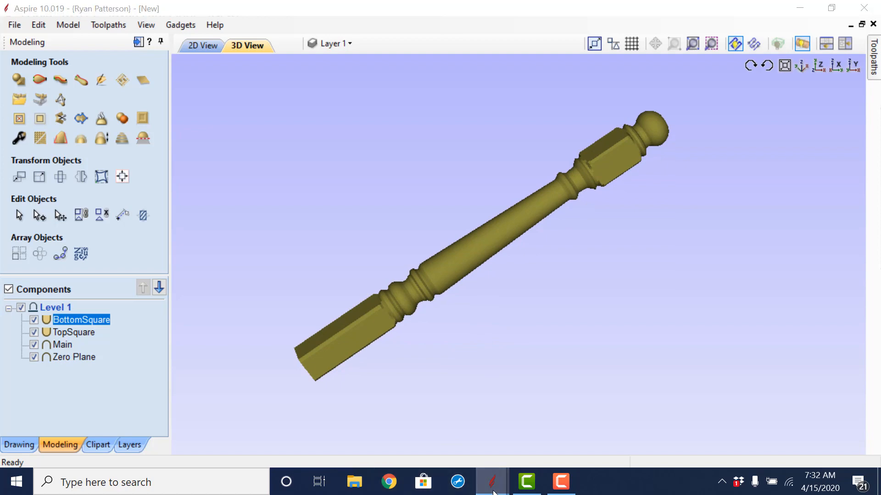
pyautogui.moveTo(492, 482)
pyautogui.click(444, 454)
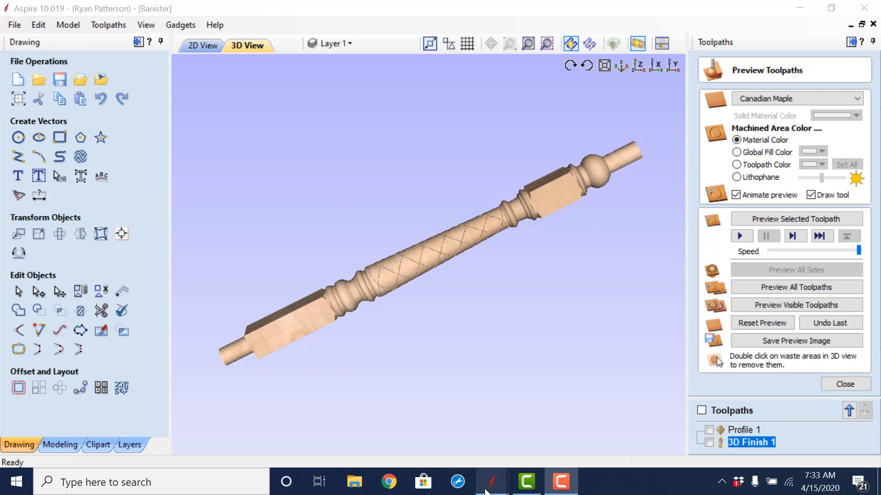
pyautogui.moveTo(491, 482)
pyautogui.click(547, 452)
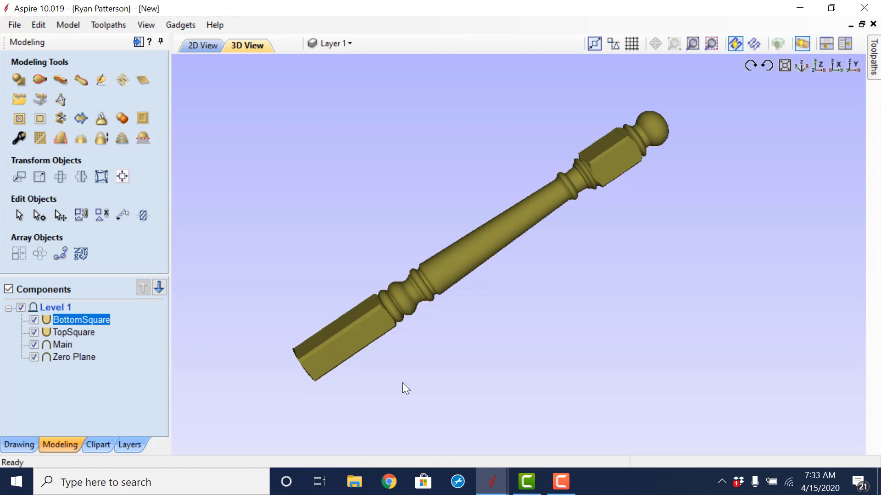
pyautogui.moveTo(372, 370); pyautogui.dragTo(399, 356, button='middle')
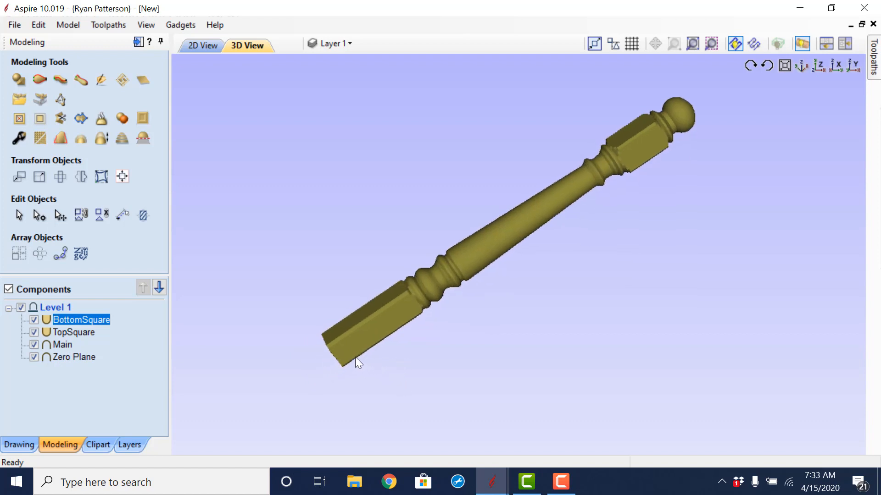
pyautogui.moveTo(355, 356); pyautogui.dragTo(395, 302)
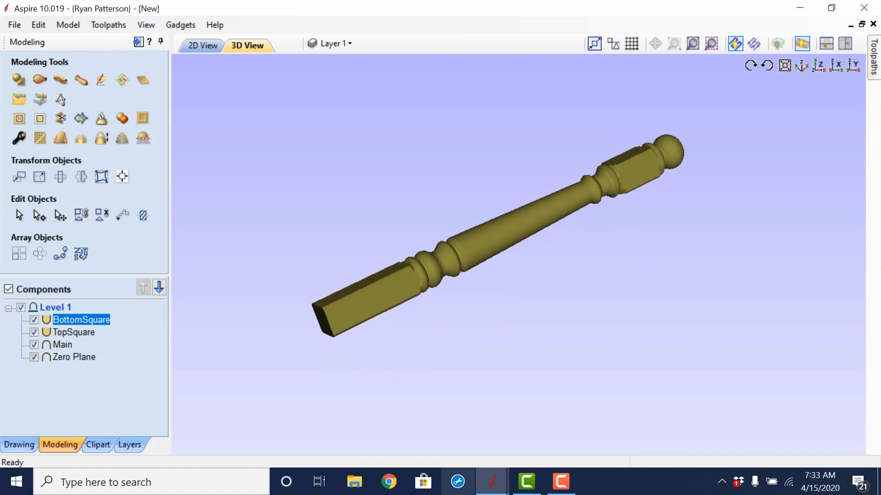
# - Check the component order and the Zero Plane's combine mode in the finished Banister project, then return to the new project
pyautogui.moveTo(491, 481)
pyautogui.click(437, 444)
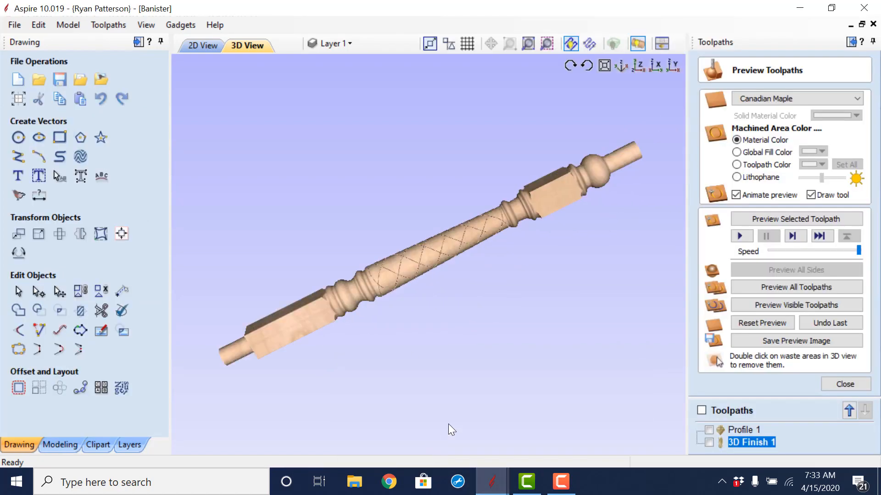
pyautogui.click(72, 444)
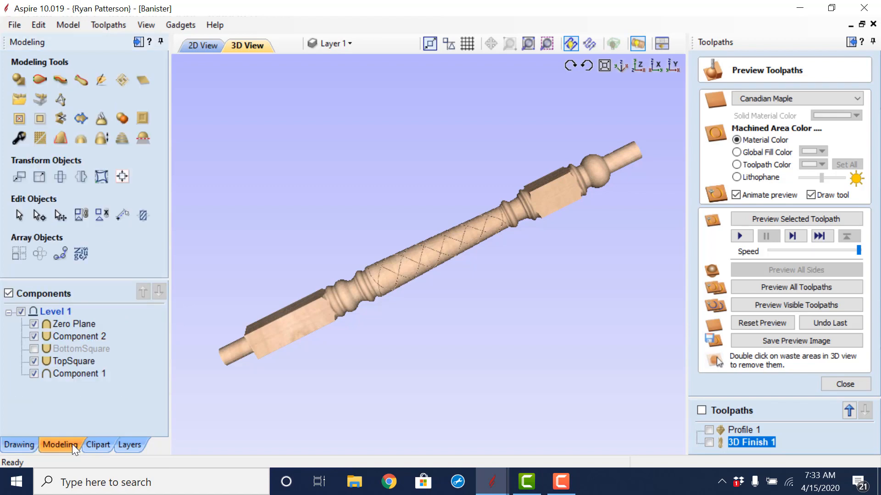
pyautogui.click(34, 324)
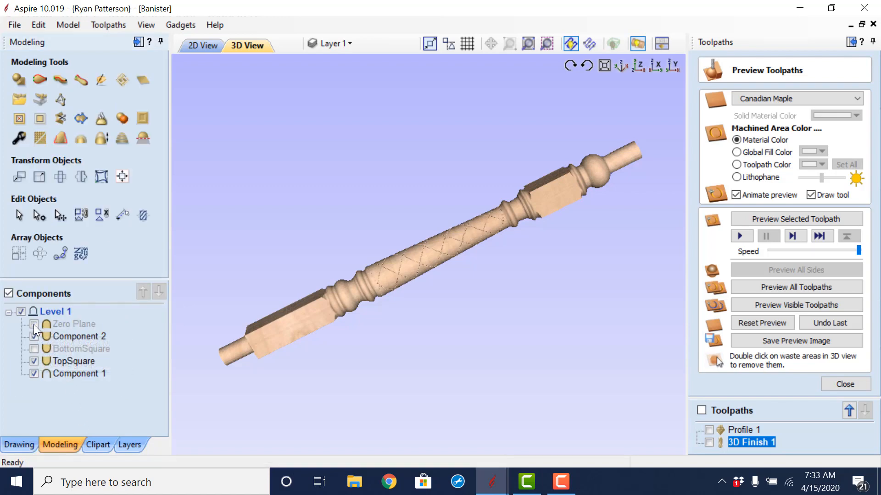
pyautogui.click(34, 324)
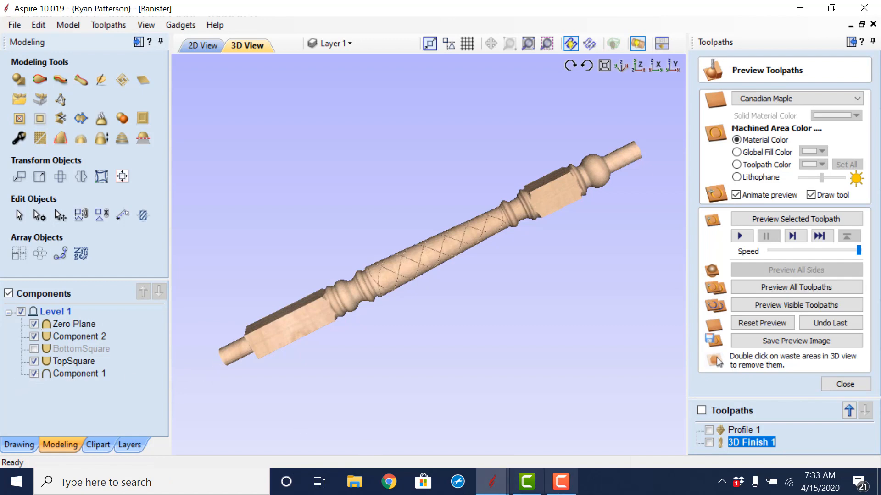
pyautogui.moveTo(496, 480)
pyautogui.click(560, 452)
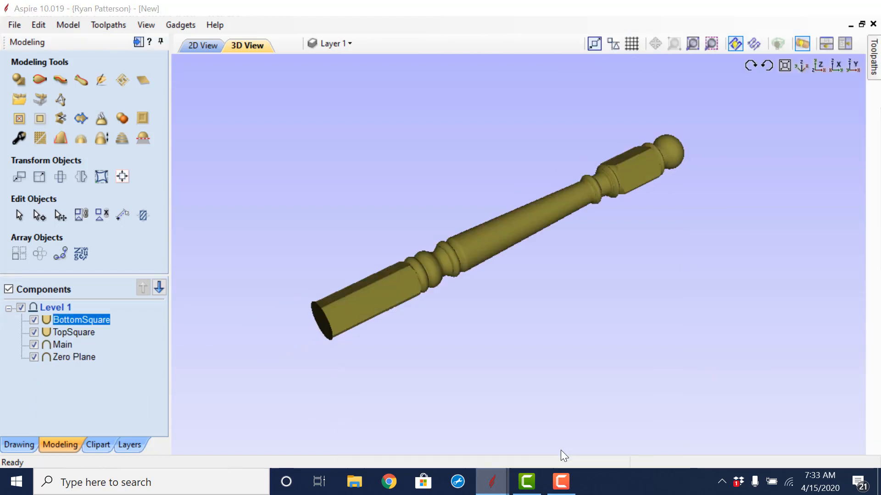
# - Set the Zero Plane component's base height to 1 inch
pyautogui.click(78, 355)
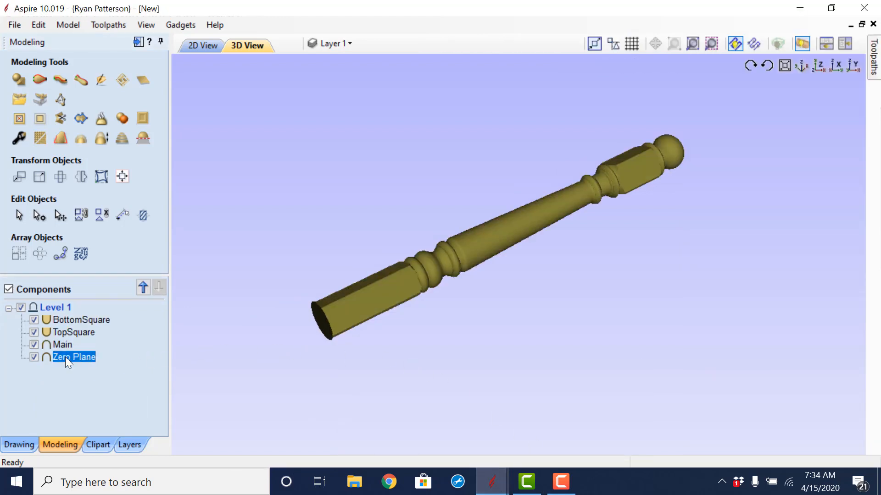
pyautogui.click(19, 138)
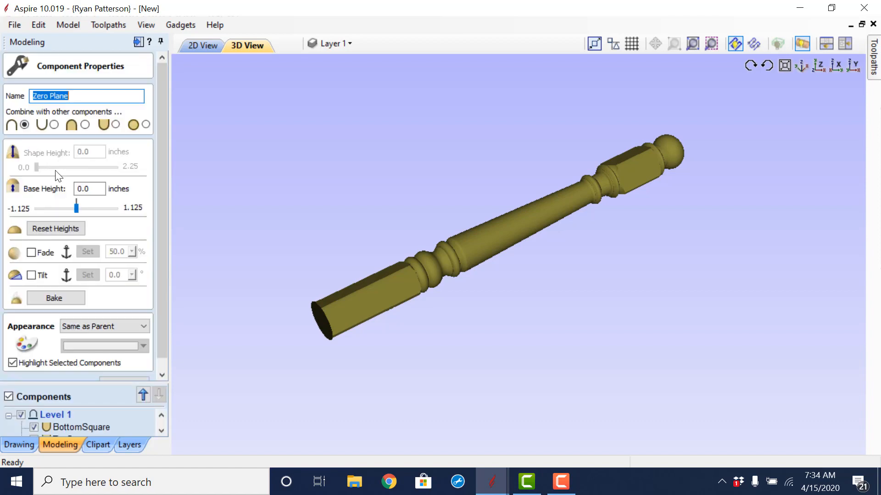
pyautogui.click(93, 192)
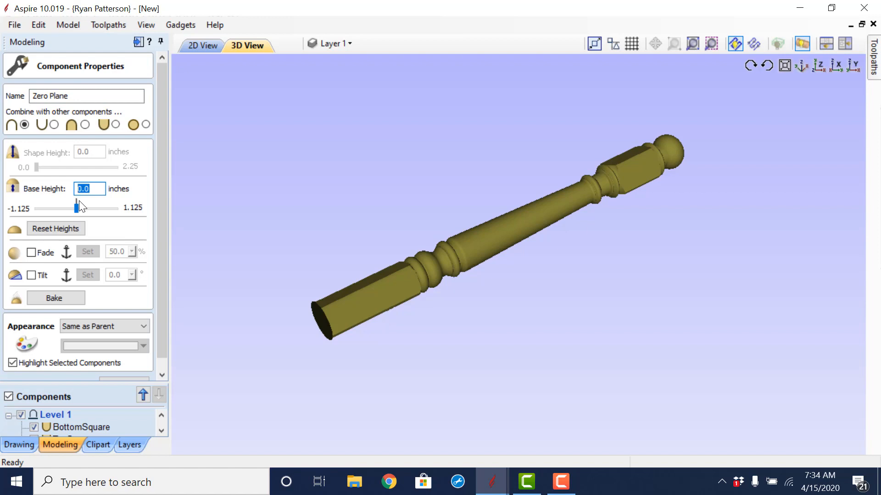
pyautogui.write('1')
pyautogui.scroll(-1, 165, 257)
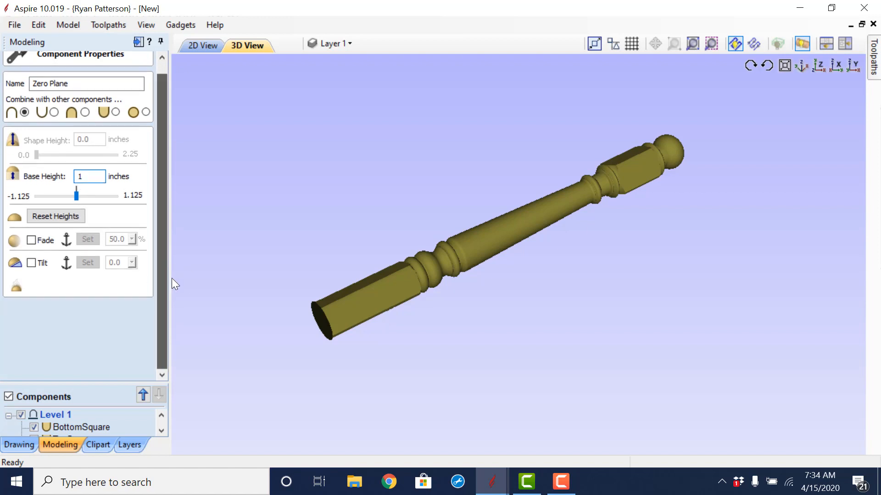
pyautogui.press('Return')
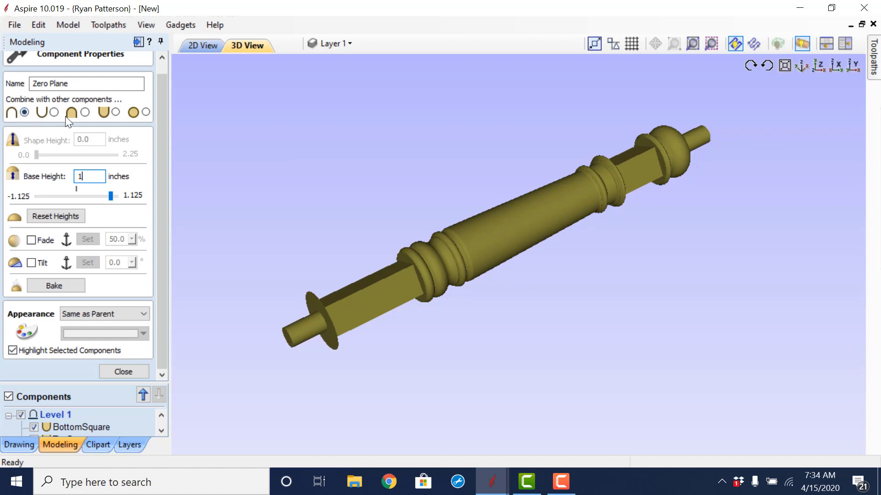
# - Try the Low and Subtract combine modes on the Zero Plane, settle on Merge, and close its properties
pyautogui.click(85, 112)
pyautogui.click(116, 112)
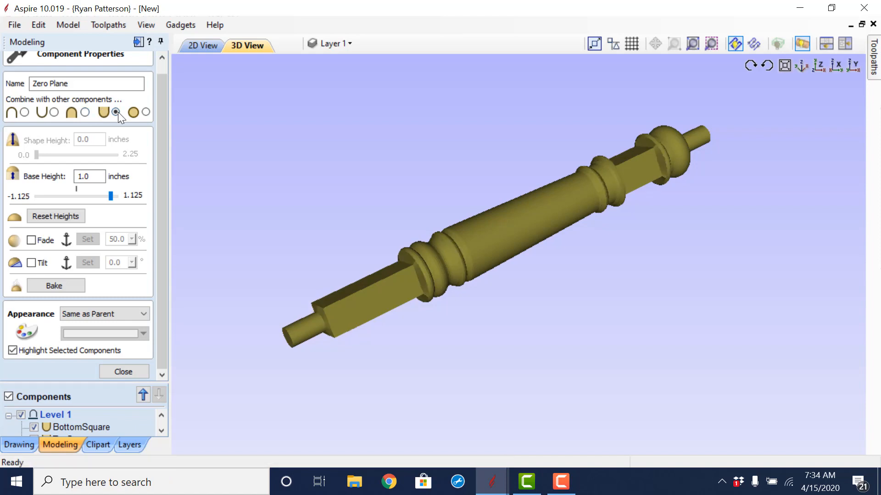
pyautogui.click(55, 112)
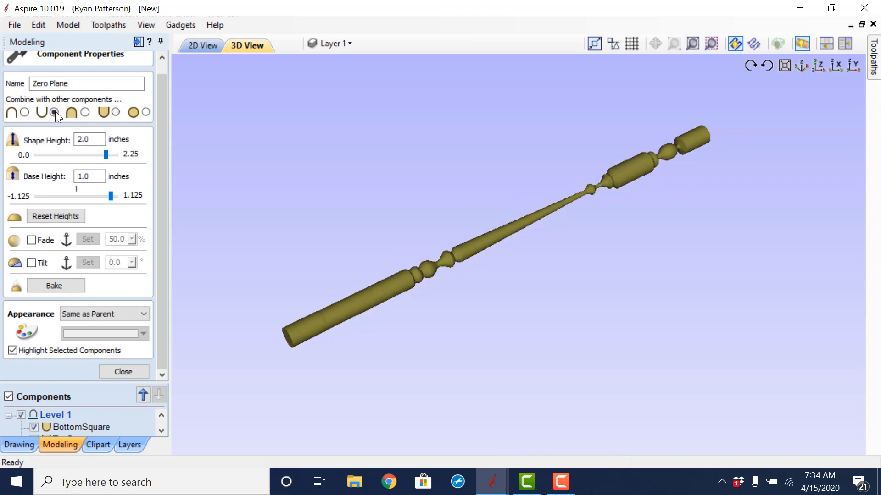
pyautogui.click(86, 112)
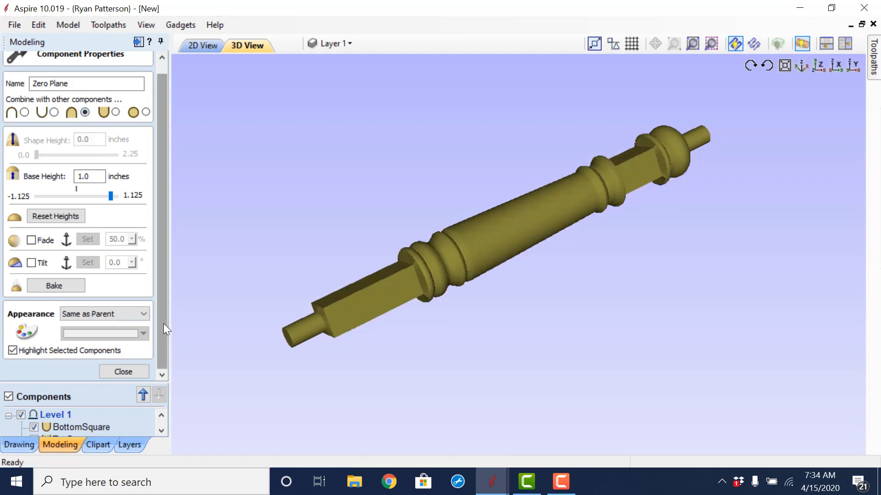
pyautogui.click(135, 372)
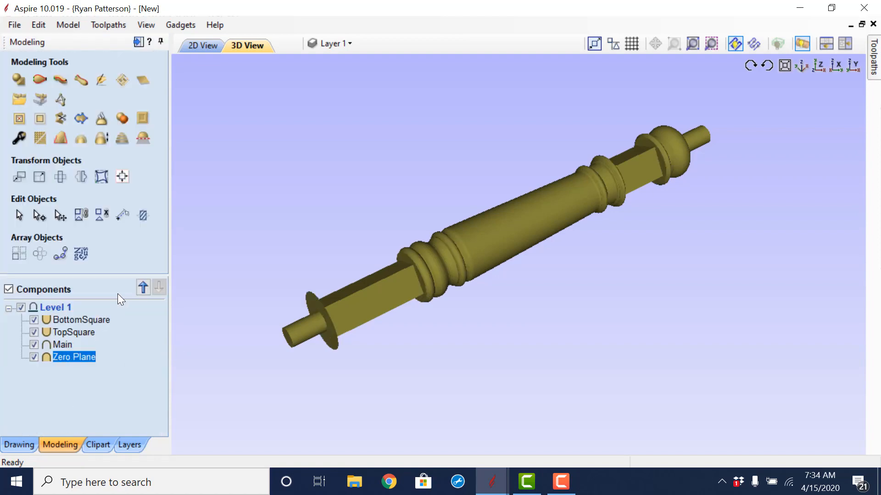
# - Move the Zero Plane above BottomSquare, TopSquare and Main in the component order and check the model in 3D
pyautogui.click(143, 288)
pyautogui.click(142, 288)
pyautogui.click(142, 288)
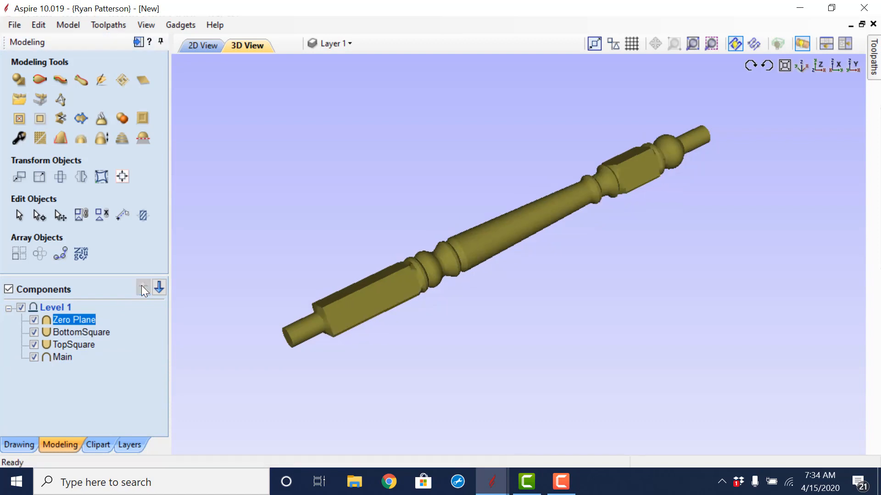
pyautogui.moveTo(478, 310); pyautogui.dragTo(461, 306)
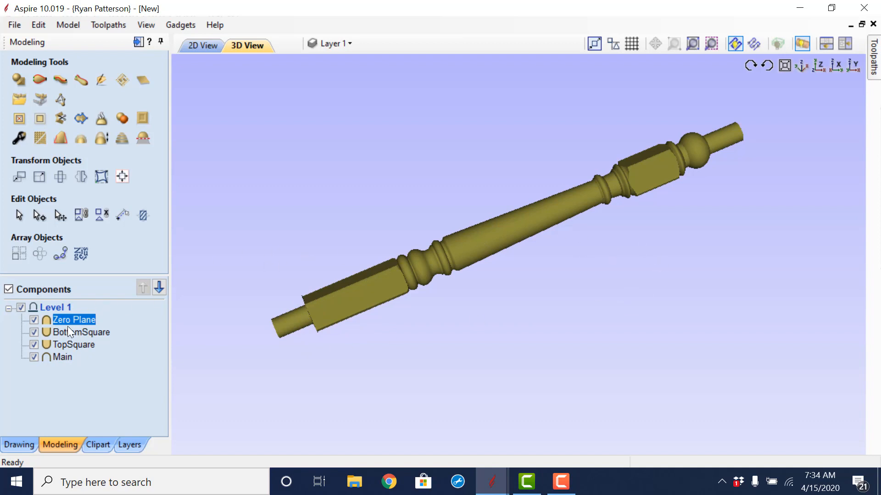
# - Draw a full-height rectangle about 44.59 by 14.14 inches in the 2D view, extending slightly past both ends of the banister
pyautogui.moveTo(68, 321)
pyautogui.click(209, 50)
pyautogui.scroll(-3, 331, 302)
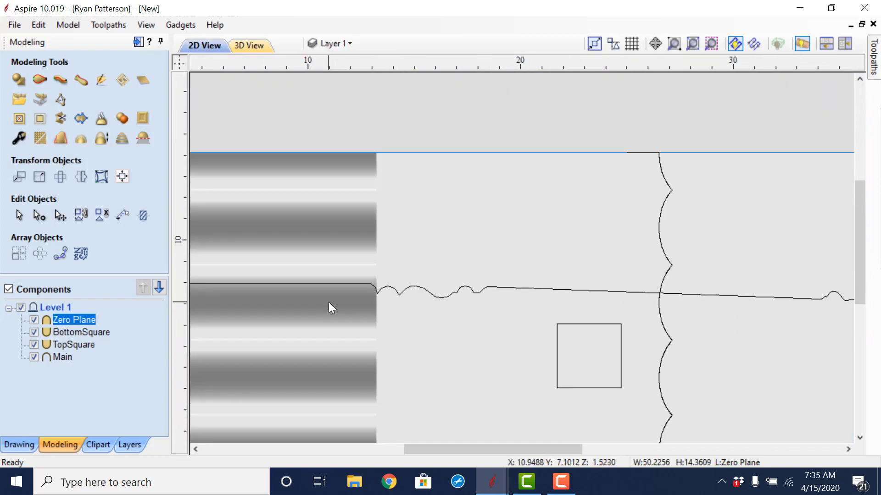
pyautogui.scroll(-3, 329, 302)
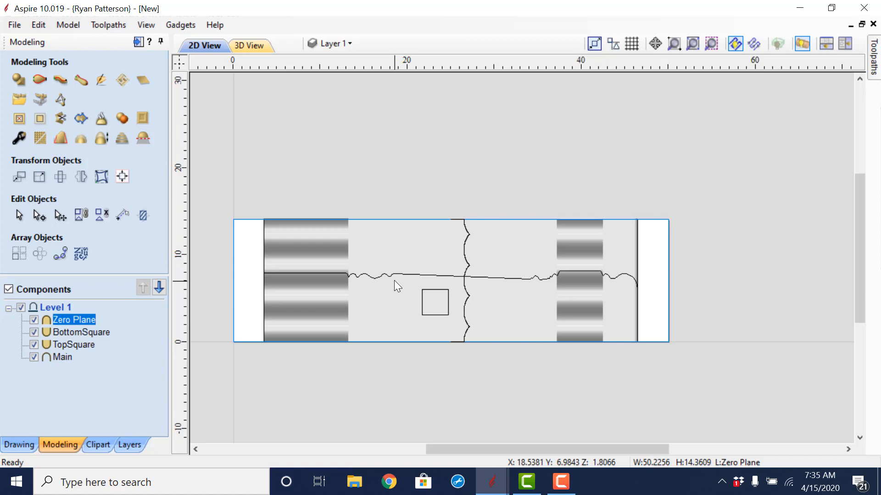
pyautogui.click(18, 445)
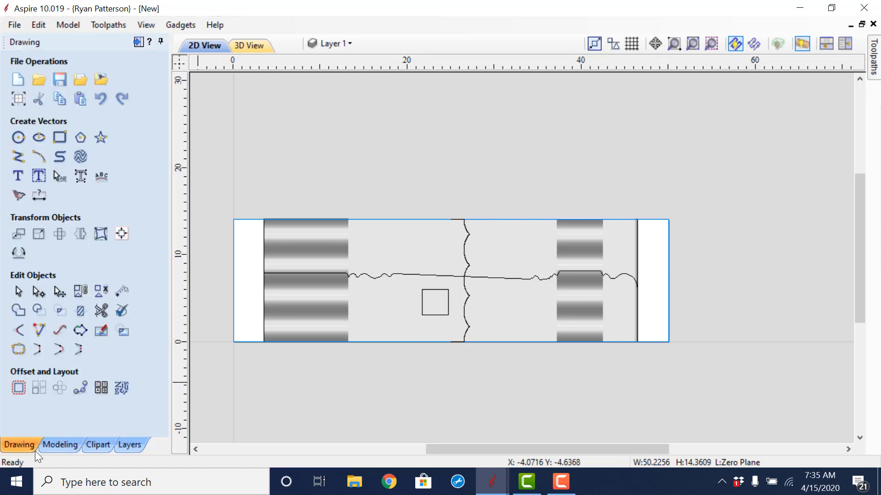
pyautogui.click(59, 138)
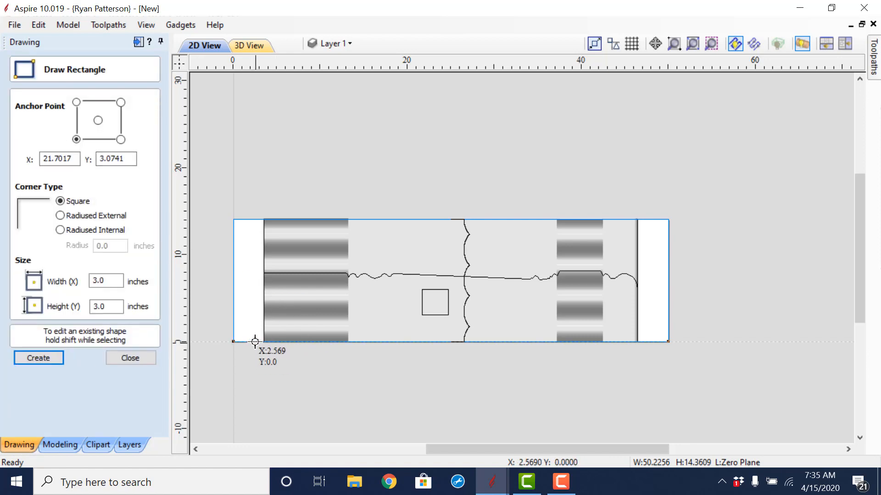
pyautogui.moveTo(256, 341); pyautogui.dragTo(645, 219)
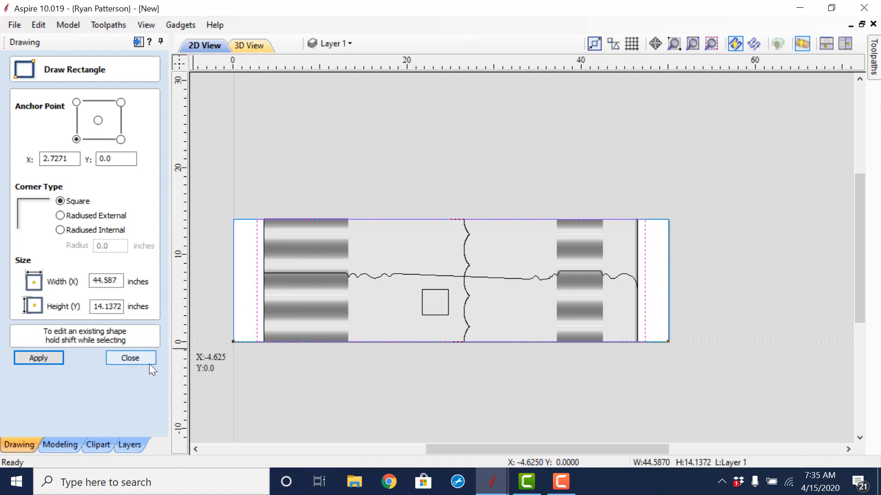
pyautogui.click(133, 360)
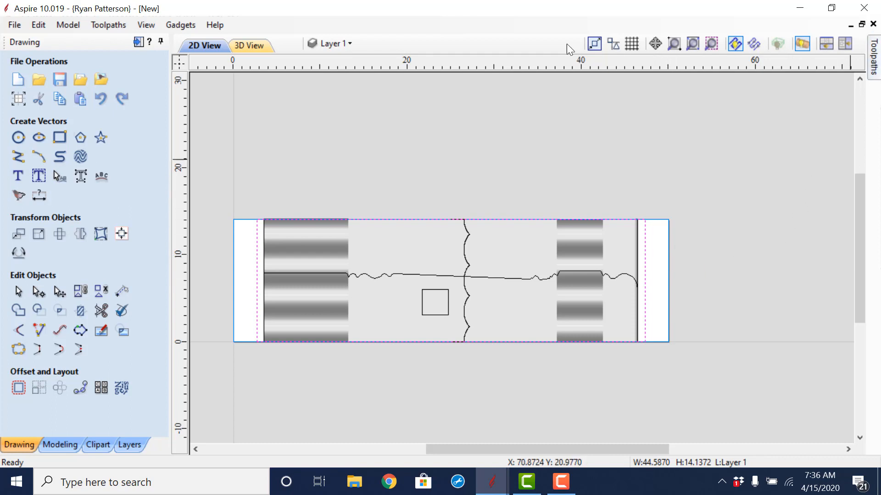
# - Start a Rough Machining toolpath limited to the selected boundary vector, using the Ball Nose (1/2") tool
pyautogui.click(143, 43)
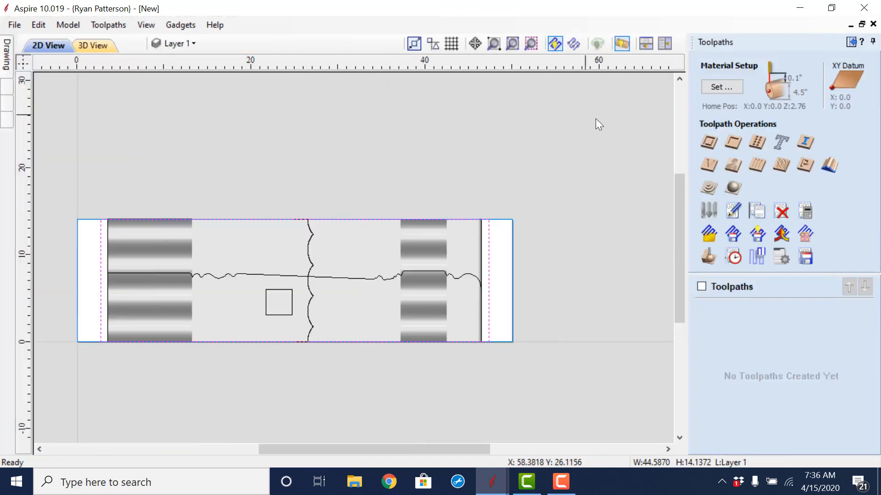
pyautogui.click(713, 190)
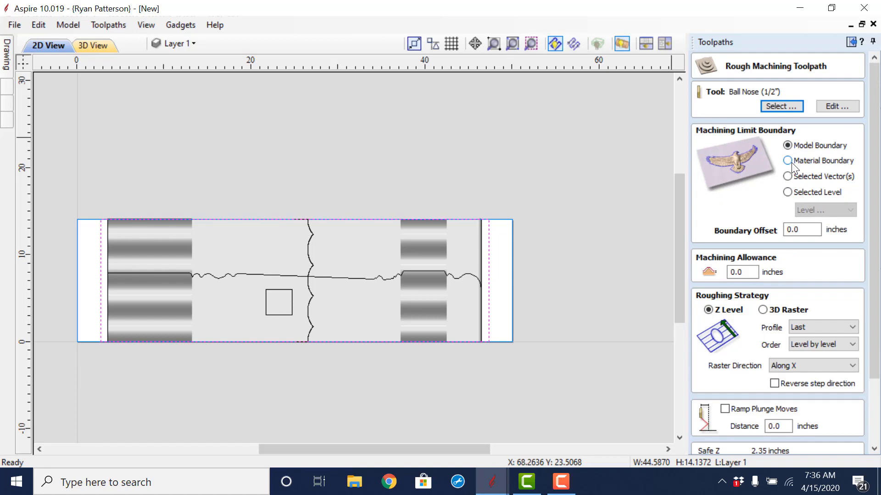
pyautogui.click(793, 177)
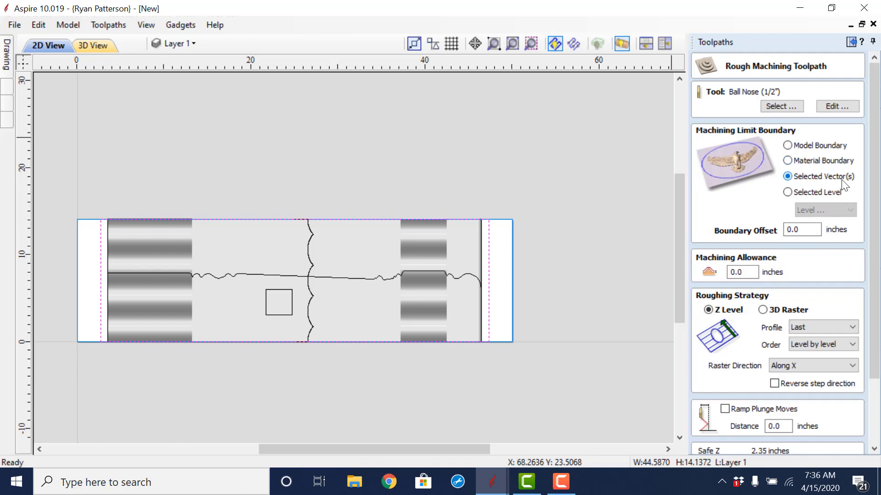
pyautogui.click(776, 108)
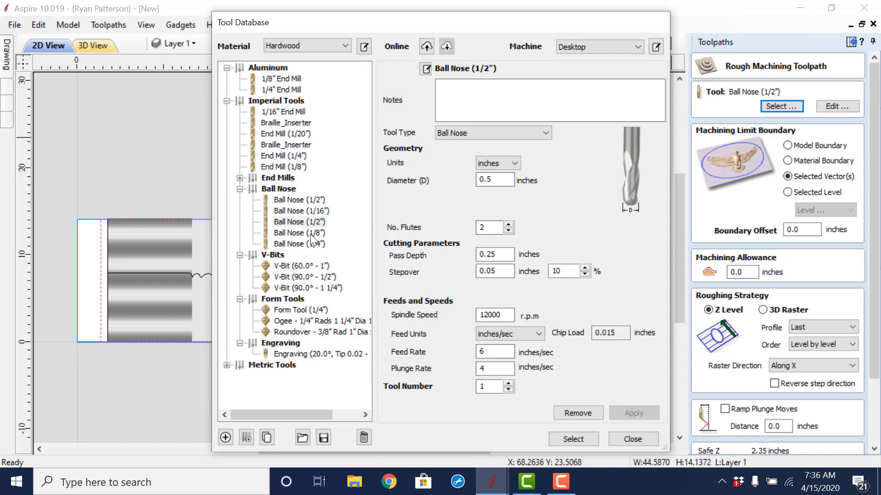
pyautogui.click(310, 223)
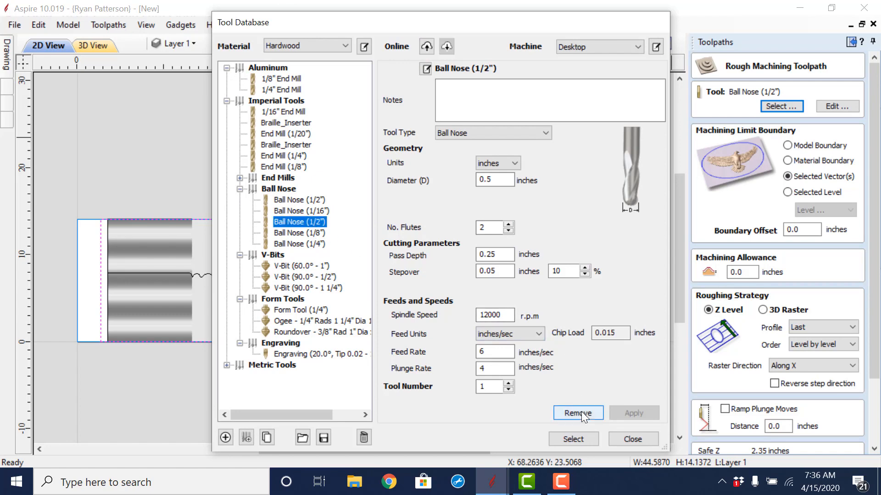
pyautogui.click(573, 439)
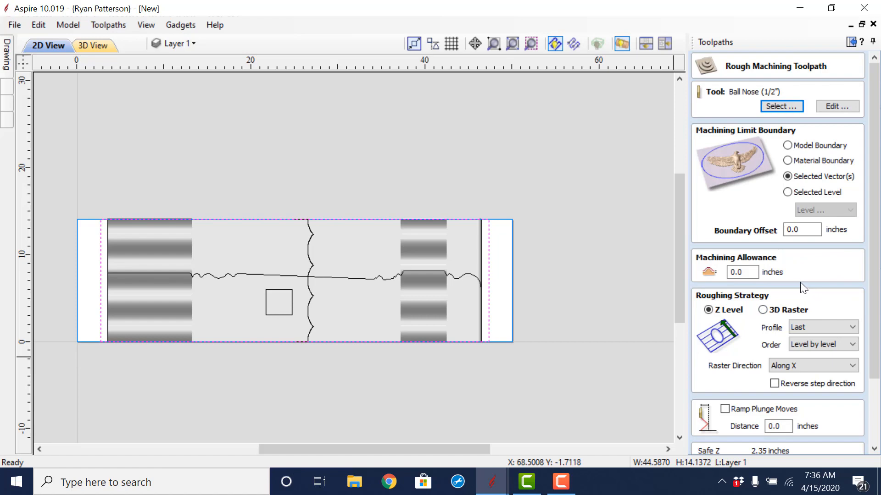
# - Set the roughing ball nose's stepover to 30% and accept the tool settings
pyautogui.click(849, 106)
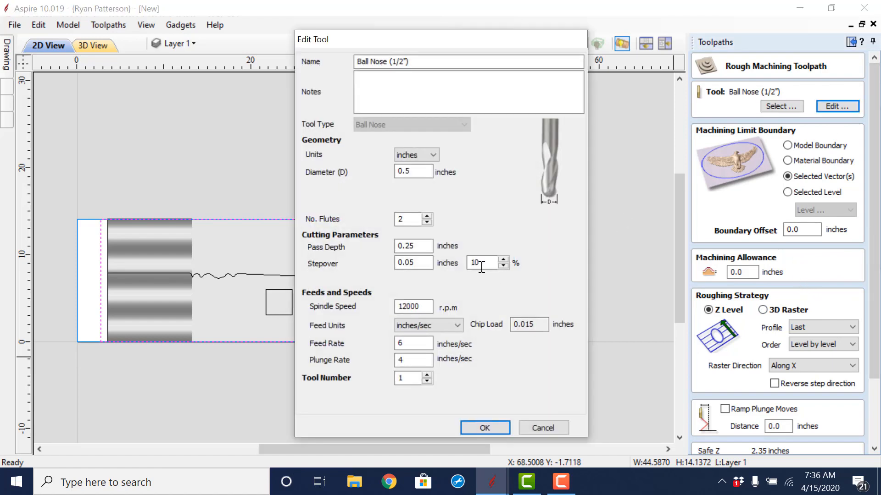
pyautogui.moveTo(481, 266); pyautogui.dragTo(468, 264)
pyautogui.write('30')
pyautogui.click(419, 246)
pyautogui.click(496, 425)
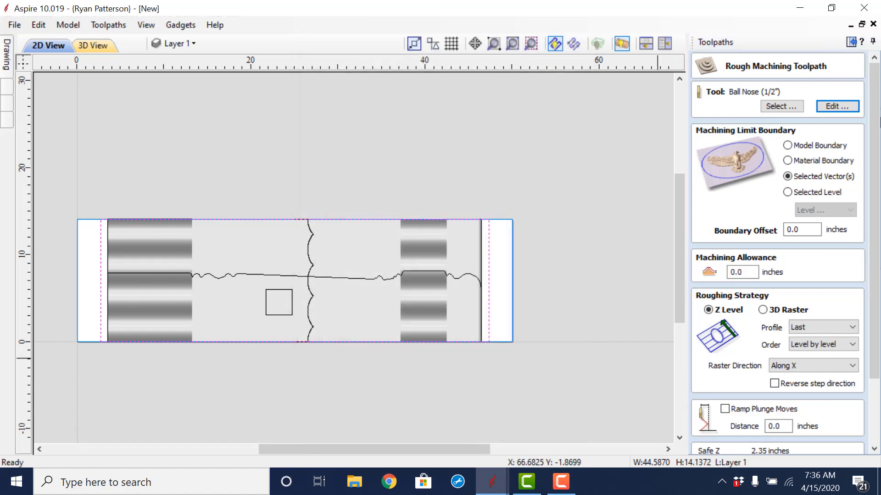
# - Calculate the 3D Roughing 1 toolpath with the 3D Raster strategy along X, and preview all toolpaths on the model
pyautogui.moveTo(879, 123); pyautogui.dragTo(879, 191)
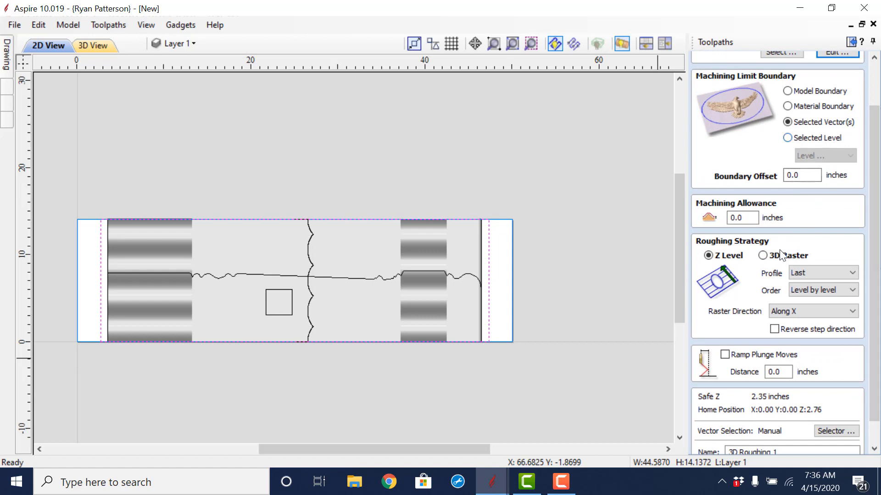
pyautogui.click(763, 256)
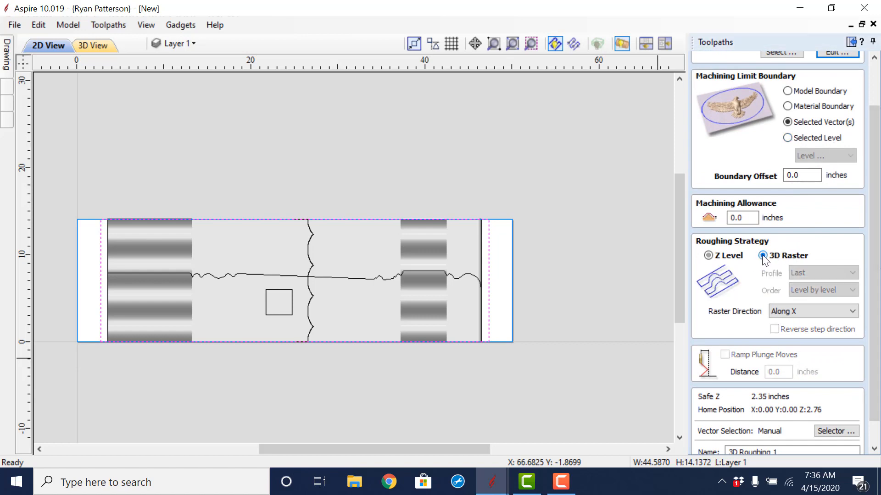
pyautogui.click(709, 256)
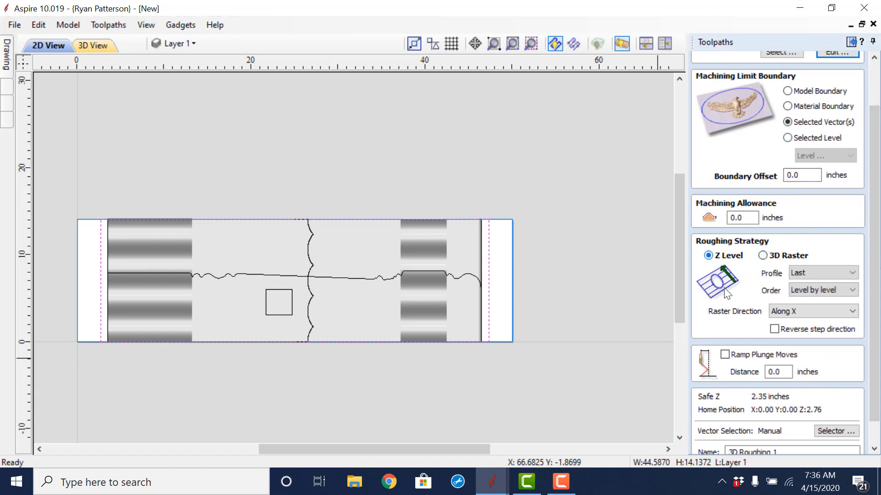
pyautogui.click(763, 256)
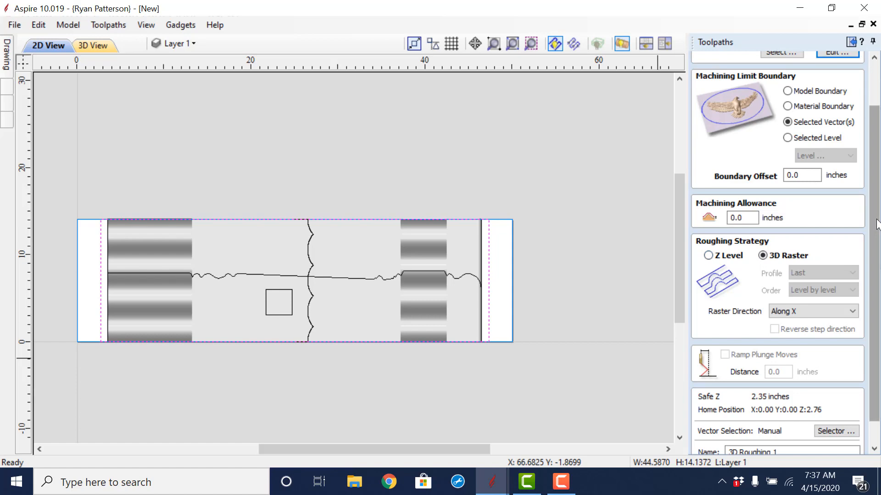
pyautogui.scroll(-1, 877, 225)
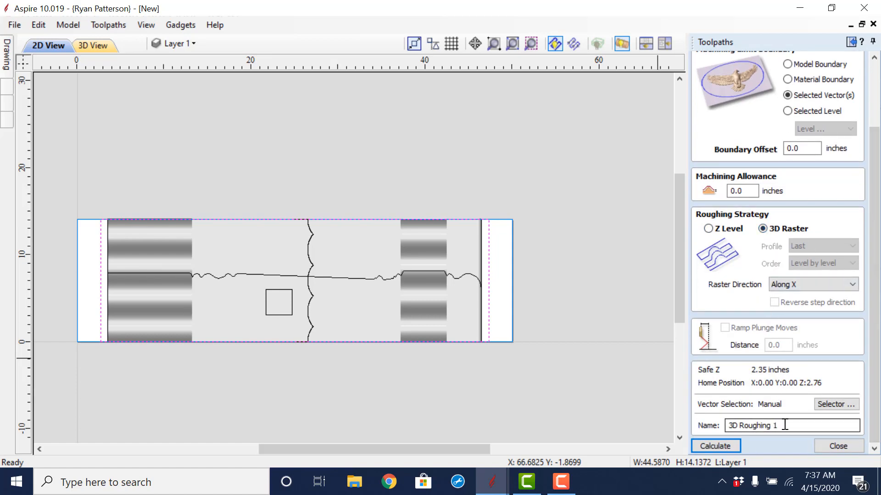
pyautogui.click(728, 446)
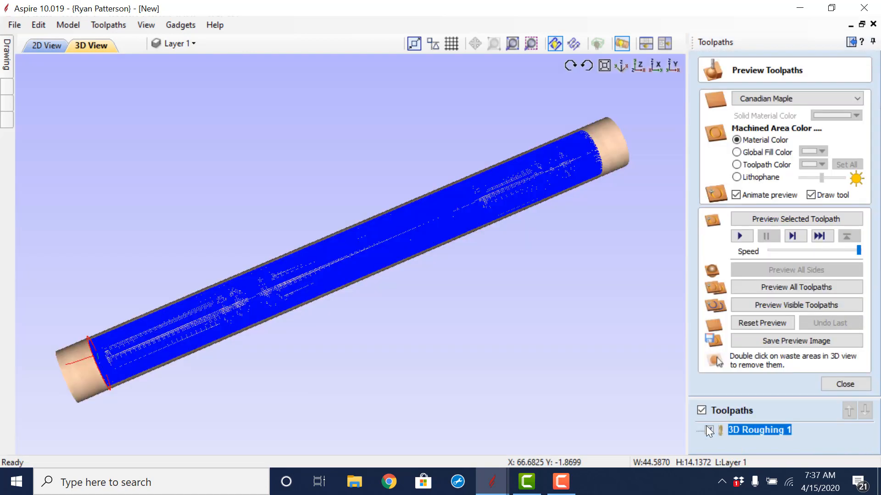
pyautogui.click(783, 290)
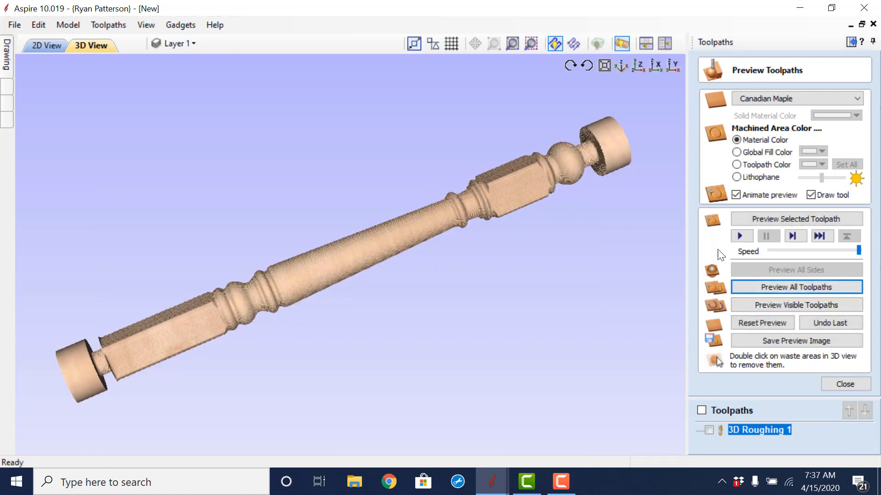
pyautogui.click(858, 384)
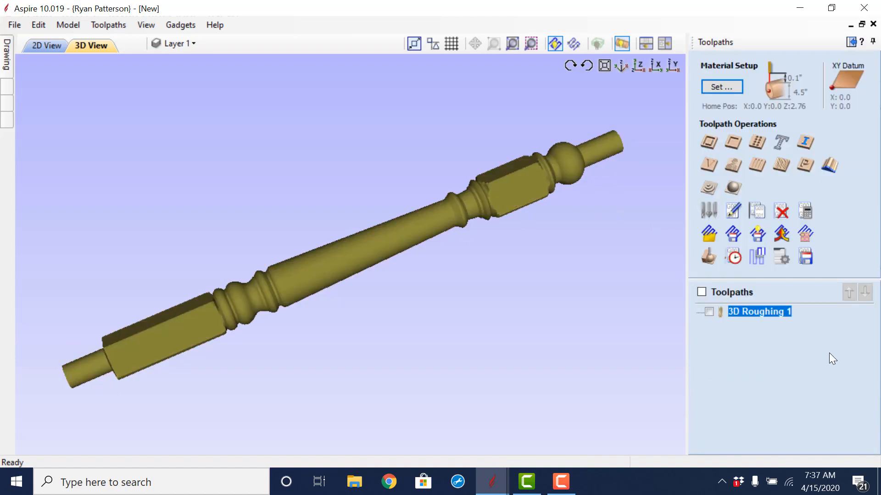
# - Set up a Finish Machining toolpath limited to the selected boundary vector, keeping the 1/2-inch ball nose at 10% stepover
pyautogui.click(50, 48)
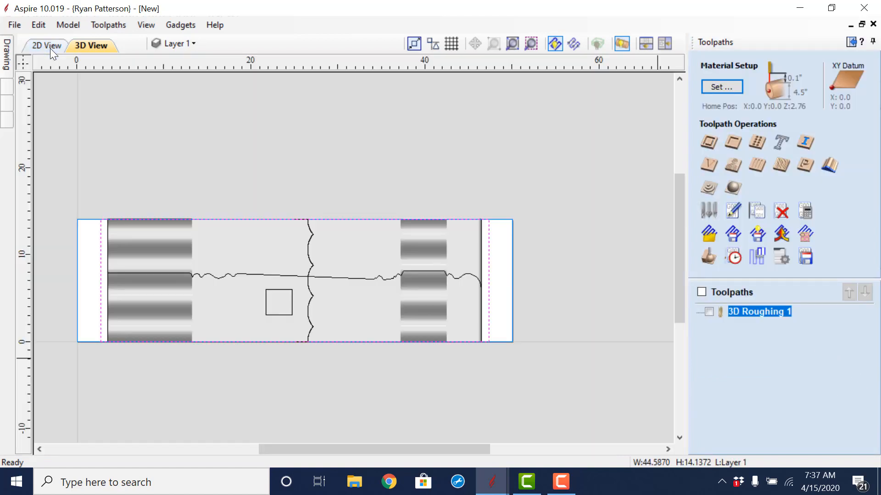
pyautogui.click(733, 188)
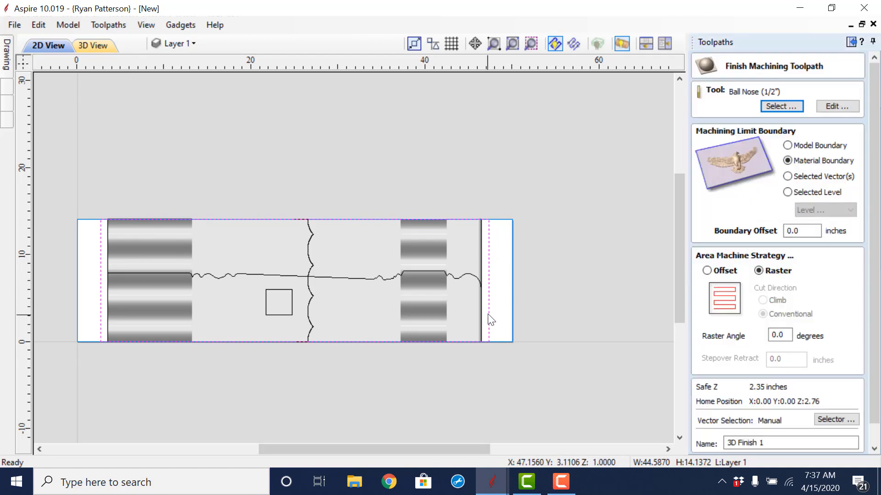
pyautogui.click(808, 180)
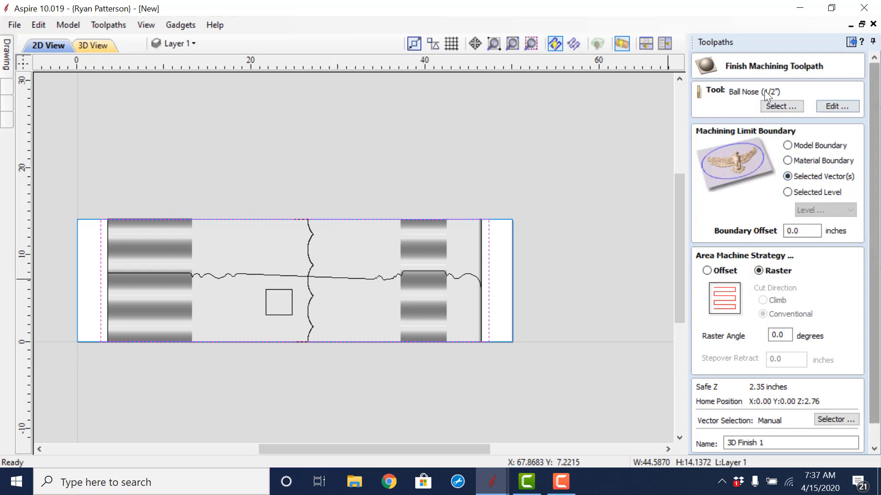
pyautogui.click(854, 107)
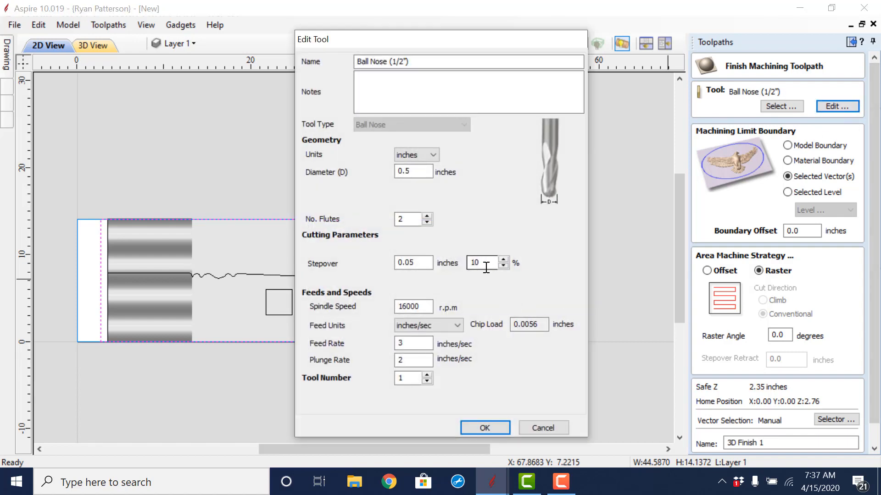
pyautogui.click(490, 423)
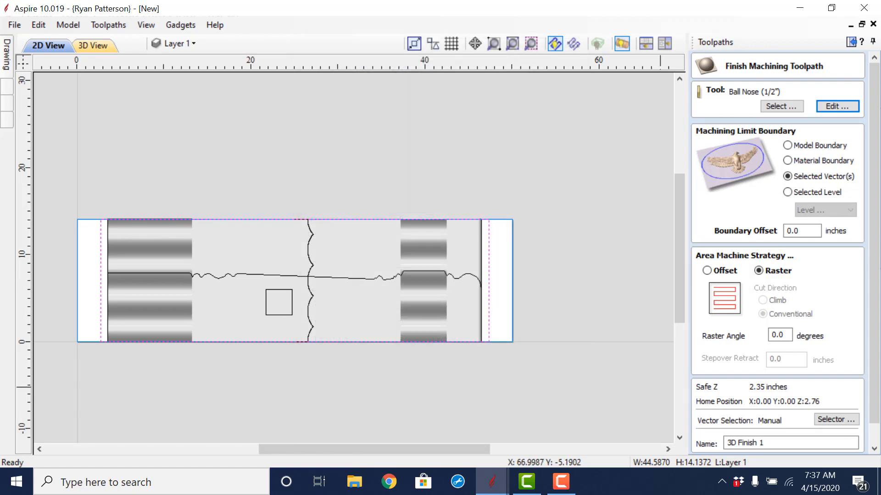
# - Calculate the 3D Finish 1 raster toolpath and preview the visible toolpath on the banister
pyautogui.scroll(-1, 876, 161)
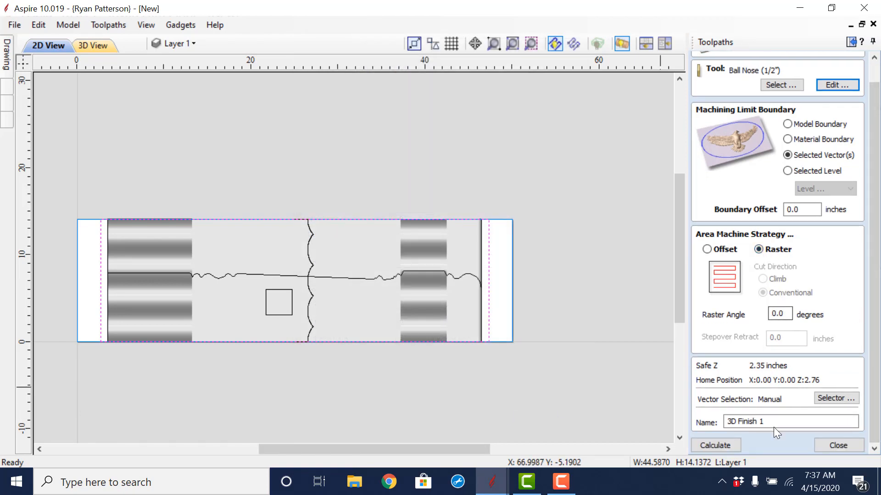
pyautogui.click(721, 445)
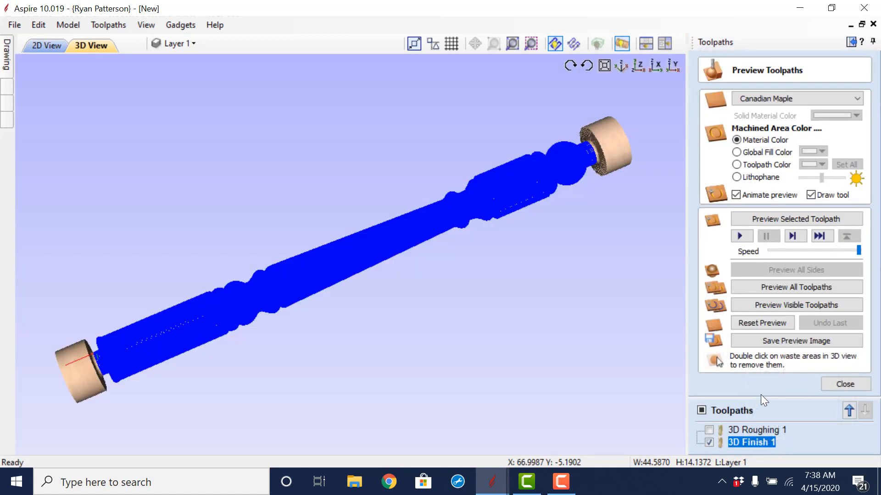
pyautogui.click(774, 303)
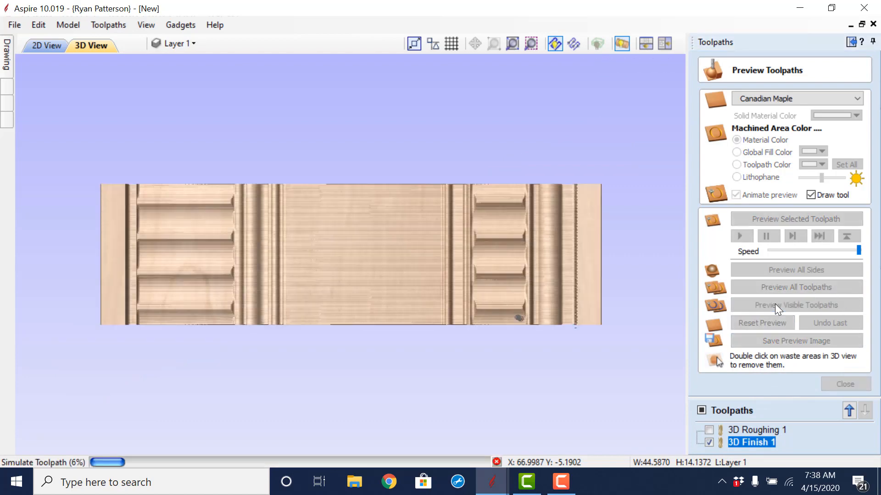
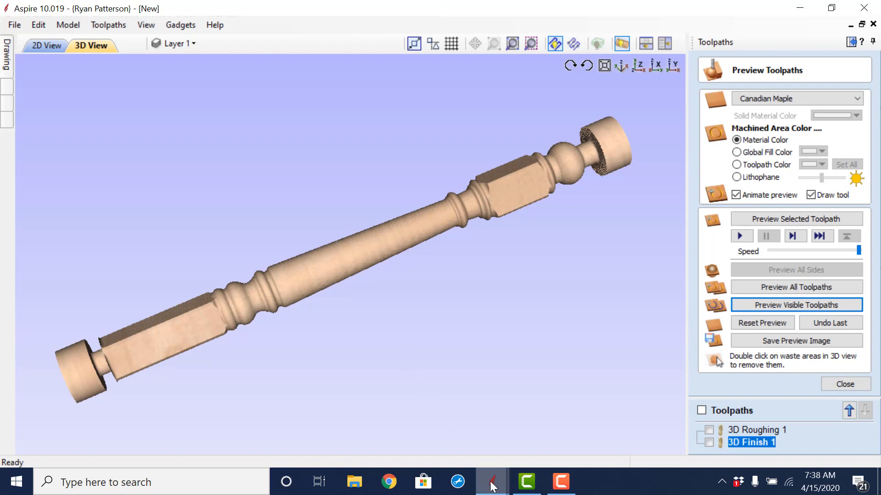
# - View the toolpath preview in the other open Banister project, and return to the new project
pyautogui.moveTo(492, 481)
pyautogui.click(432, 427)
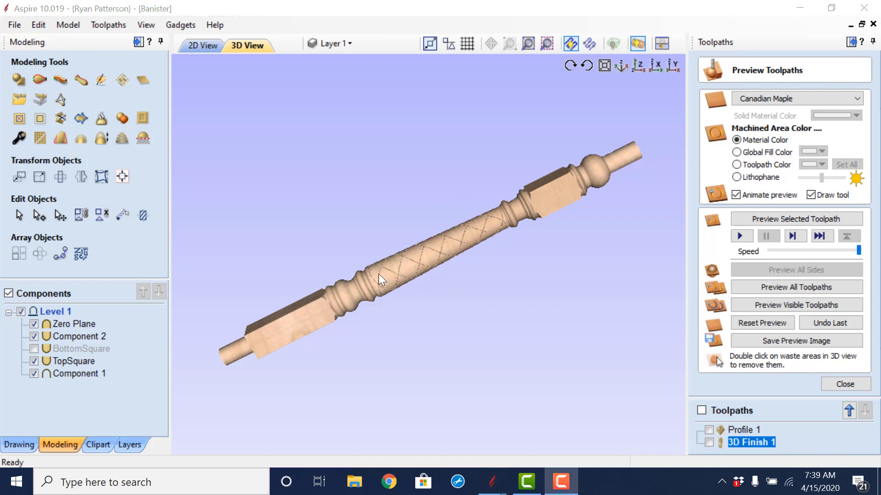
pyautogui.click(491, 482)
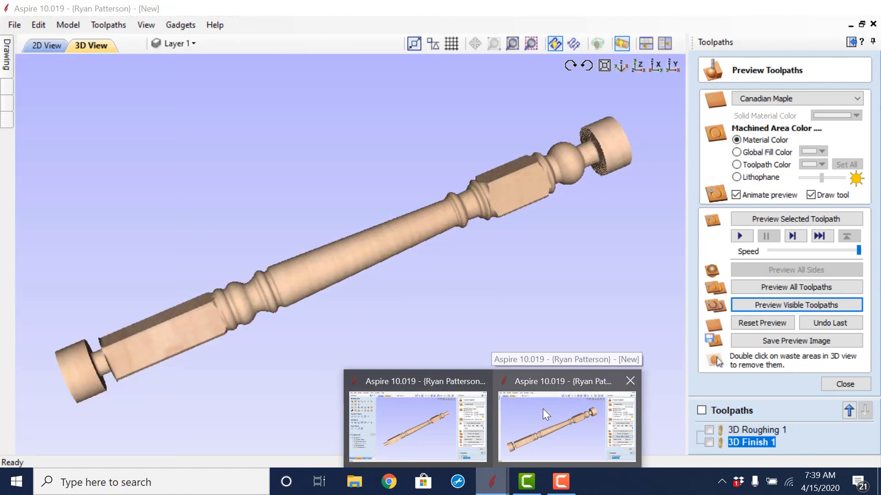
pyautogui.click(543, 409)
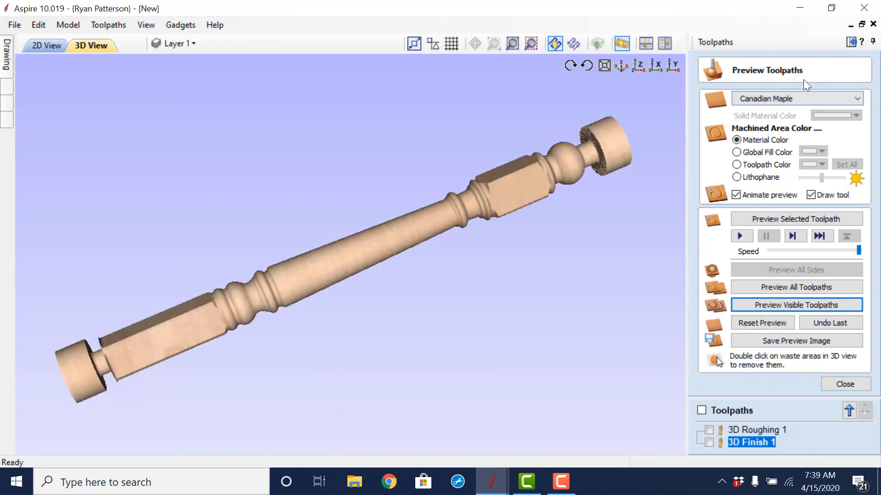
# - Return to the 2D layout of the banister and open the Weaves folder of the clipart library
pyautogui.click(851, 43)
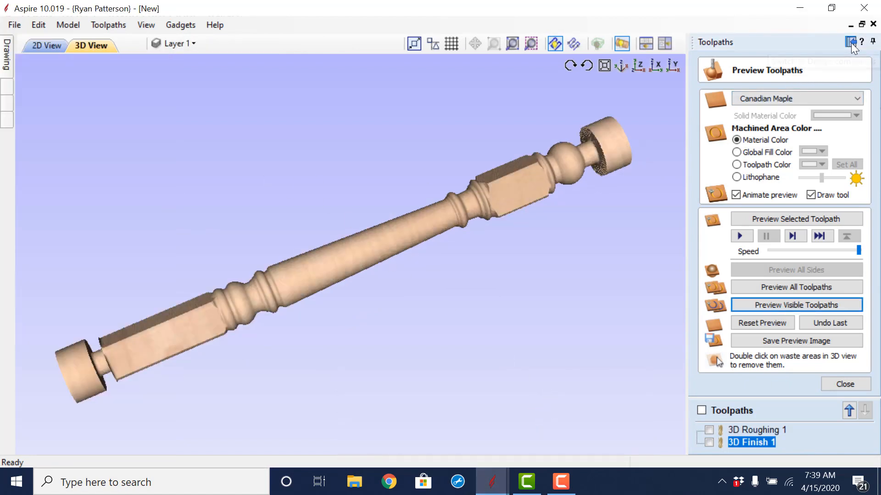
pyautogui.click(211, 45)
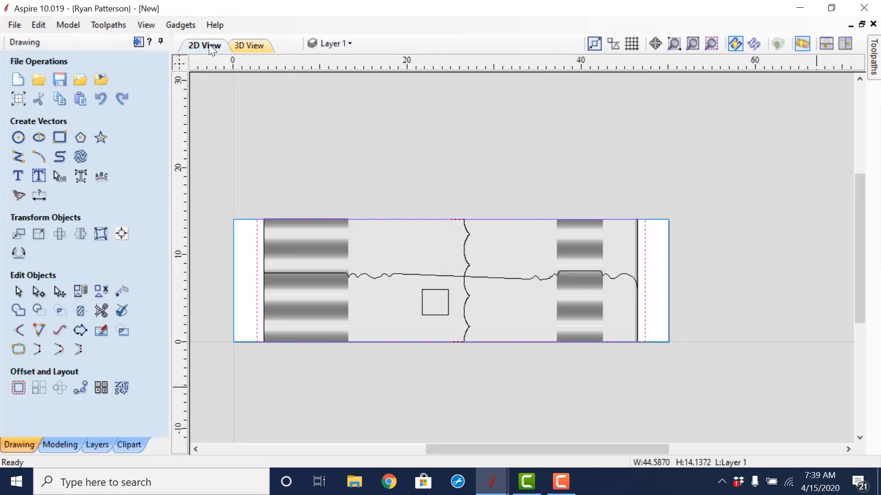
pyautogui.click(126, 446)
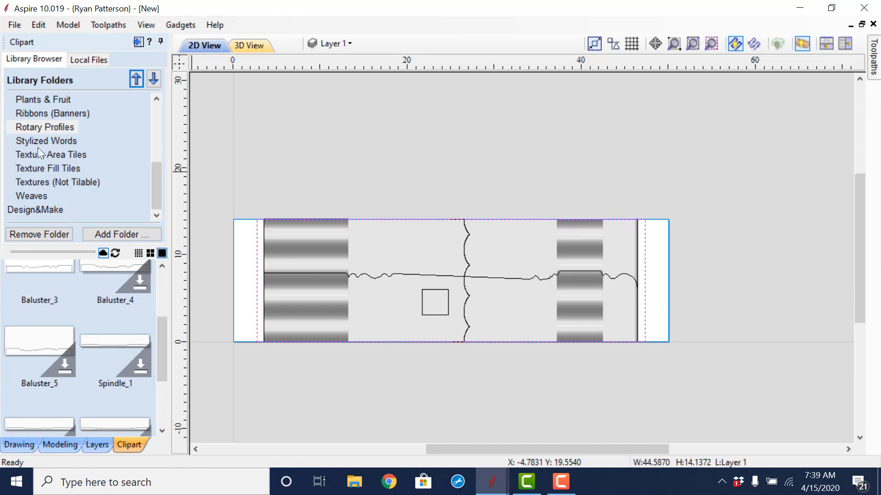
pyautogui.click(31, 196)
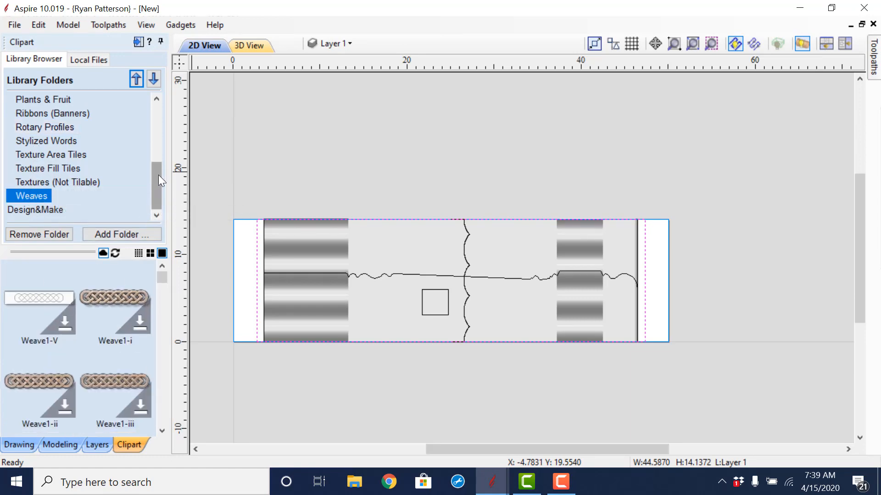
# - Place the Weave2-V clipart near the middle of the banister layout, showing the invisible layers it imports onto
pyautogui.scroll(-3, 110, 324)
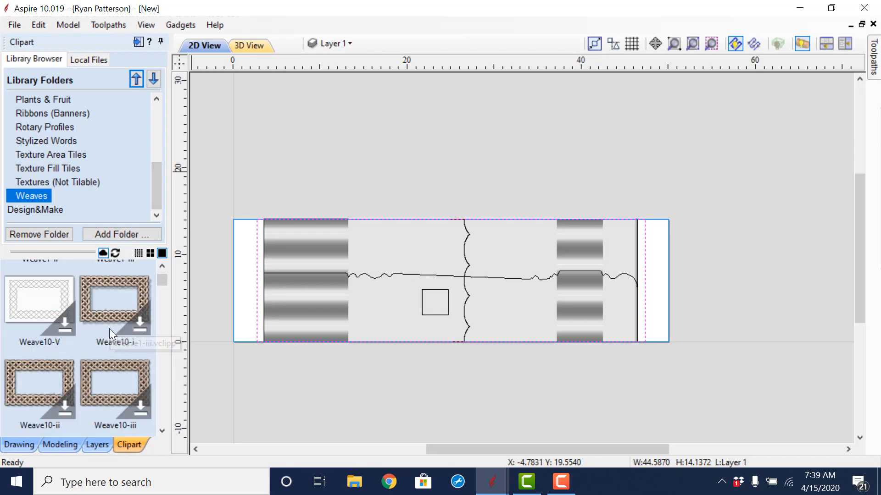
pyautogui.scroll(-4, 109, 328)
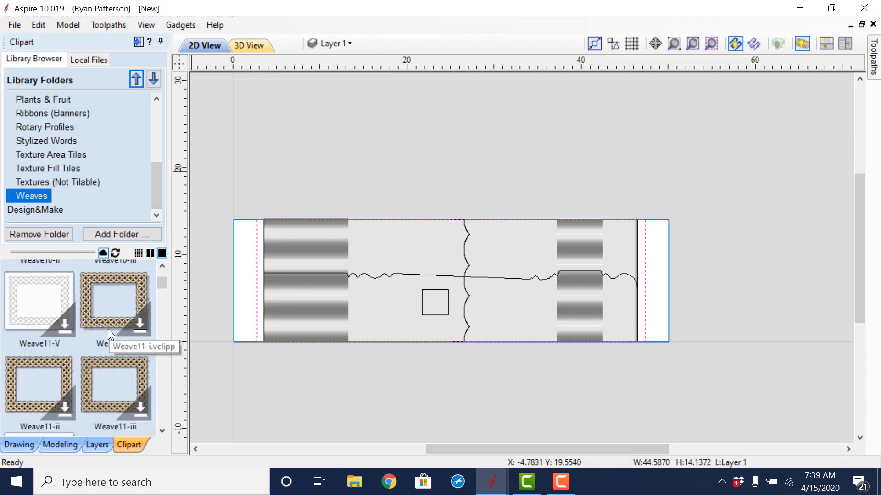
pyautogui.scroll(-5, 108, 329)
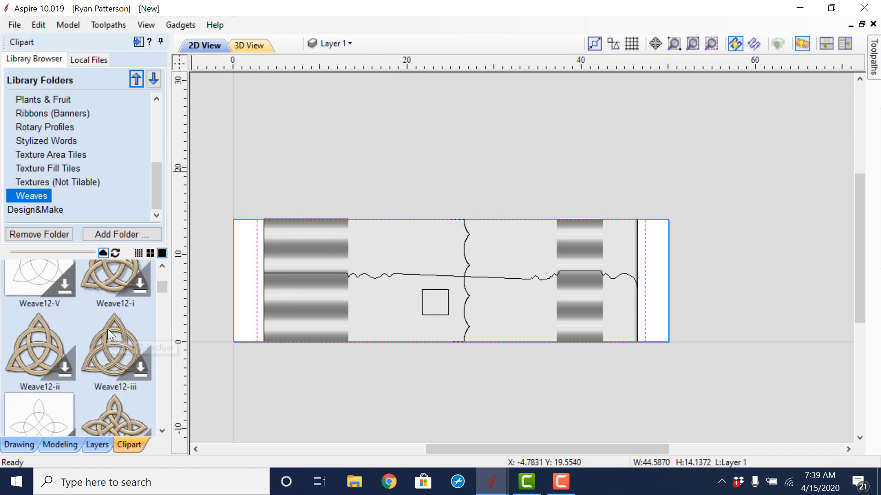
pyautogui.scroll(-1, 107, 329)
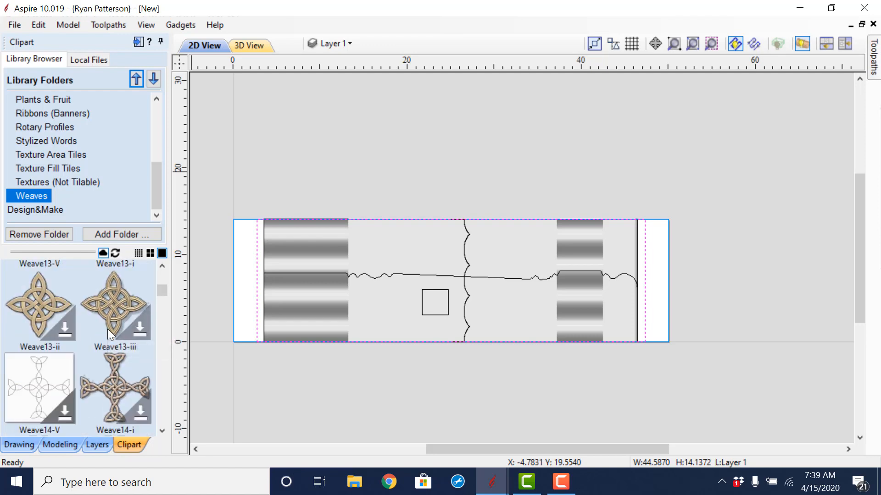
pyautogui.scroll(-1, 108, 329)
pyautogui.scroll(-3, 108, 329)
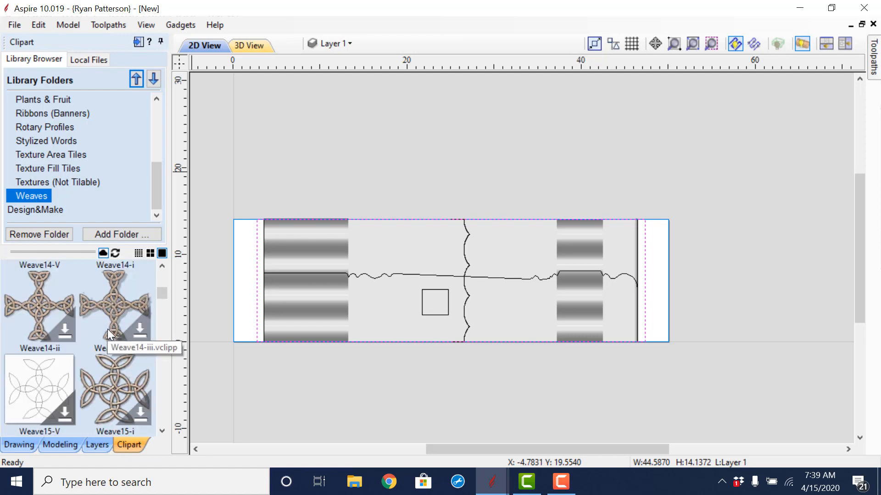
pyautogui.scroll(-4, 107, 328)
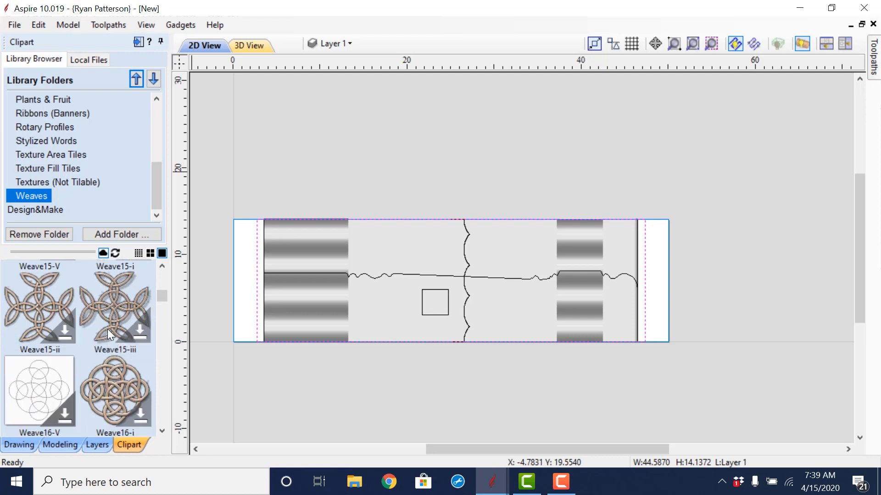
pyautogui.scroll(-4, 108, 329)
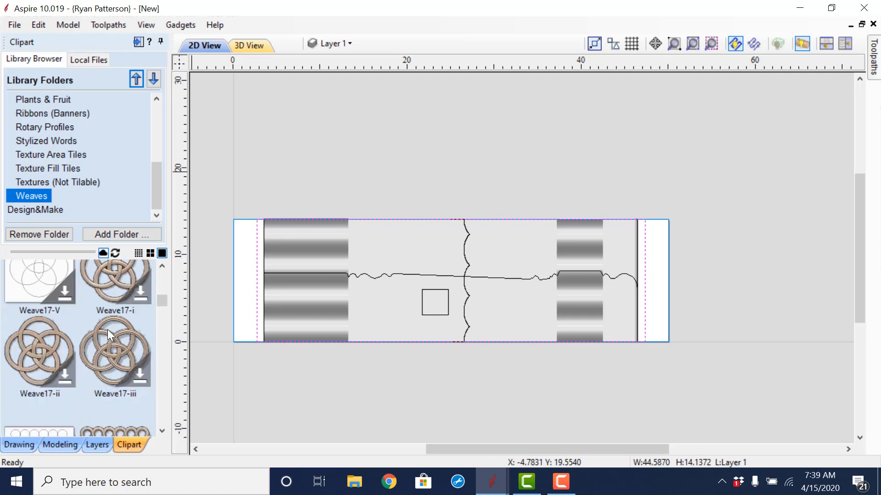
pyautogui.scroll(-4, 108, 330)
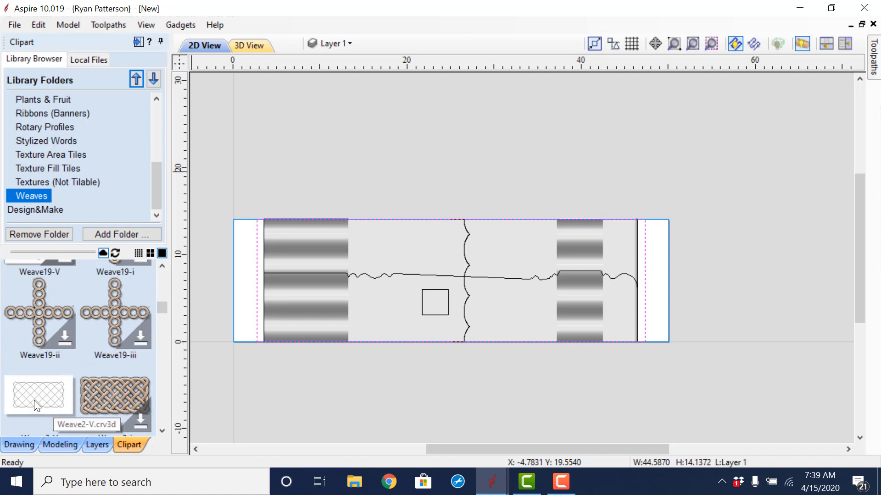
pyautogui.moveTo(37, 406); pyautogui.dragTo(459, 275)
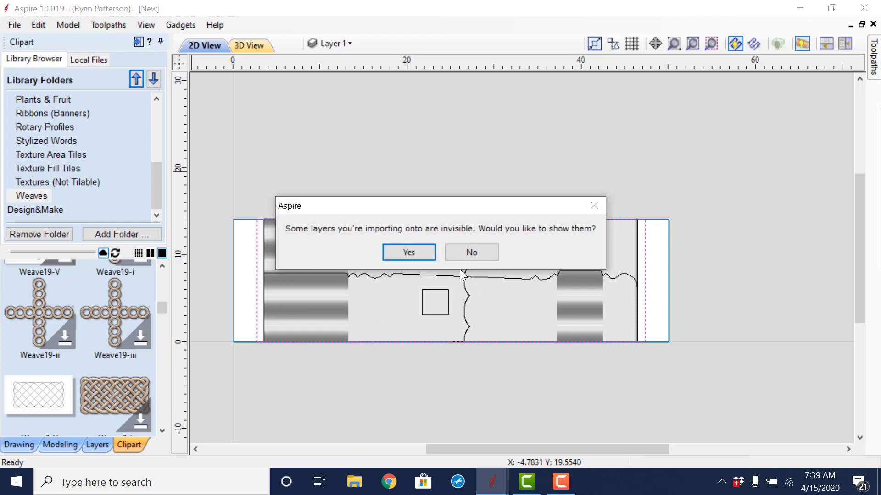
pyautogui.click(412, 251)
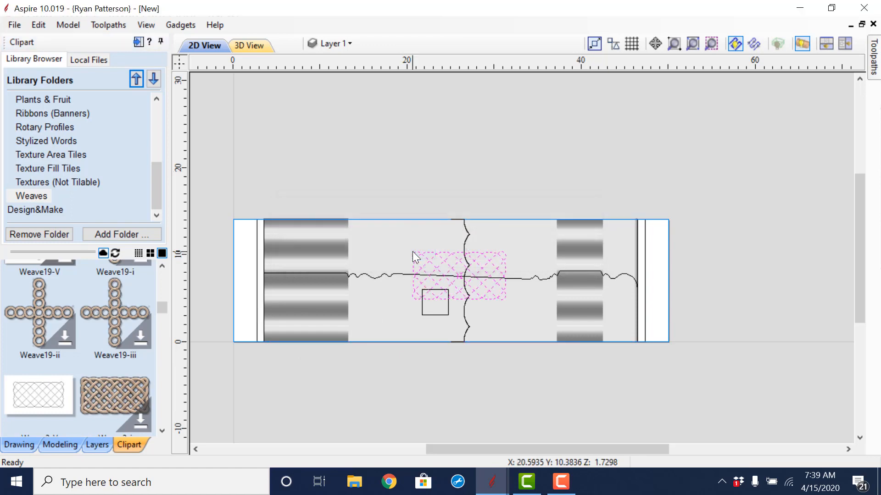
# - Delete the three small profile vectors at the centre of the imported weave pattern
pyautogui.click(24, 444)
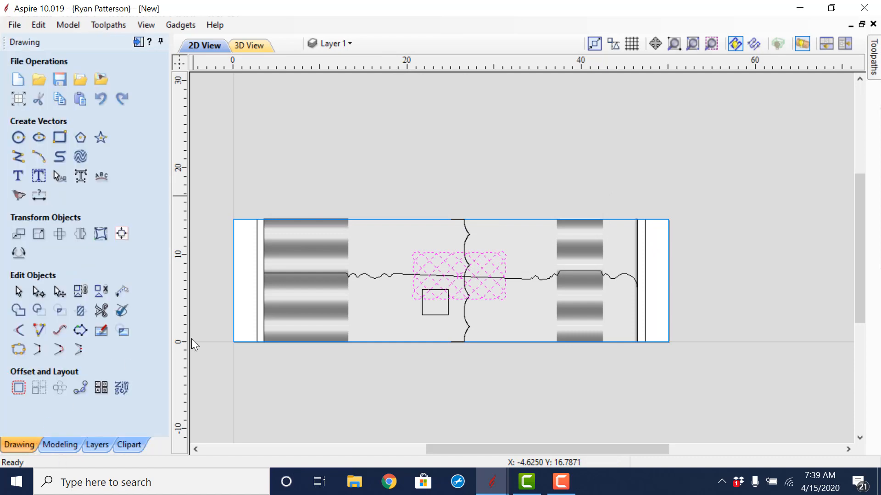
pyautogui.scroll(2, 465, 256)
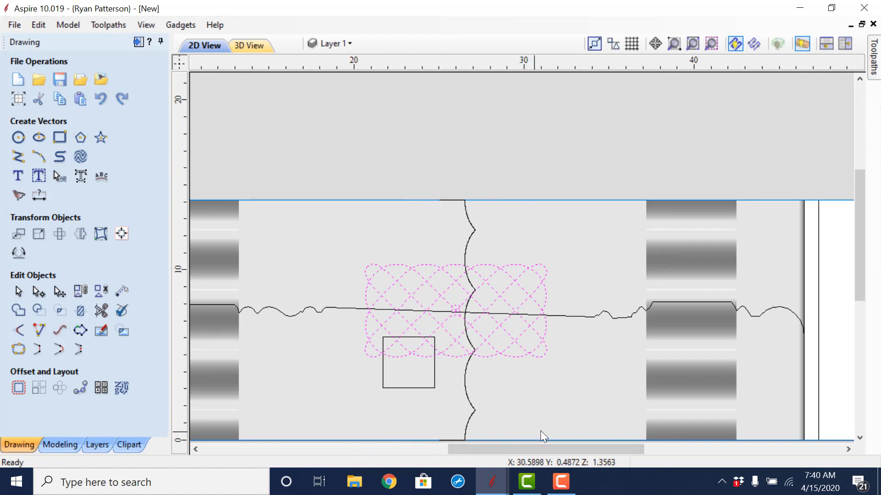
pyautogui.click(433, 161)
pyautogui.scroll(5, 452, 307)
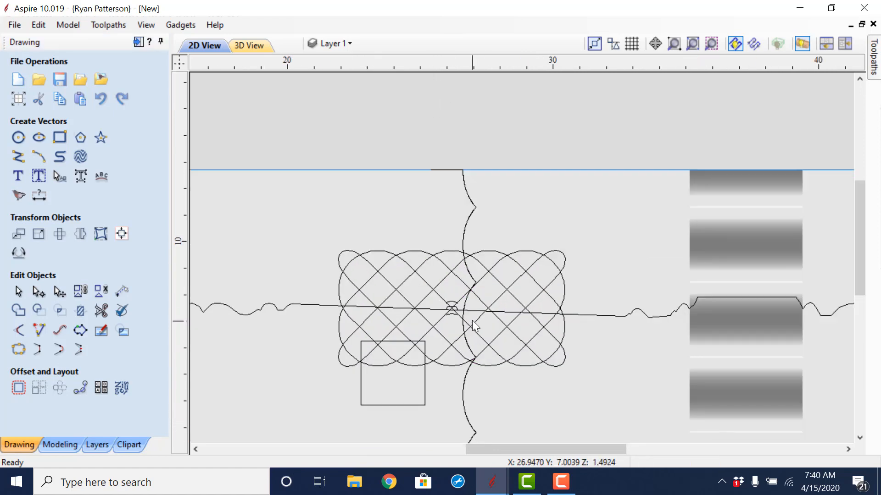
pyautogui.moveTo(384, 249); pyautogui.dragTo(448, 324)
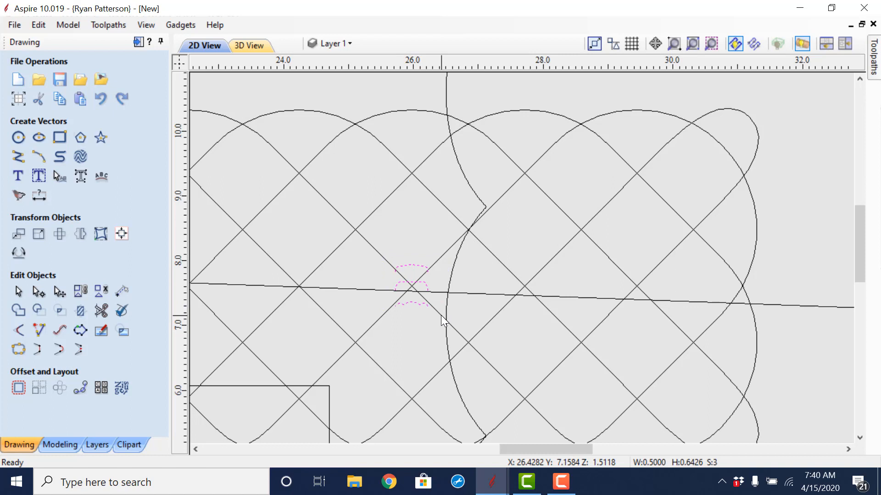
pyautogui.press('Delete')
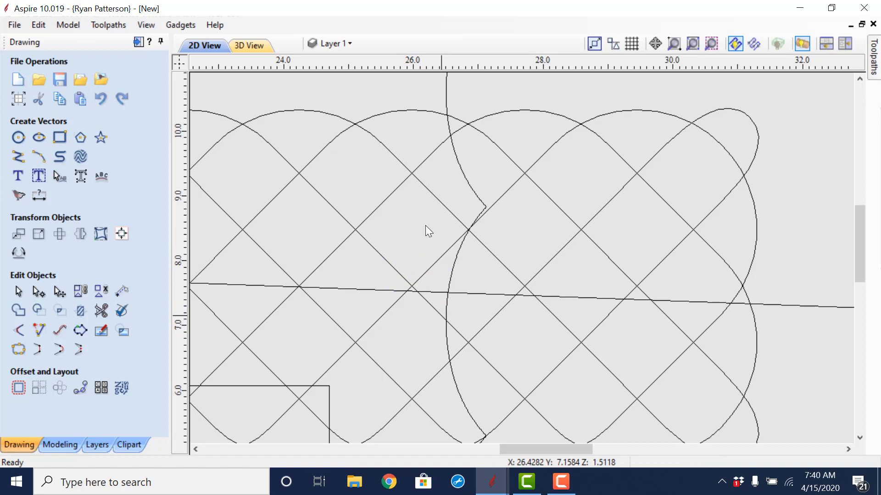
# - Set the weave pattern's height to the full job height of 14.1372 inches, independently of its width
pyautogui.click(434, 194)
pyautogui.scroll(-2, 447, 188)
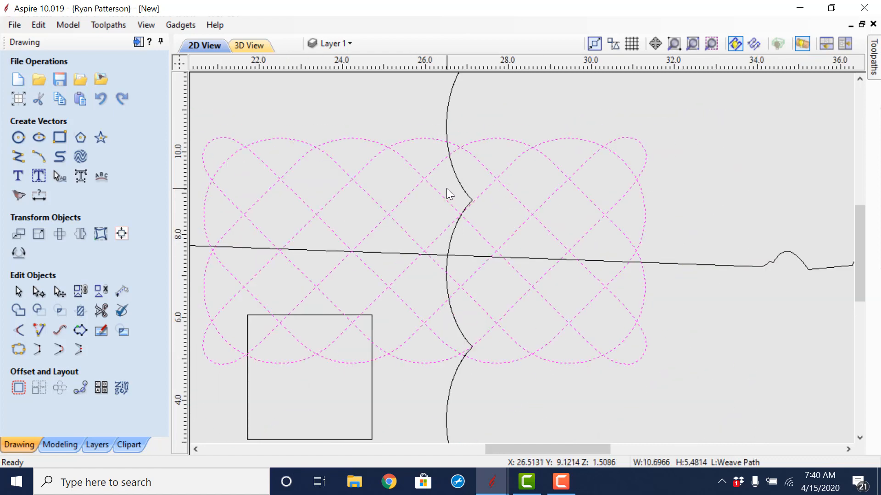
pyautogui.scroll(-2, 459, 190)
pyautogui.scroll(-1, 505, 247)
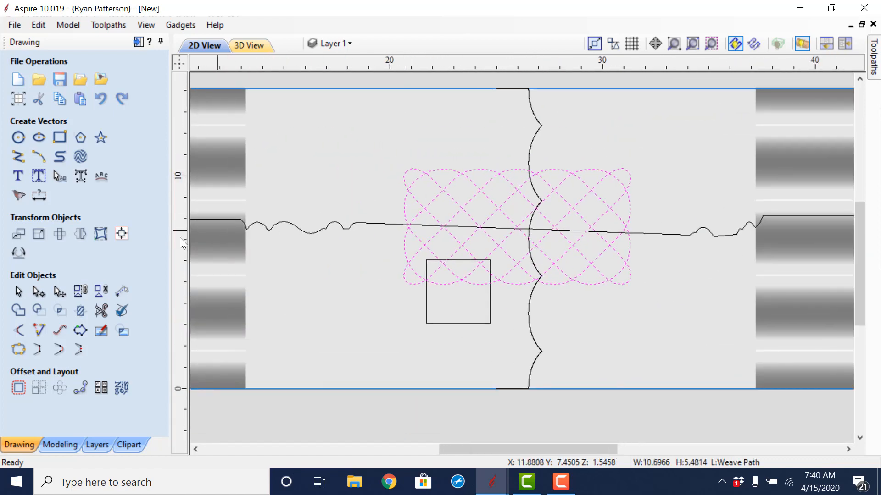
pyautogui.click(42, 238)
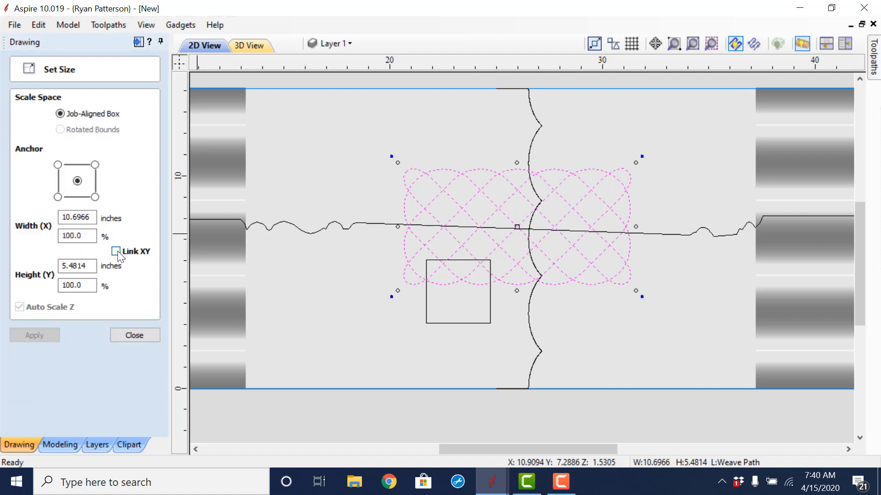
pyautogui.moveTo(93, 270); pyautogui.dragTo(67, 270)
pyautogui.write('y')
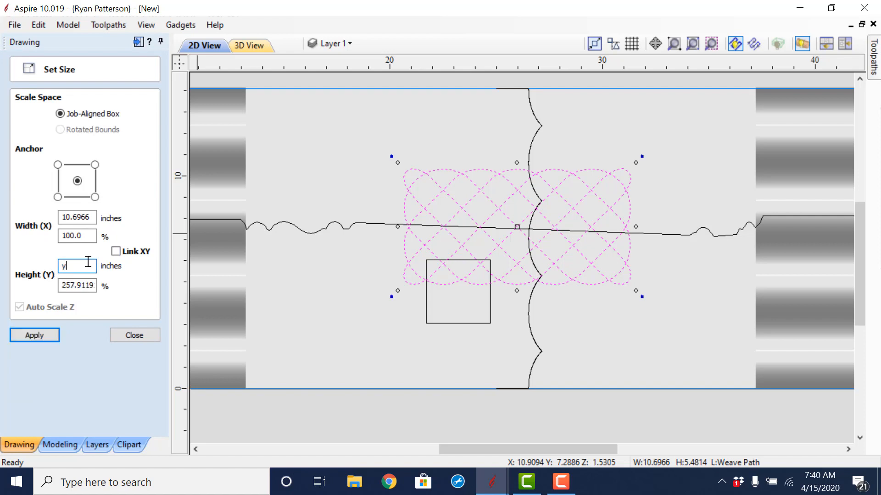
pyautogui.write('=')
pyautogui.click(36, 336)
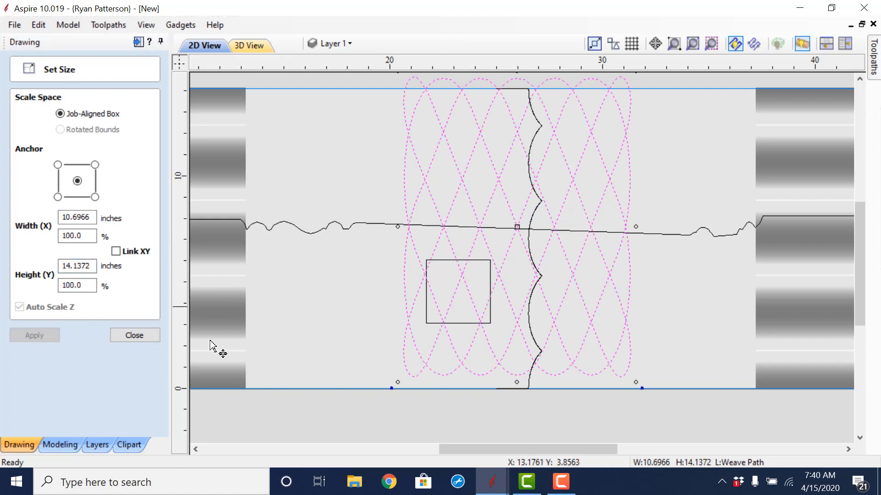
pyautogui.click(139, 334)
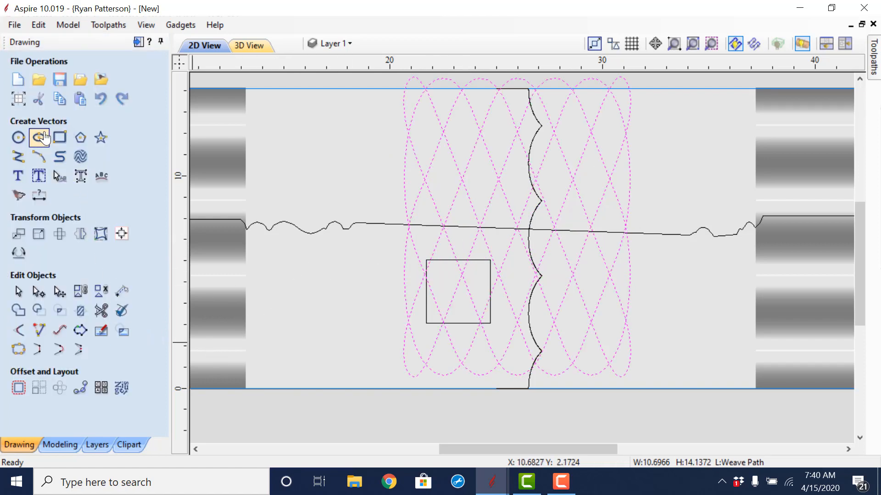
pyautogui.click(25, 96)
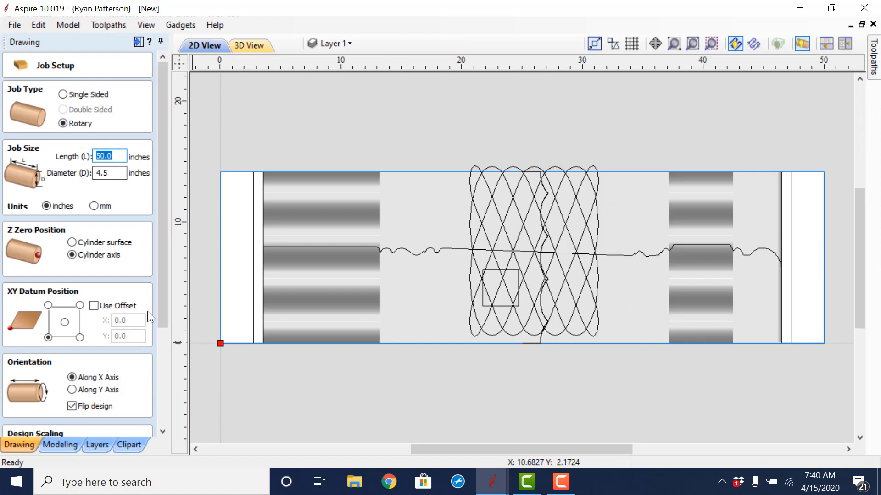
pyautogui.moveTo(164, 265); pyautogui.dragTo(171, 363)
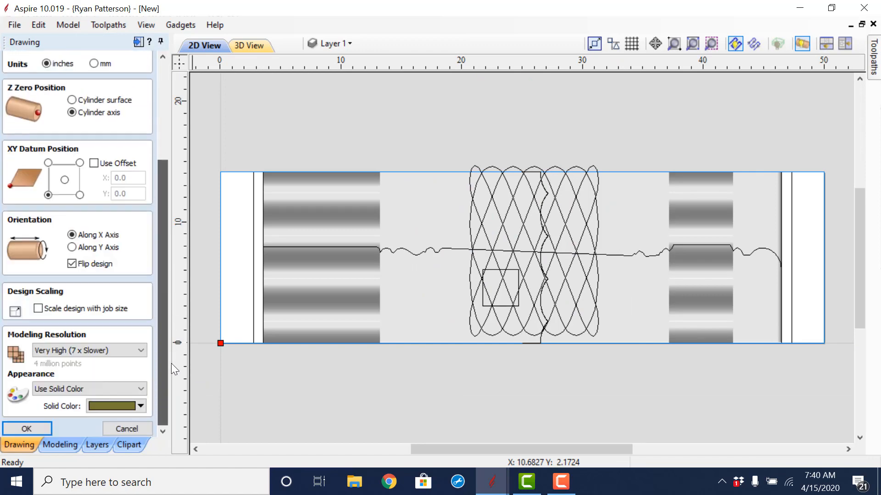
pyautogui.click(139, 432)
# - Centre the weave pattern vertically in the material
pyautogui.click(121, 234)
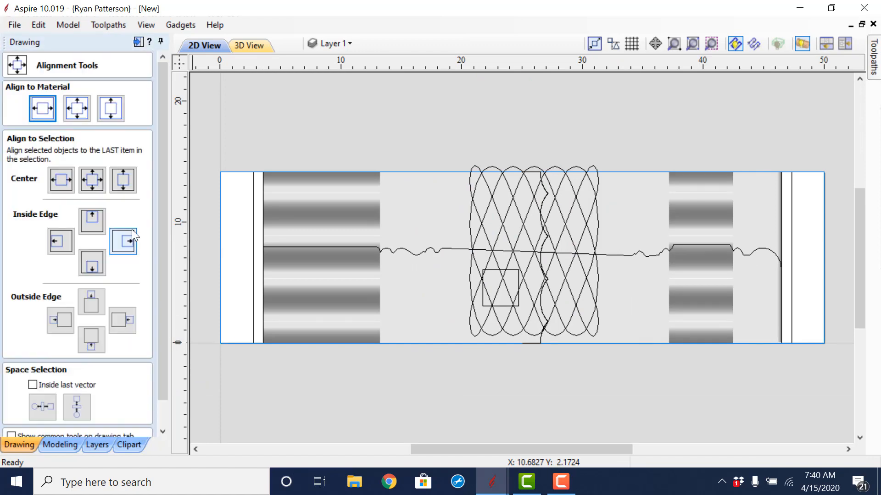
pyautogui.click(598, 220)
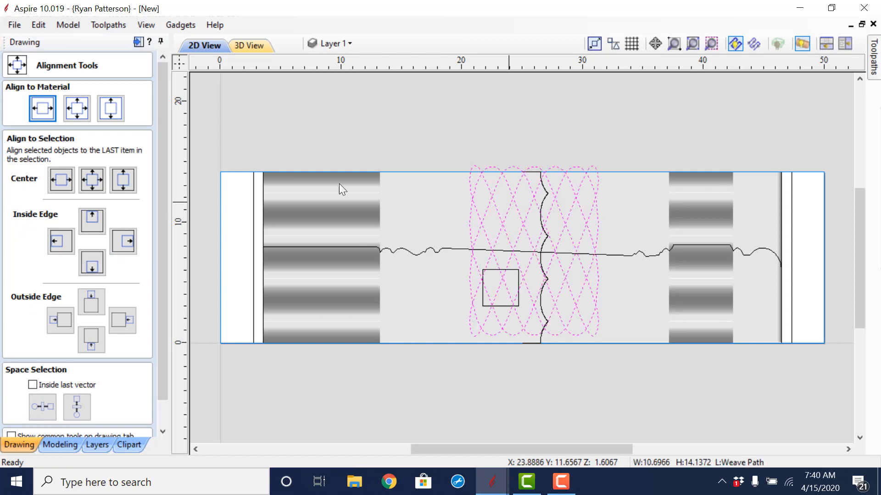
pyautogui.click(111, 108)
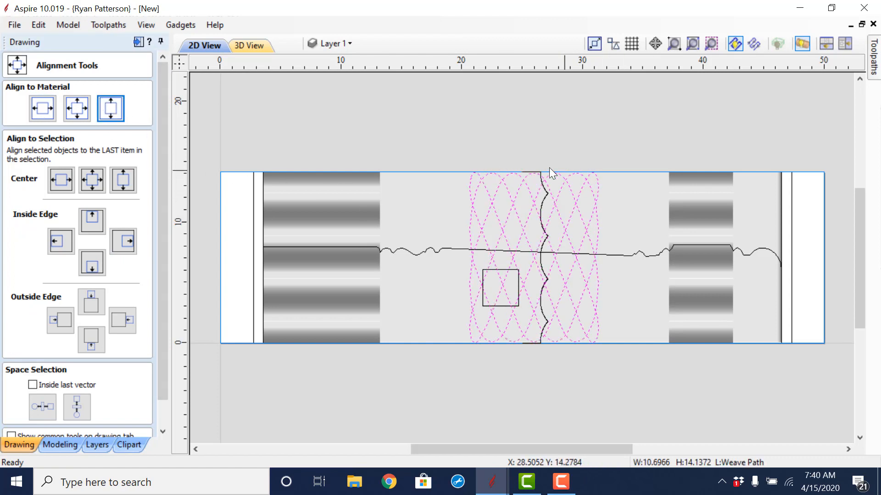
pyautogui.scroll(-2, 166, 322)
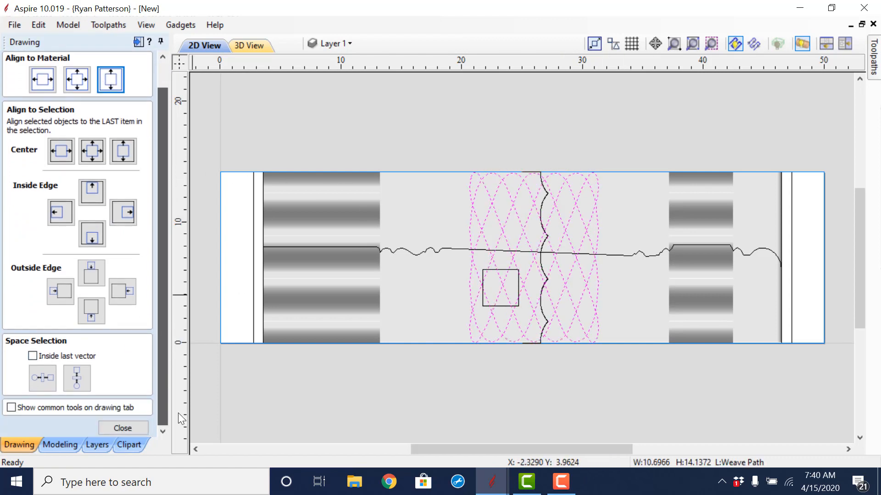
pyautogui.click(138, 428)
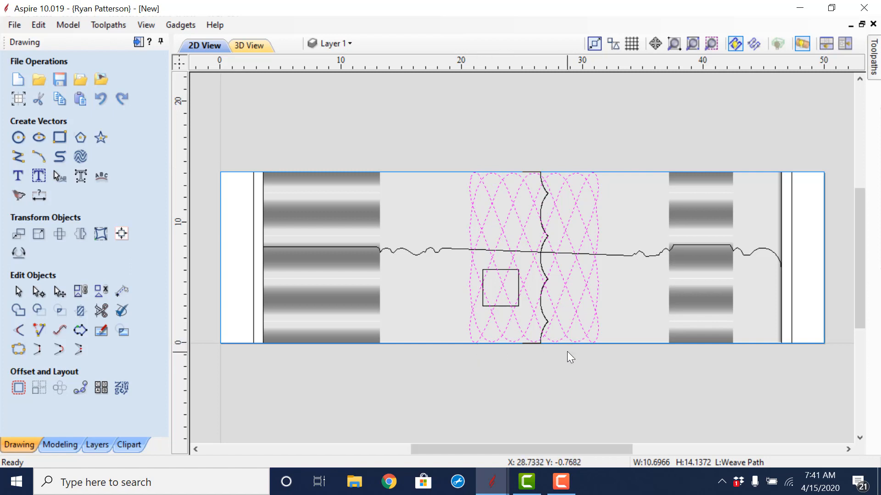
# - Stretch the weave pattern along the banister's length towards its right square section, to about 13.46 inches wide
pyautogui.click(598, 287)
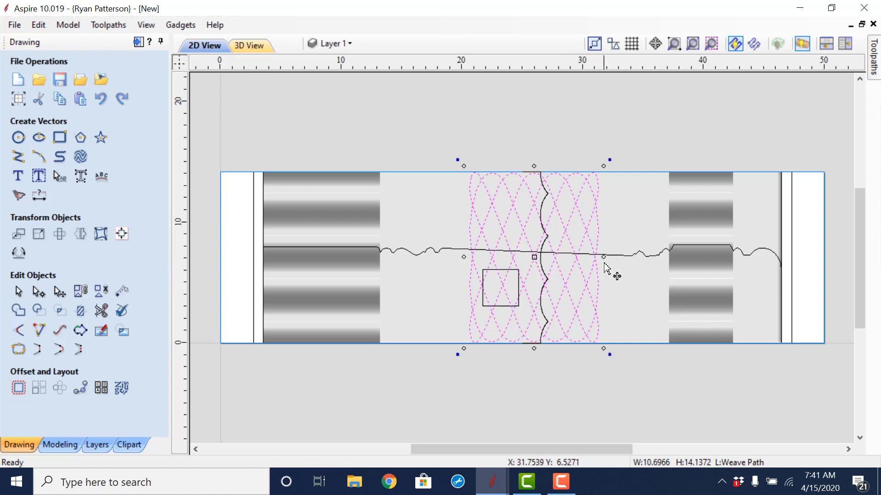
pyautogui.scroll(1, 607, 254)
pyautogui.scroll(1, 607, 254)
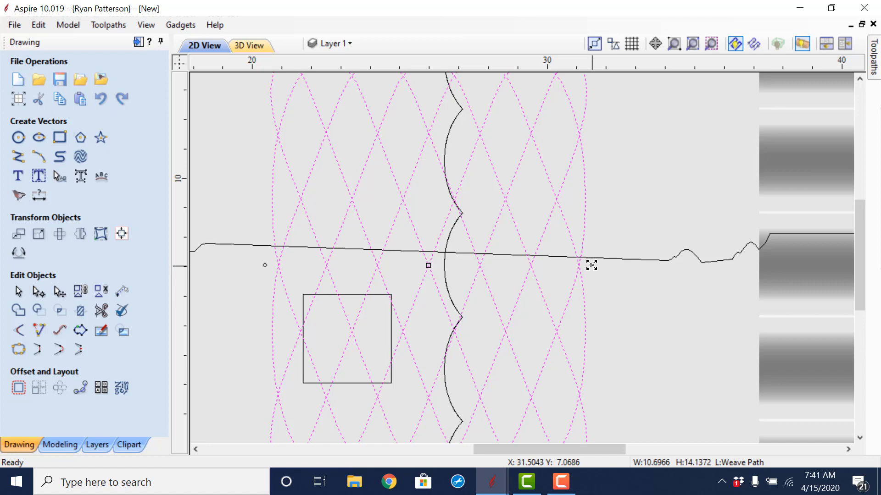
pyautogui.moveTo(591, 265); pyautogui.dragTo(664, 283)
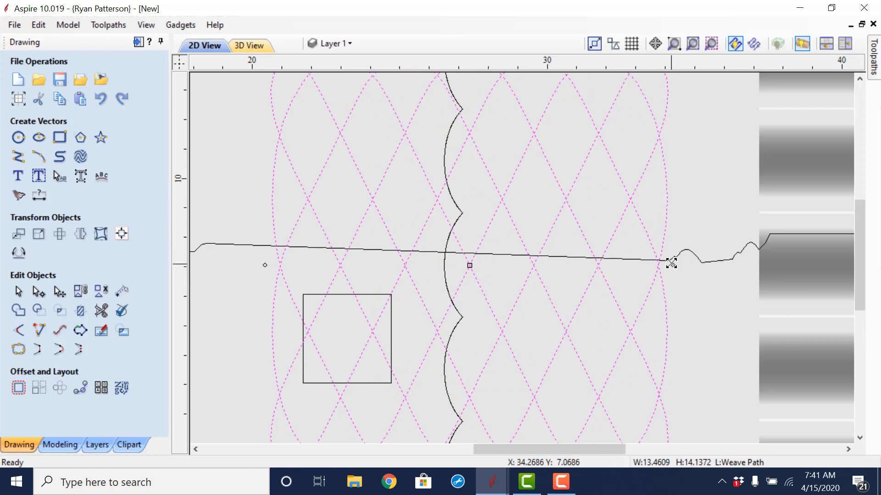
# - Fit the weave pattern's two ends to the tapered section, making it about 15.29 inches wide, and deselect it
pyautogui.moveTo(671, 262); pyautogui.dragTo(657, 262)
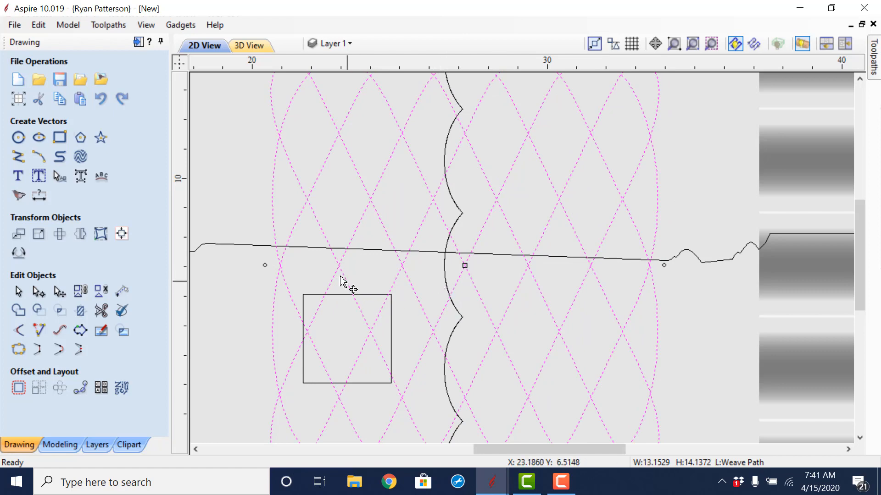
pyautogui.moveTo(344, 275); pyautogui.dragTo(553, 271, button='middle')
pyautogui.scroll(-1, 553, 271)
pyautogui.moveTo(490, 263); pyautogui.dragTo(440, 264)
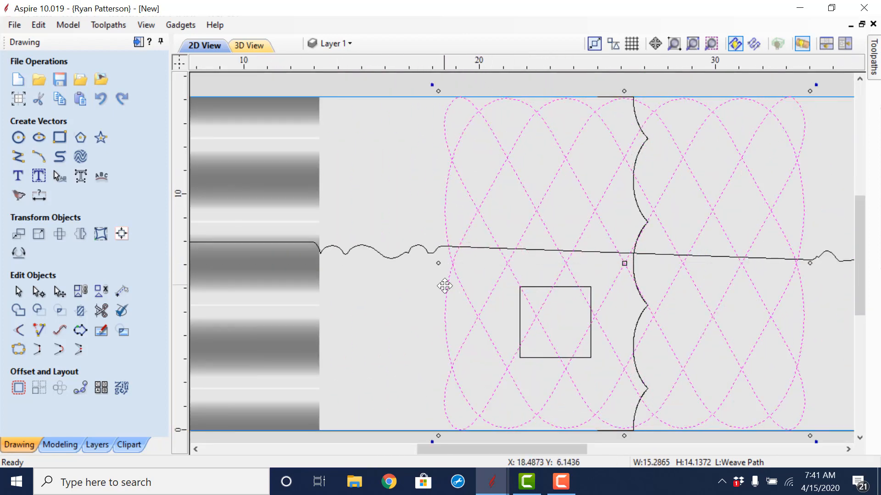
pyautogui.scroll(-2, 444, 286)
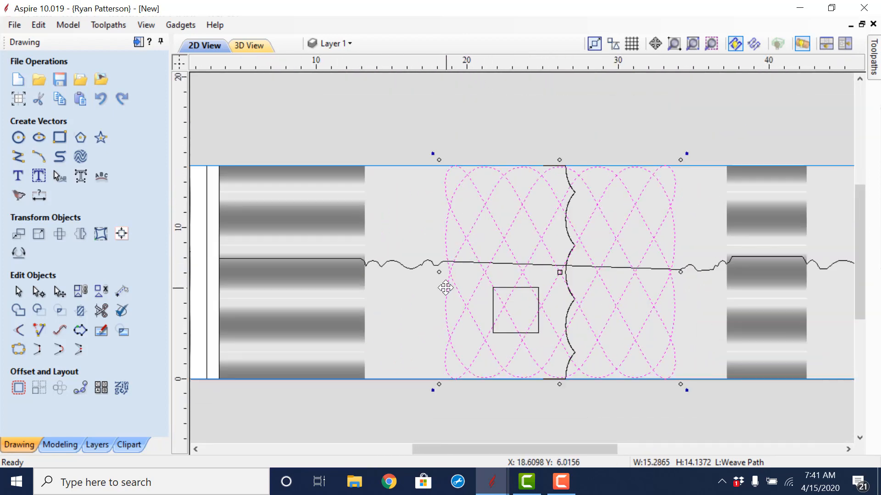
pyautogui.click(645, 125)
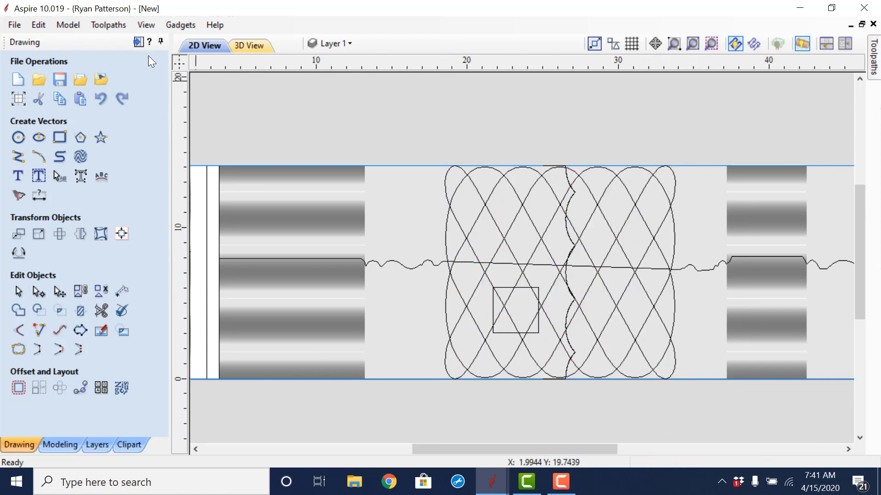
# - Calculate a 2D profile toolpath on the weave vectors, 0.0625 inches deep with the 60-degree 1-inch V-Bit
pyautogui.click(137, 42)
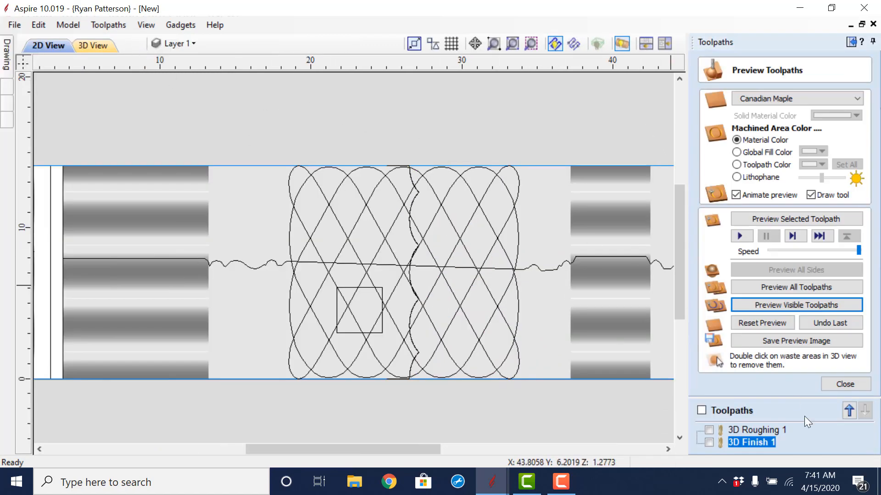
pyautogui.click(854, 383)
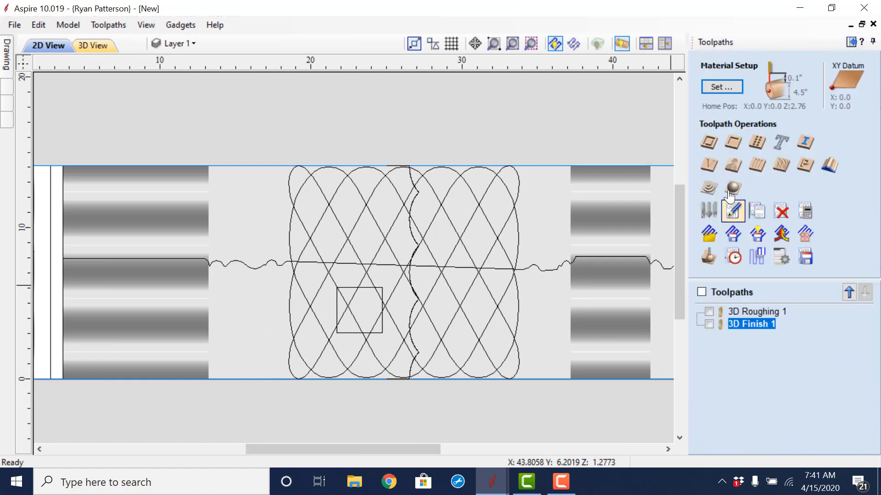
pyautogui.click(709, 143)
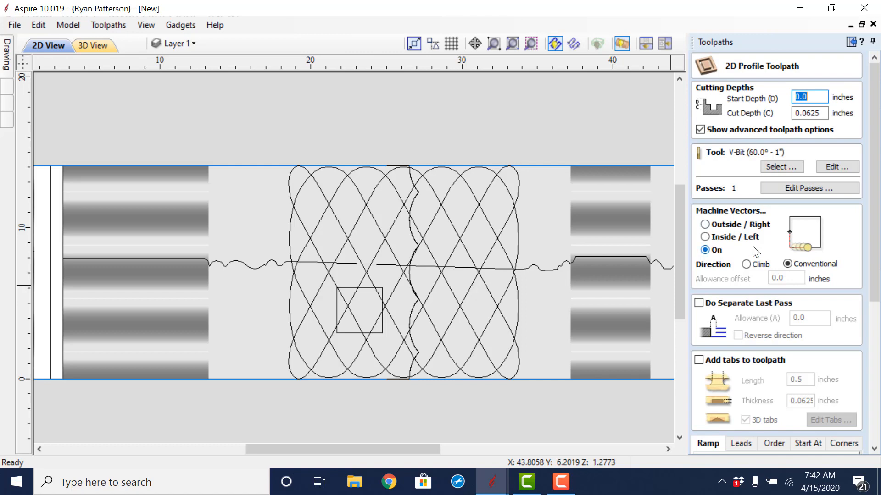
pyautogui.moveTo(875, 219); pyautogui.dragTo(875, 359)
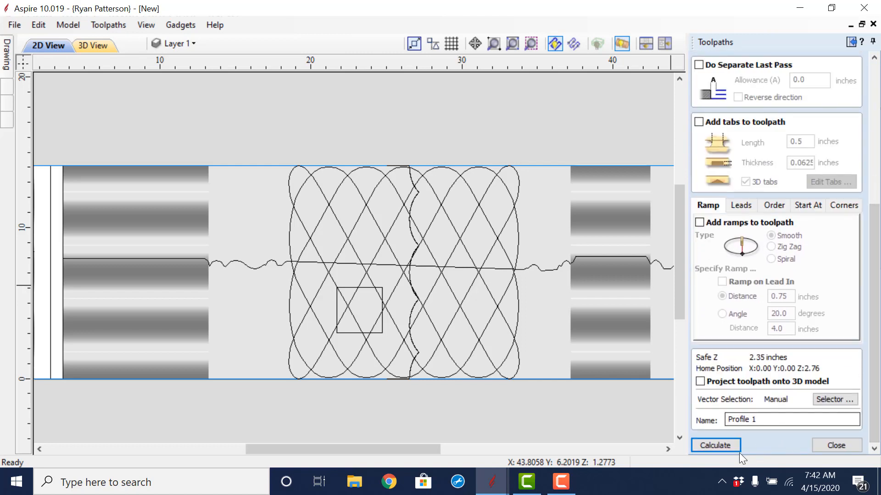
pyautogui.click(734, 451)
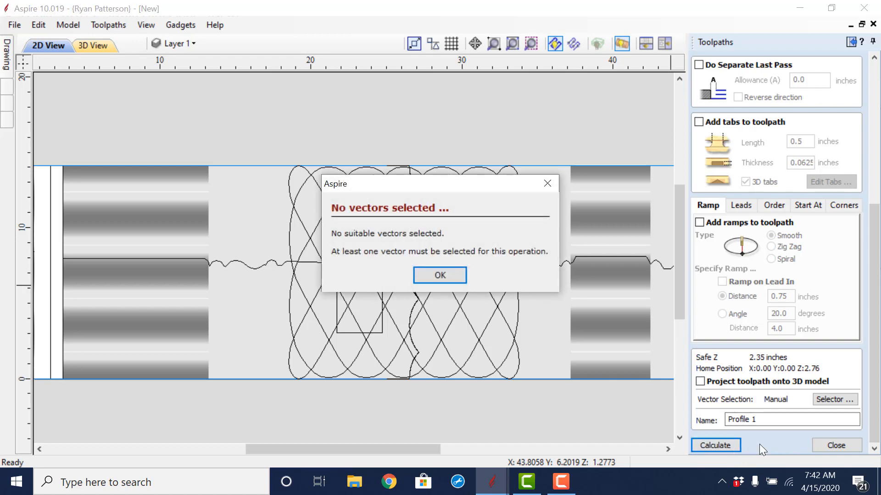
pyautogui.click(439, 276)
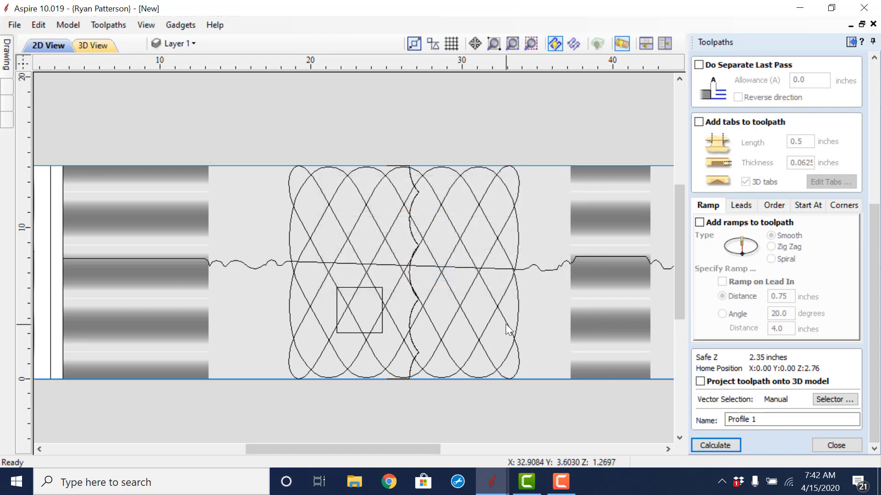
pyautogui.click(501, 323)
pyautogui.click(708, 445)
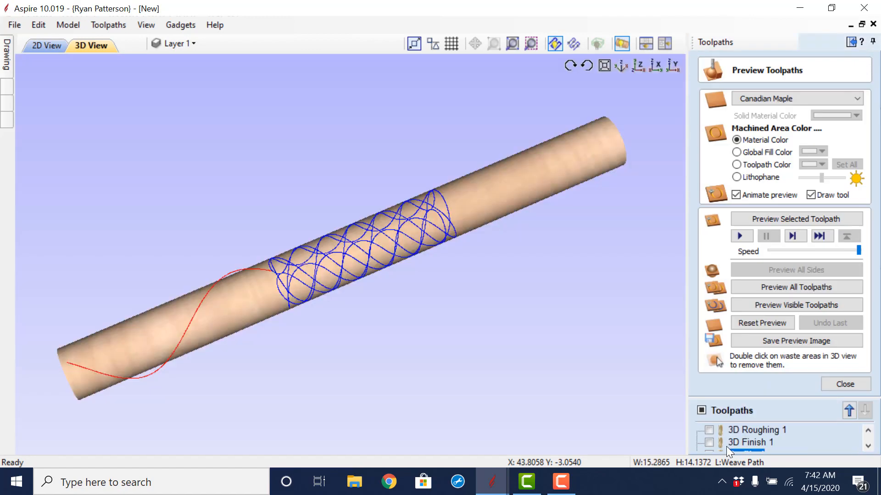
# - Preview all toolpaths on the stock, then display the weave's profile toolpath over the 3D model
pyautogui.click(791, 289)
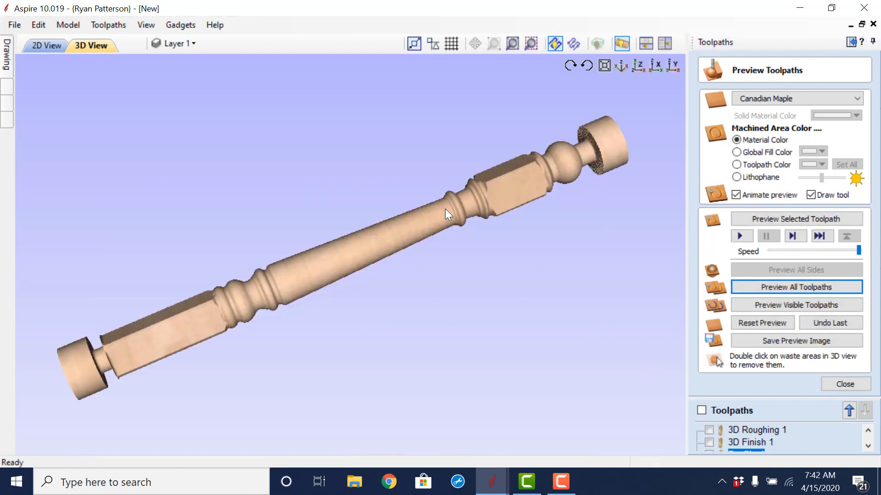
pyautogui.click(853, 387)
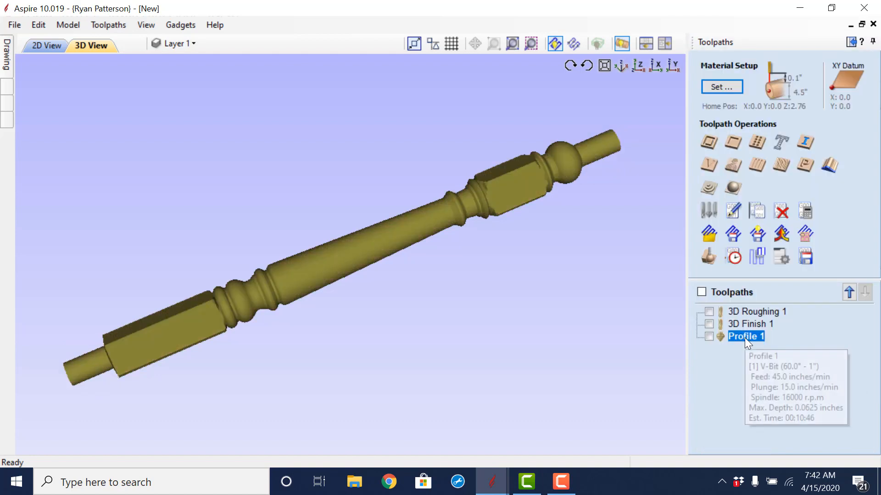
pyautogui.click(709, 336)
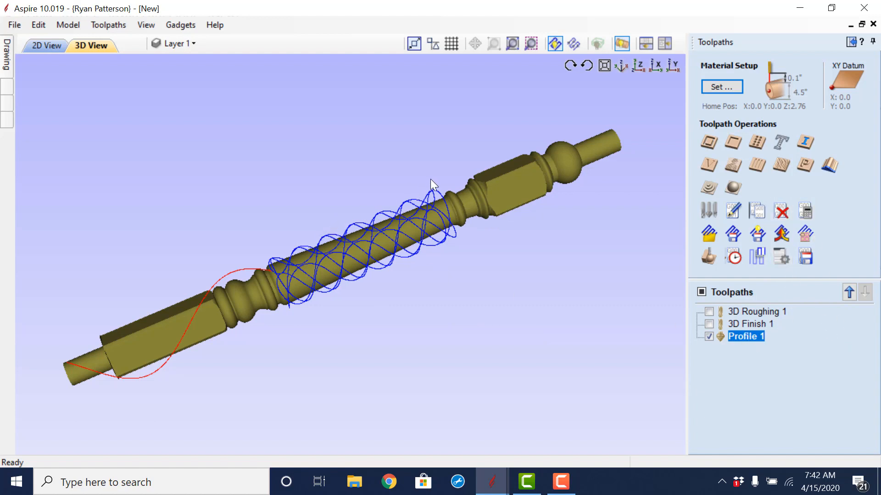
# - Edit the weave's profile toolpath to project onto the 3D model and recalculate it
pyautogui.doubleClick(739, 337)
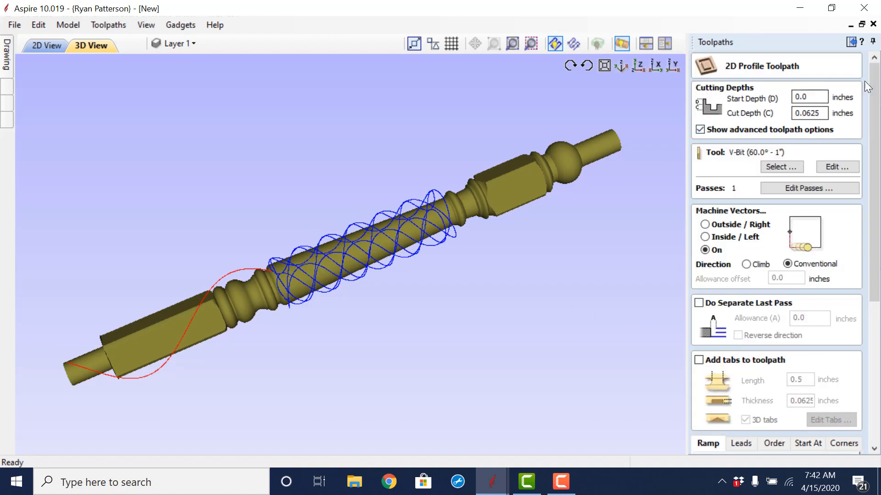
pyautogui.moveTo(876, 96); pyautogui.dragTo(879, 267)
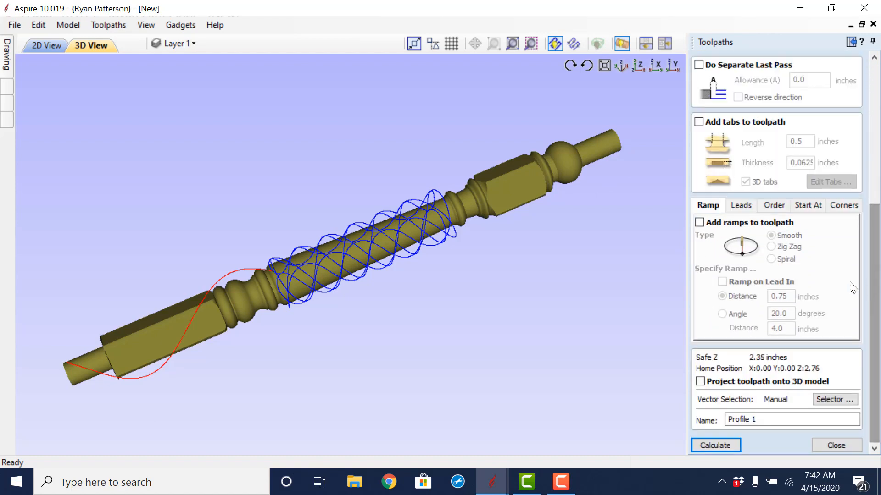
pyautogui.click(700, 382)
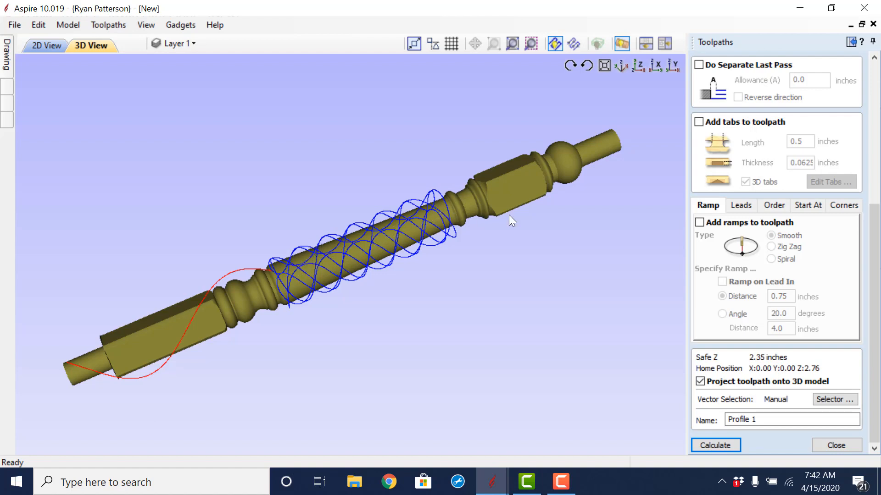
pyautogui.click(724, 444)
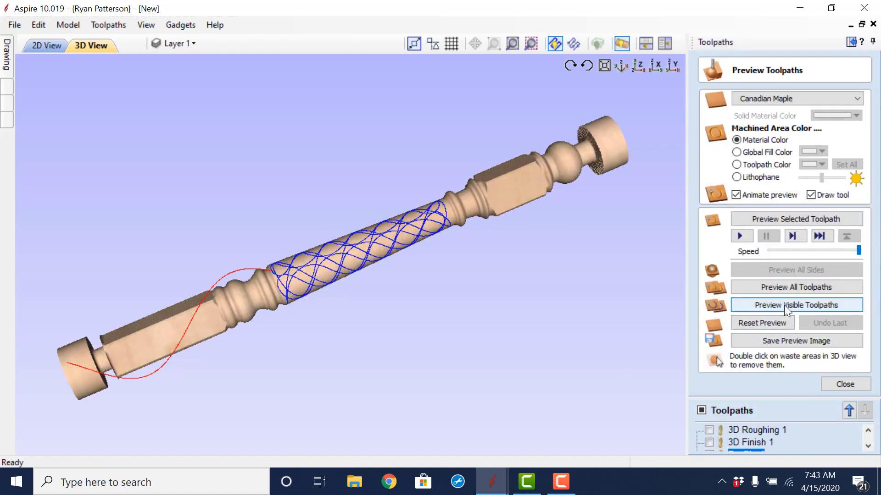
# - Preview all toolpaths and examine the carved weave around the tapered middle section
pyautogui.click(786, 291)
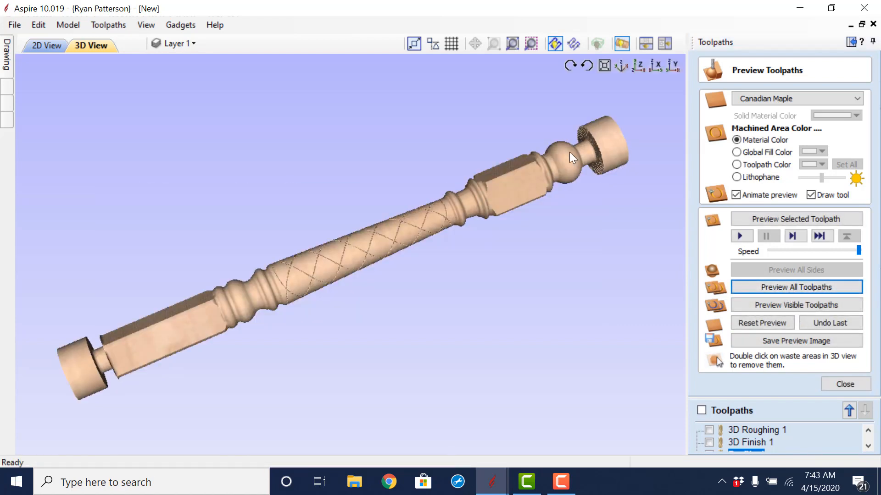
pyautogui.scroll(3, 362, 248)
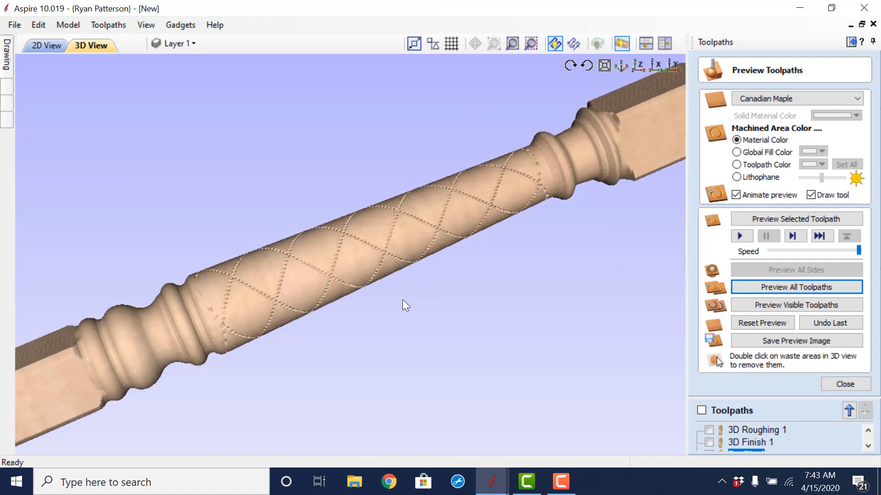
pyautogui.scroll(2, 403, 302)
pyautogui.moveTo(436, 362)
pyautogui.mouseDown()
pyautogui.moveTo(362, 172)
pyautogui.moveTo(417, 246)
pyautogui.moveTo(359, 157)
pyautogui.moveTo(392, 142)
pyautogui.moveTo(365, 190)
pyautogui.moveTo(309, 111)
pyautogui.moveTo(440, 255)
pyautogui.moveTo(359, 188)
pyautogui.moveTo(346, 129)
pyautogui.moveTo(365, 171)
pyautogui.mouseUp()
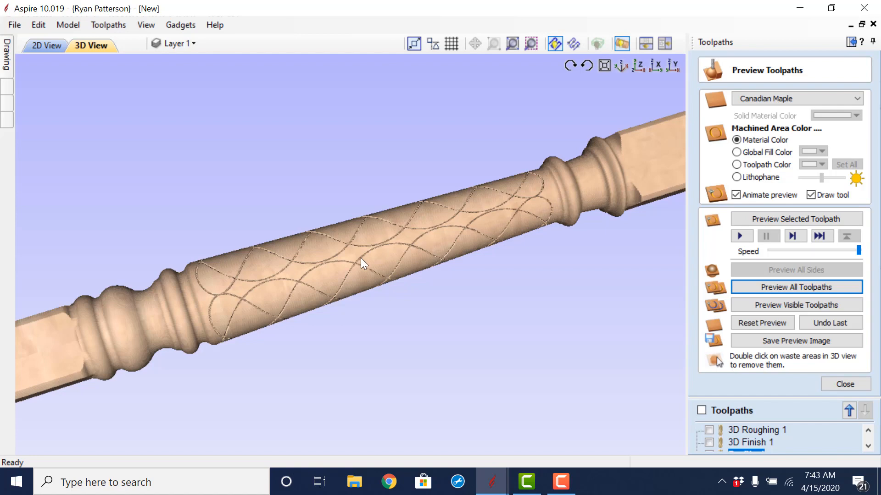
pyautogui.moveTo(398, 207); pyautogui.dragTo(482, 482)
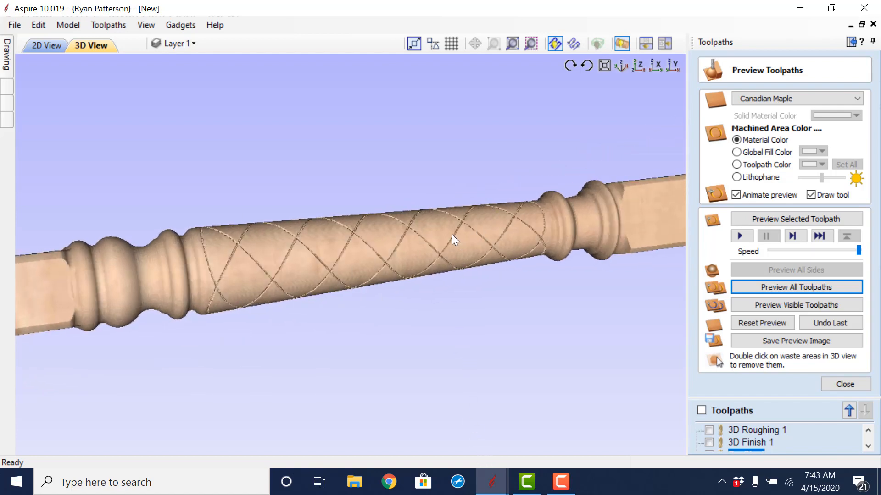
# - Halve the weave pattern's height to 7.0686 inches in the 2D view, leaving width and height unlinked
pyautogui.click(65, 48)
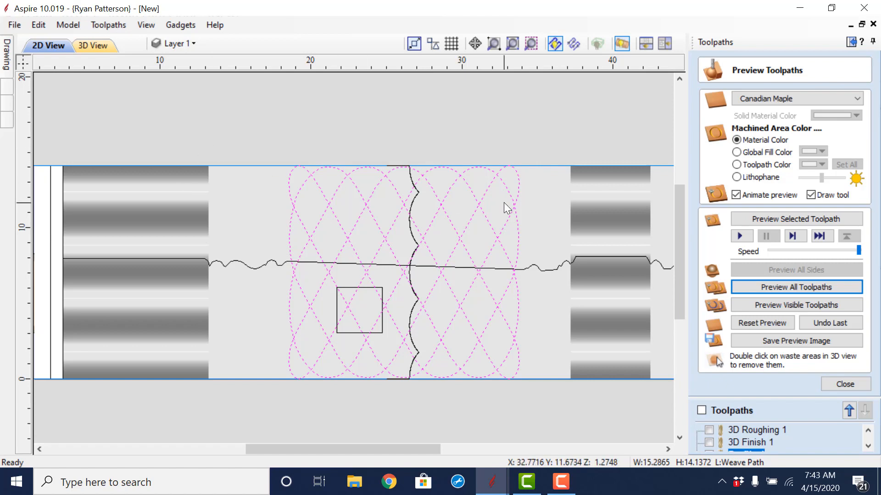
pyautogui.click(856, 42)
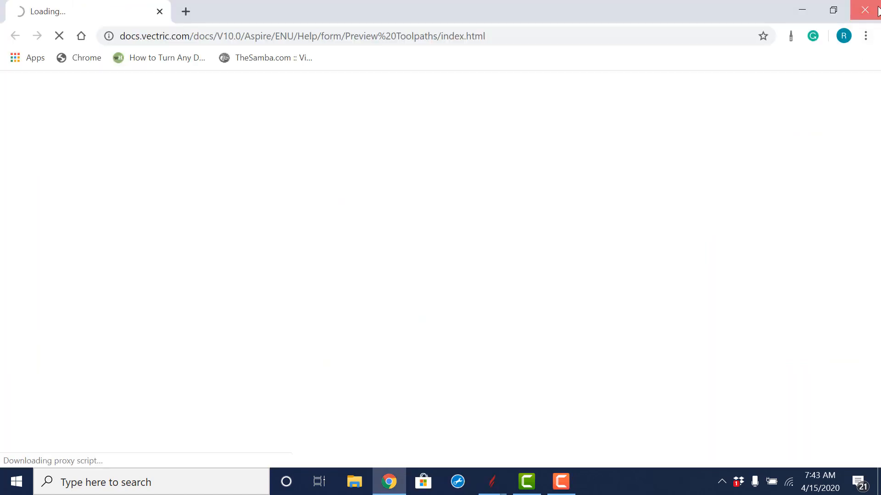
pyautogui.click(868, 6)
pyautogui.click(850, 42)
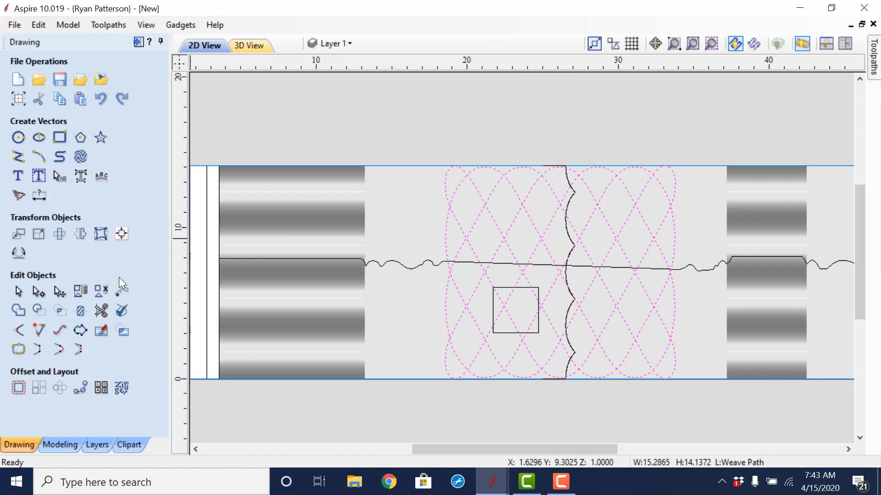
pyautogui.click(38, 240)
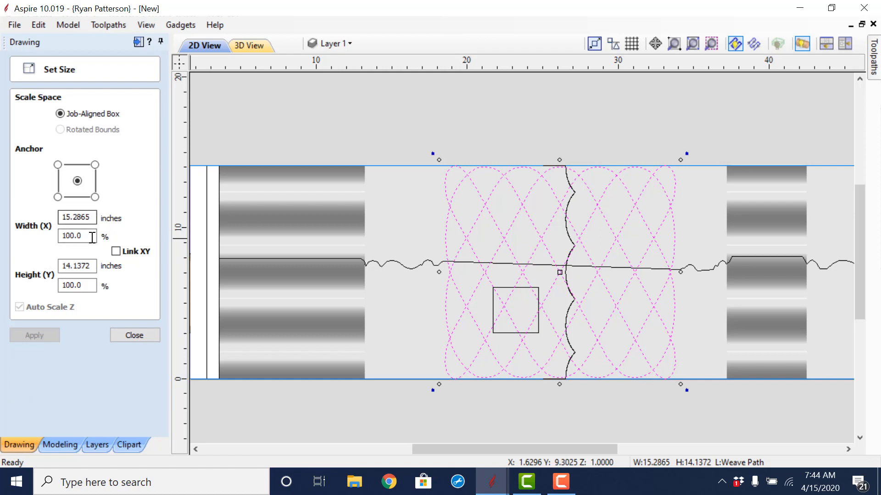
pyautogui.click(82, 270)
pyautogui.write('/2')
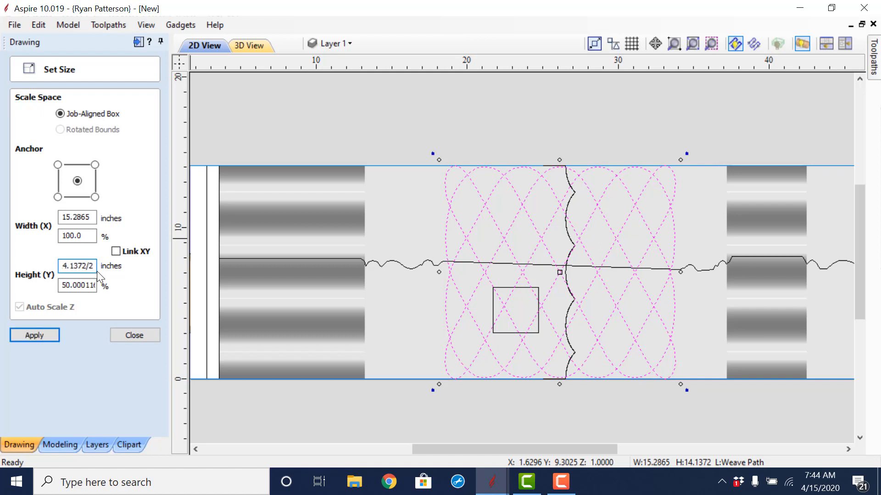
pyautogui.press('=')
pyautogui.click(50, 337)
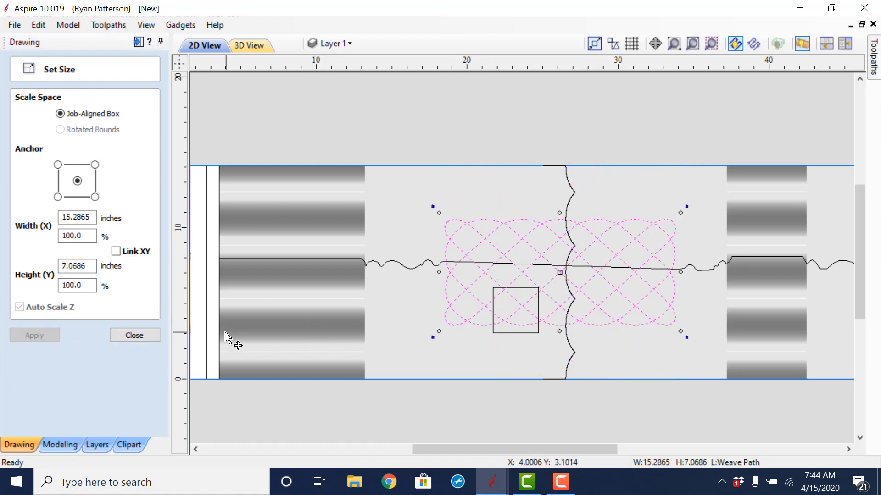
pyautogui.click(131, 334)
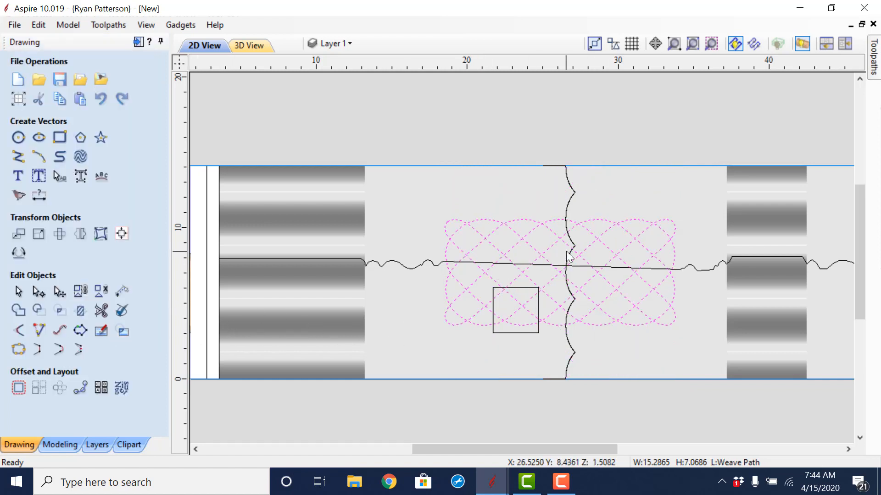
# - Move the weave pattern to an absolute Y position of 0, anchored at its lower-left corner
pyautogui.click(541, 225)
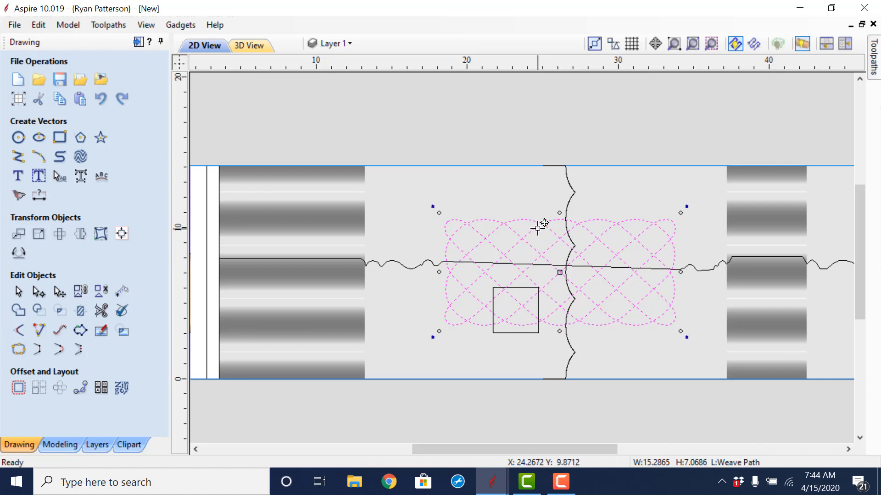
pyautogui.click(19, 234)
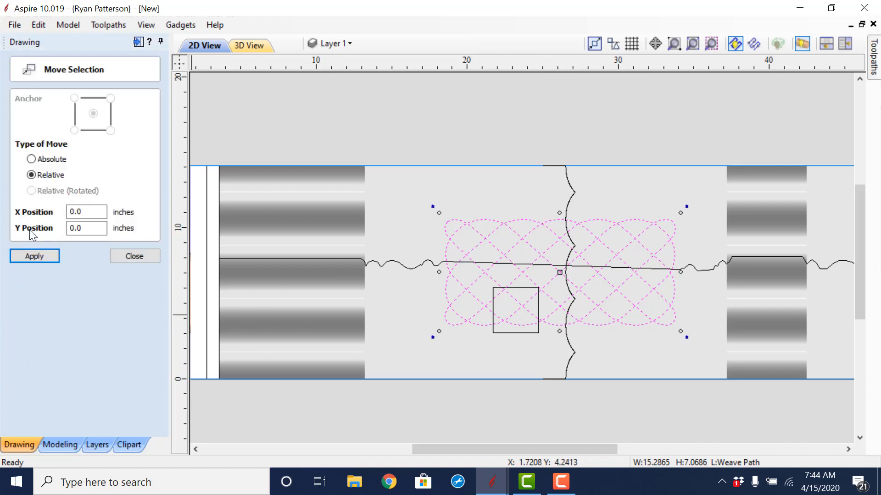
pyautogui.click(31, 159)
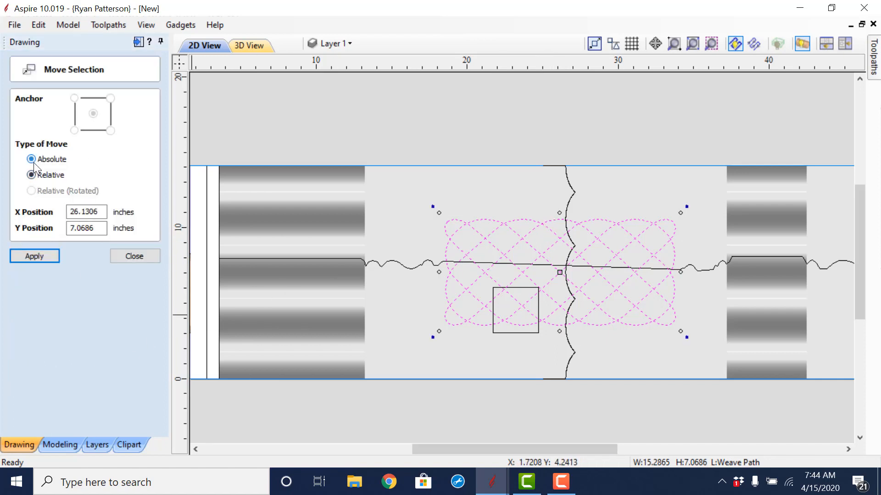
pyautogui.click(74, 130)
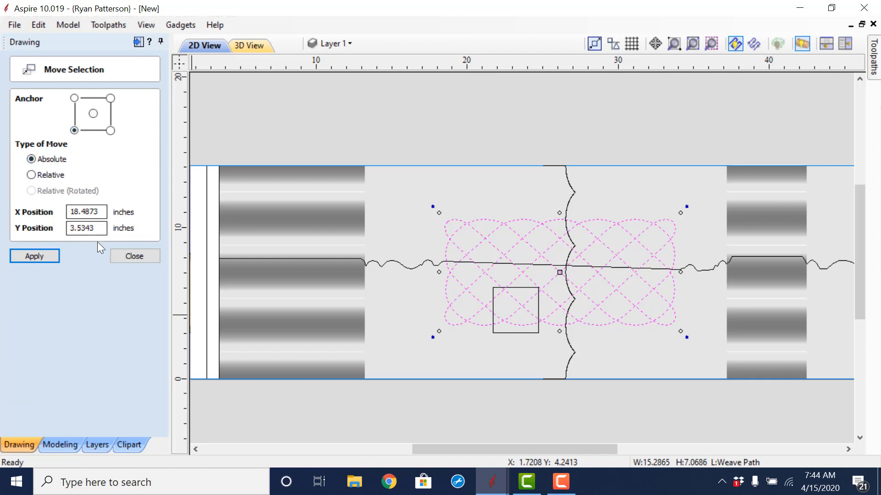
pyautogui.doubleClick(72, 228)
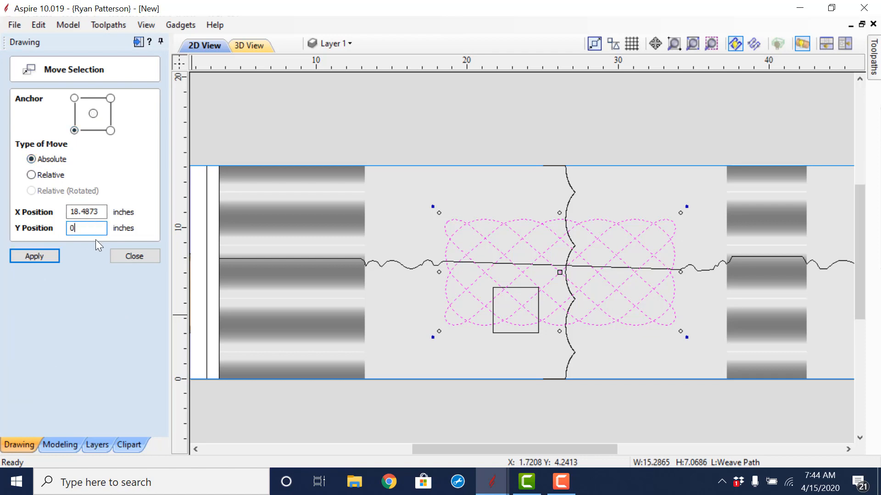
pyautogui.click(48, 257)
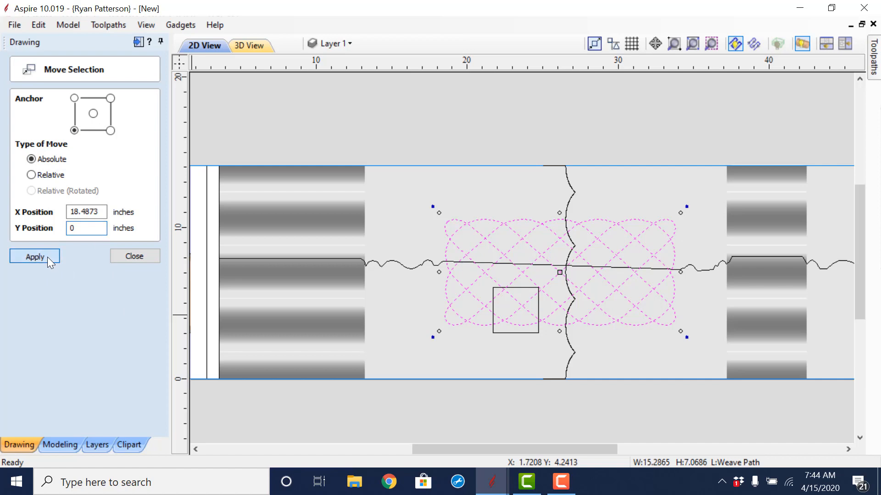
# - Move the weave pattern to an absolute Y position of 14.1372 inches, anchored at its upper-left corner
pyautogui.click(149, 255)
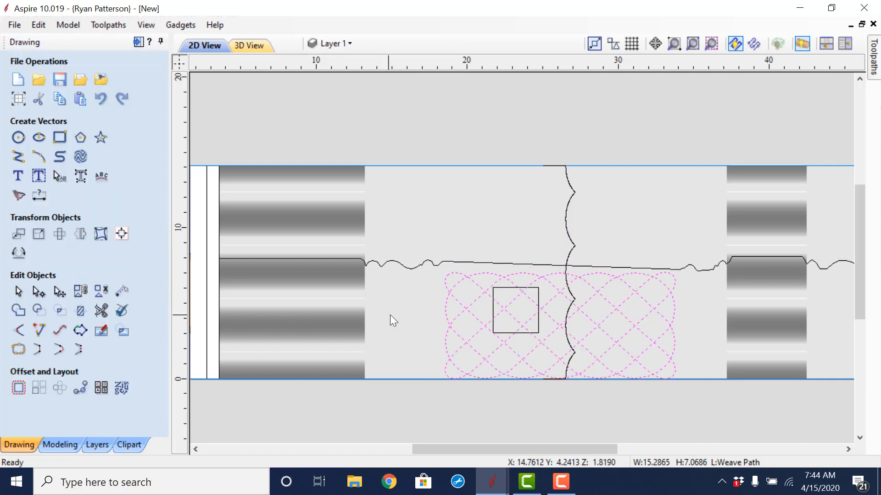
pyautogui.click(477, 295)
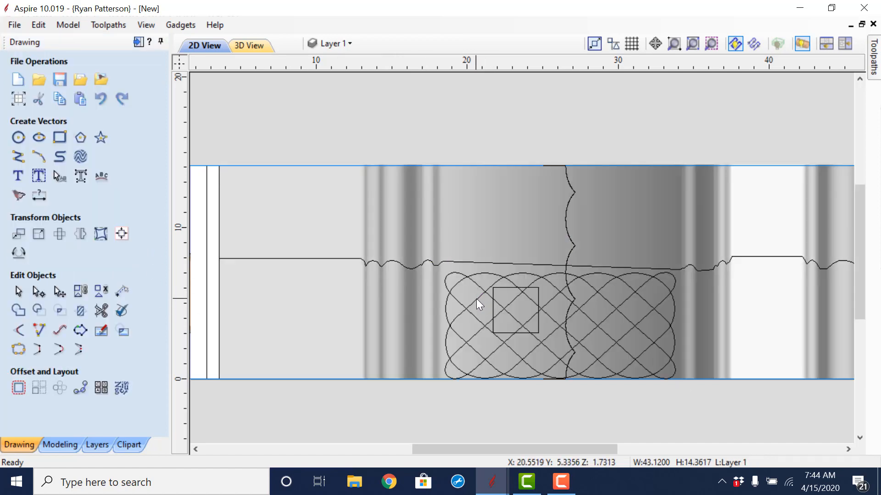
pyautogui.click(476, 299)
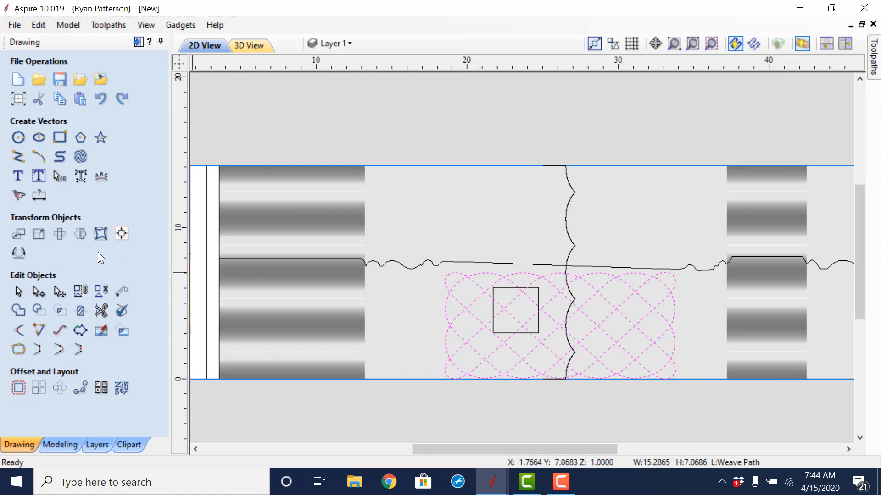
pyautogui.click(19, 235)
pyautogui.click(74, 98)
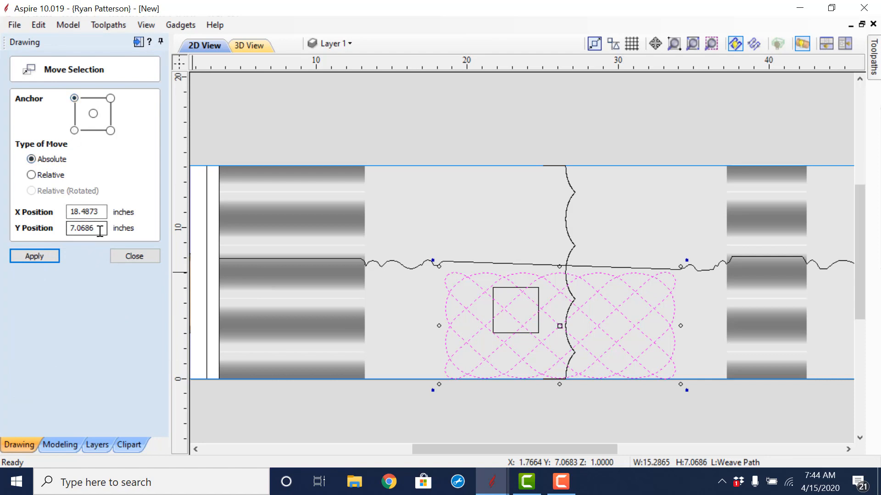
pyautogui.moveTo(100, 231); pyautogui.dragTo(51, 227)
pyautogui.write('y')
pyautogui.press('BackSpace')
pyautogui.write('14.1372')
pyautogui.click(34, 256)
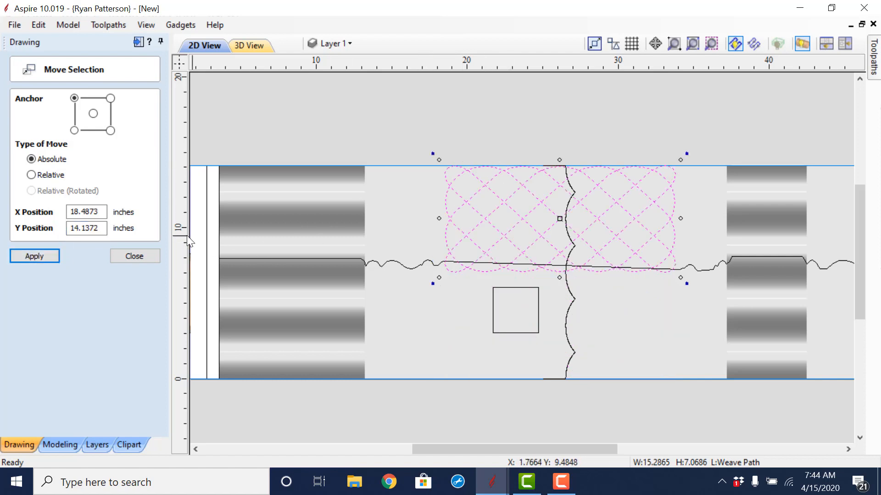
pyautogui.click(135, 256)
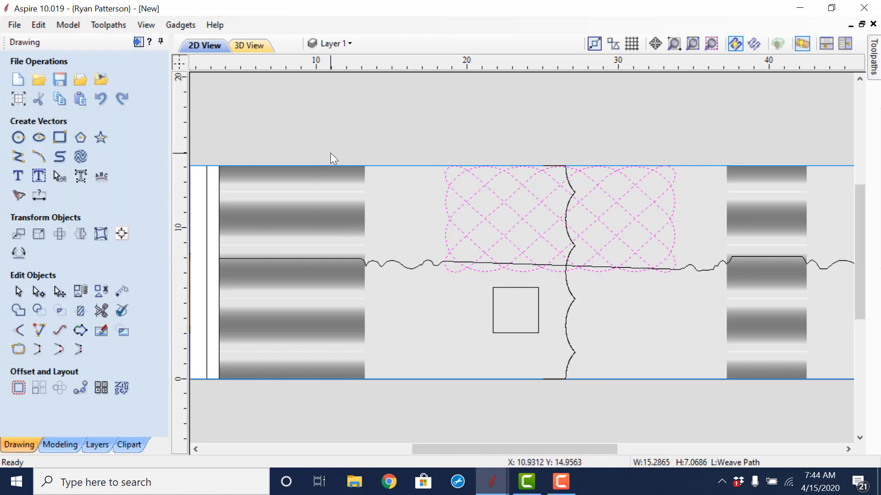
# - Paste a copy of the weave pattern into the lower half of the work area, directly below the moved one
pyautogui.hotkey('ctrl', 'v')
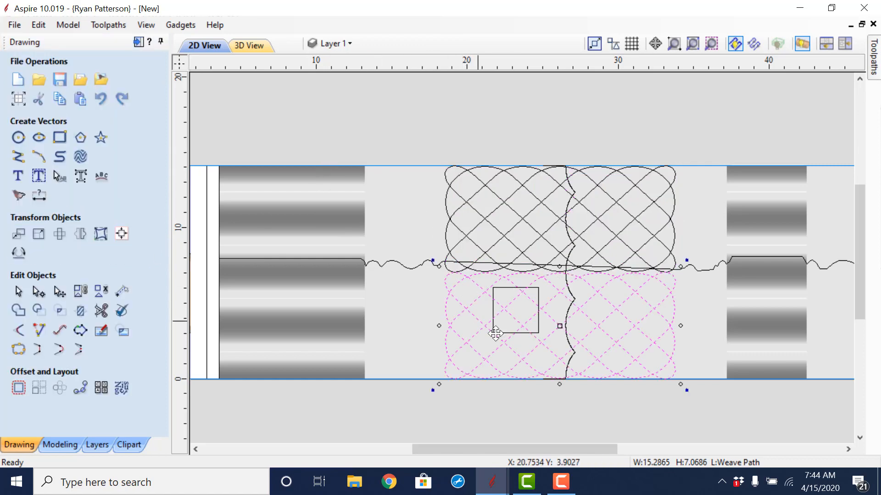
pyautogui.click(625, 145)
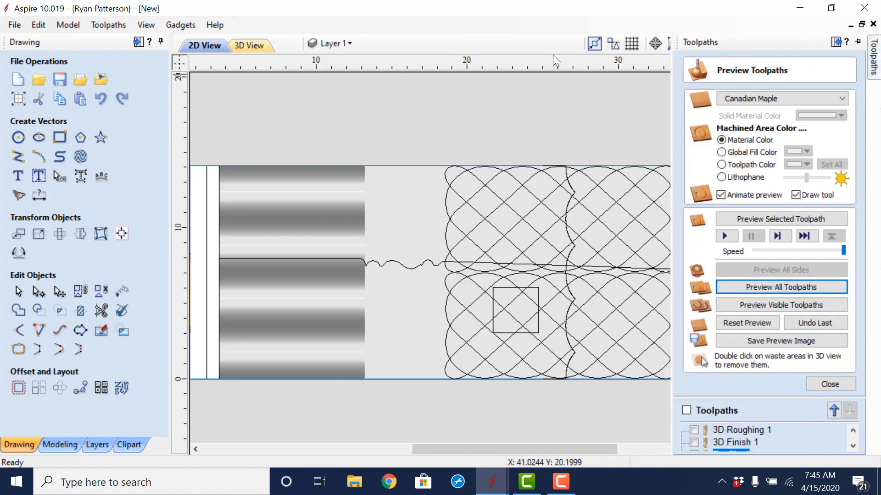
# - Edit the weave's profile toolpath to include both the upper and lower weave patterns and recalculate it
pyautogui.click(139, 43)
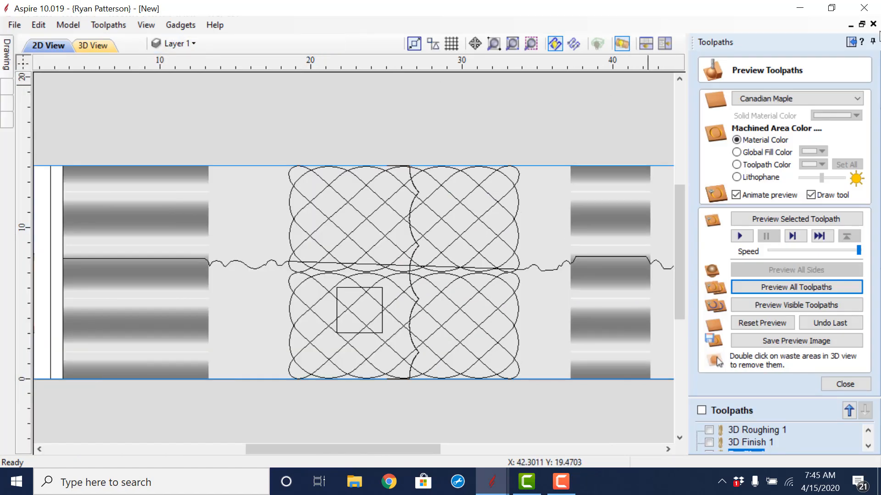
pyautogui.click(846, 384)
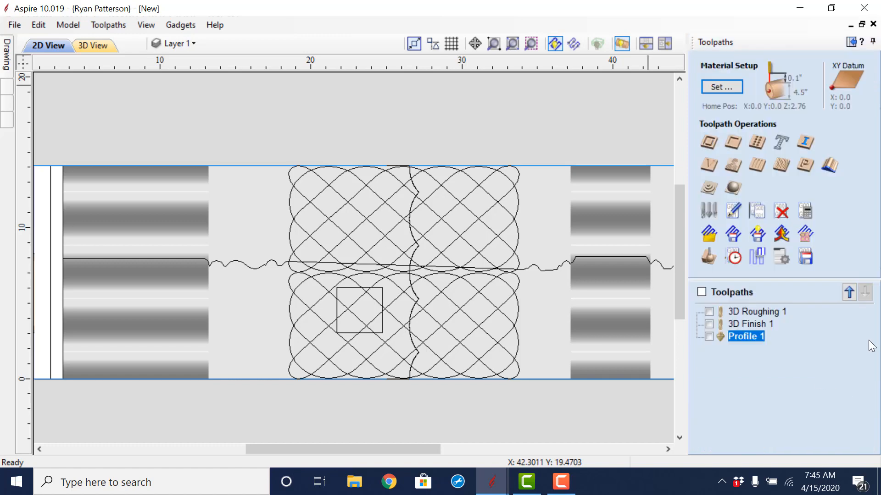
pyautogui.click(749, 337)
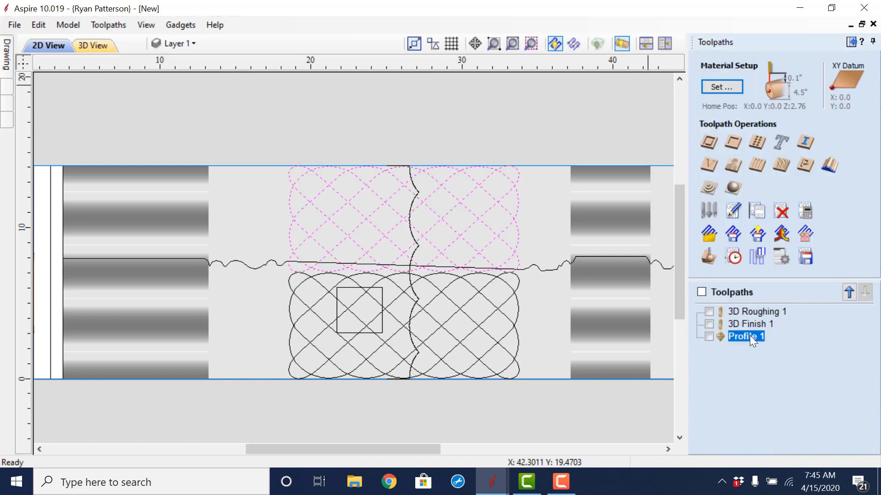
pyautogui.doubleClick(749, 334)
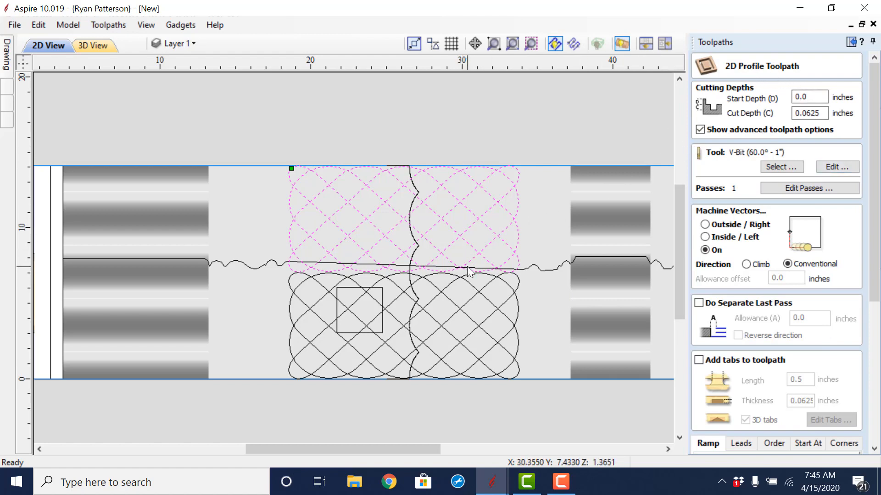
pyautogui.keyDown('shift'); pyautogui.click(472, 296); pyautogui.keyUp('shift')
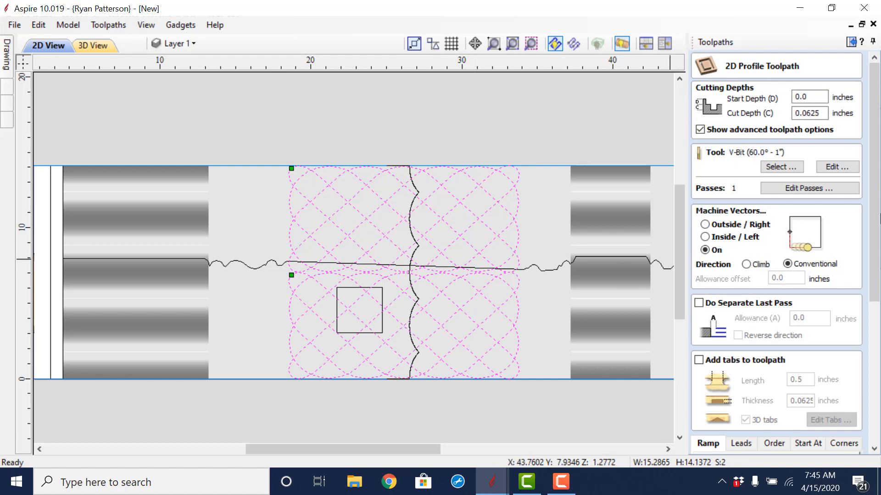
pyautogui.moveTo(876, 211); pyautogui.dragTo(875, 384)
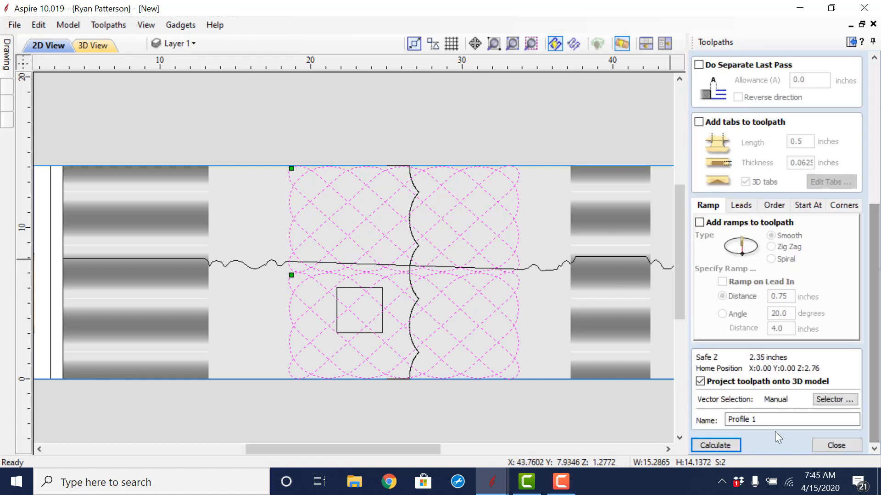
pyautogui.click(729, 445)
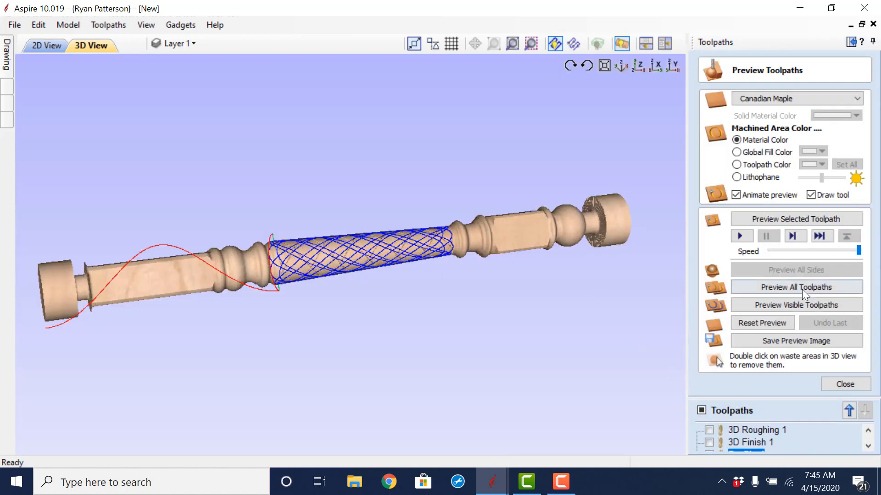
# - Reset and rerun the preview of all toolpaths and examine the two weave patterns carved around the tapered middle section
pyautogui.click(769, 323)
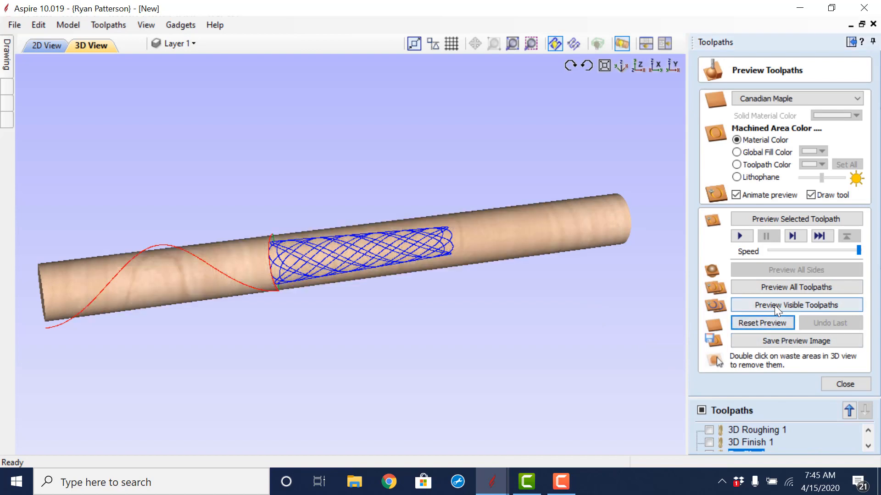
pyautogui.click(783, 287)
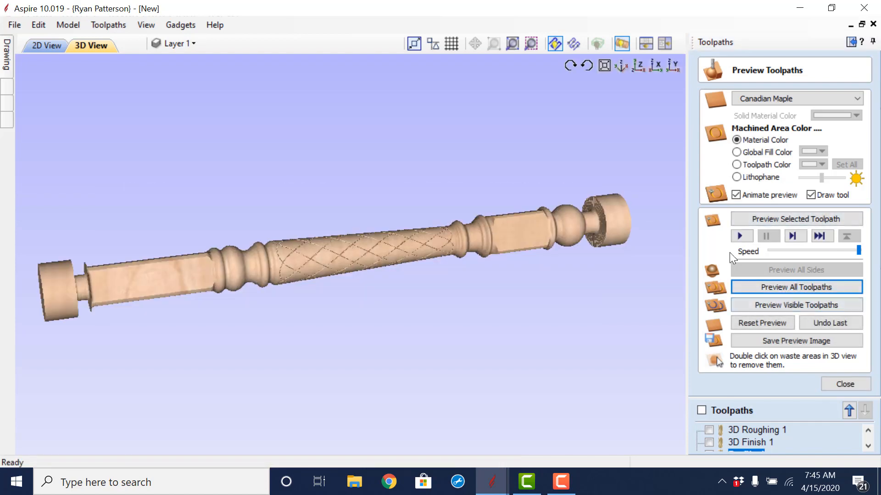
pyautogui.moveTo(404, 279); pyautogui.dragTo(376, 132)
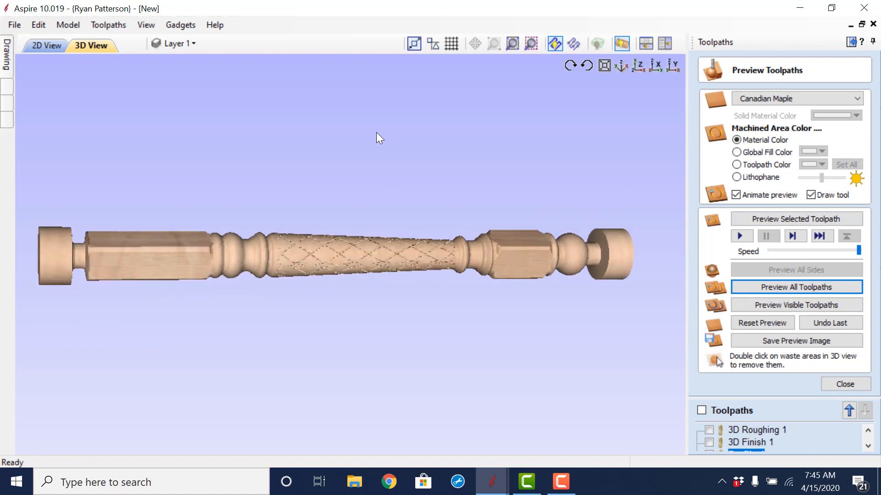
pyautogui.moveTo(427, 271); pyautogui.dragTo(386, 179)
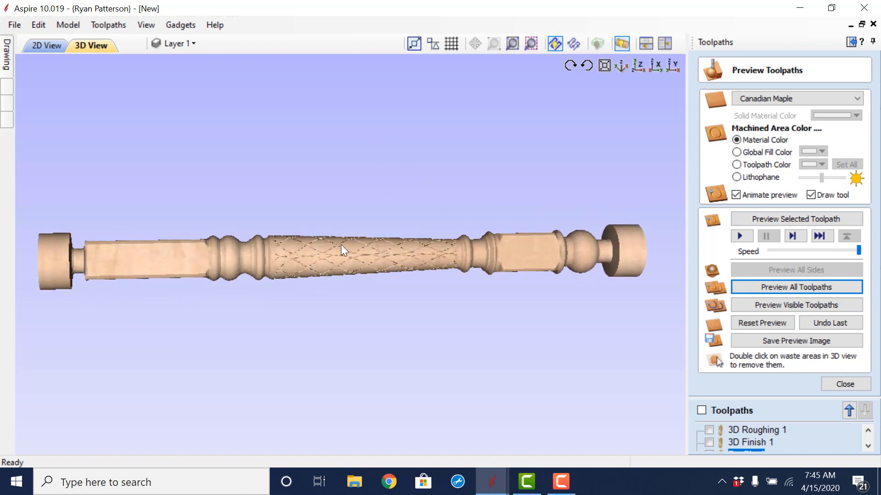
pyautogui.scroll(5, 341, 244)
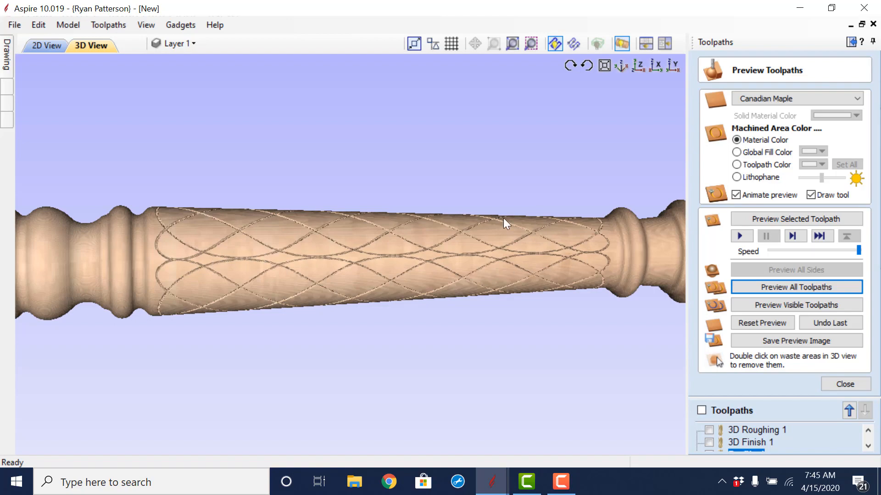
pyautogui.moveTo(503, 218); pyautogui.dragTo(404, 391)
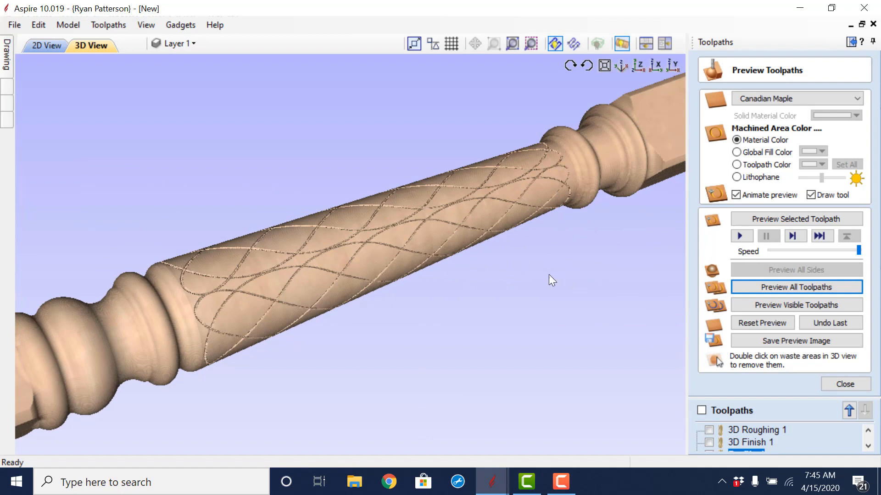
pyautogui.scroll(-3, 546, 274)
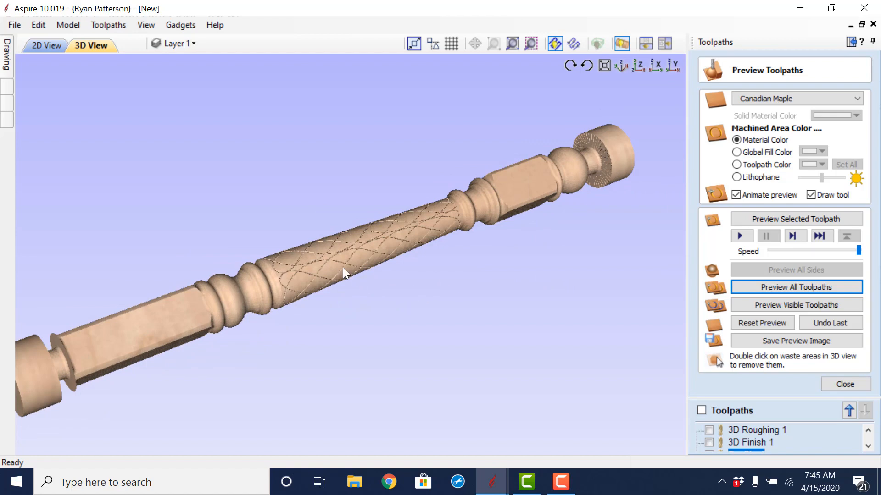
pyautogui.moveTo(326, 296); pyautogui.dragTo(367, 276)
pyautogui.moveTo(235, 324); pyautogui.dragTo(252, 348)
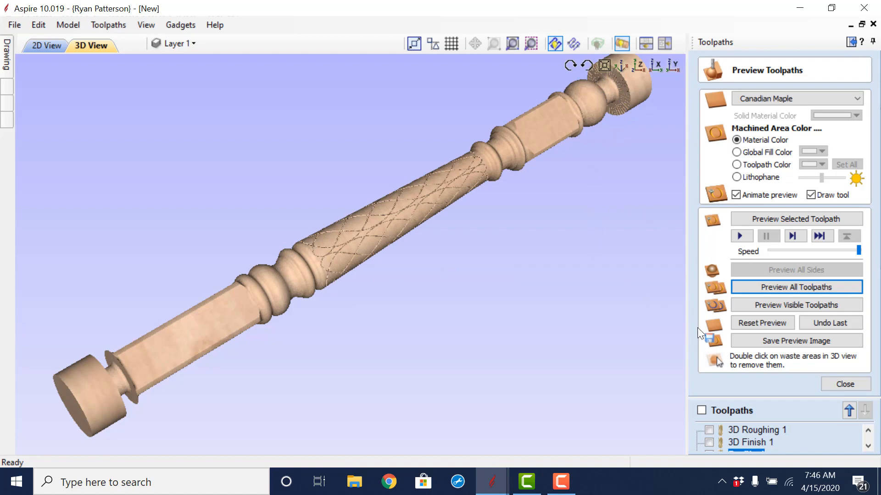
pyautogui.click(560, 484)
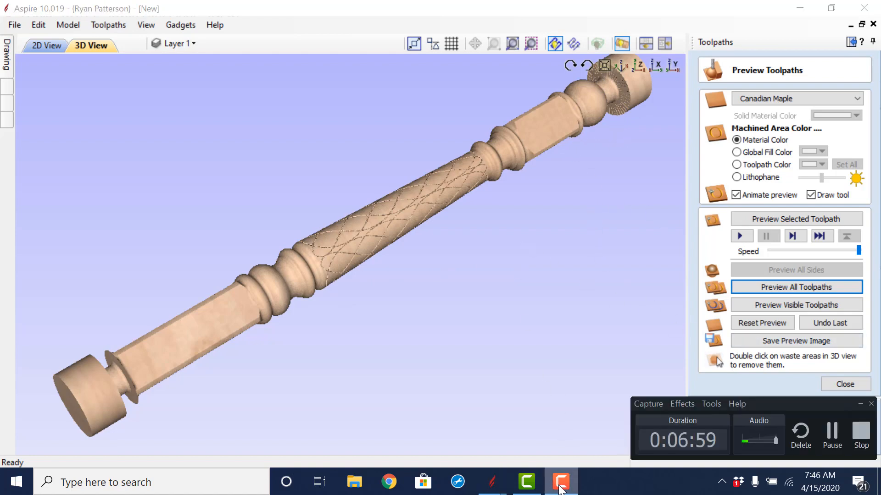